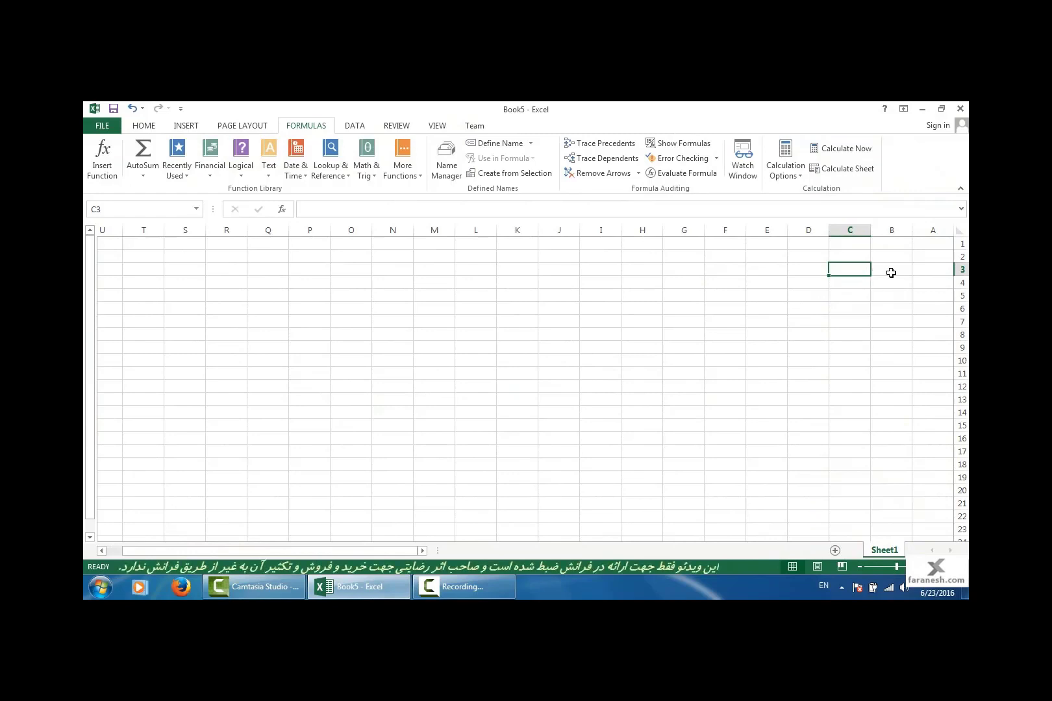
Step: Enter the headings معدل in B3 and امتیاز مصاحبه in C3, widening column C to fit
{"action": "left_click", "coordinate": [892, 273]}
{"action": "left_click", "coordinate": [891, 257]}
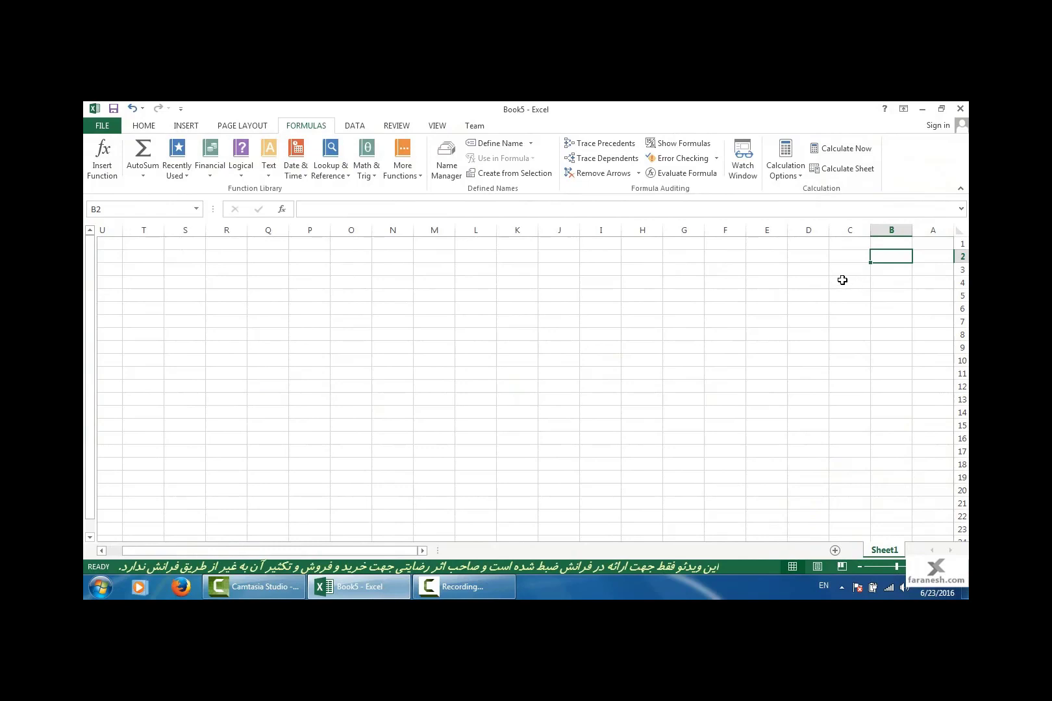
{"action": "left_click", "coordinate": [885, 268]}
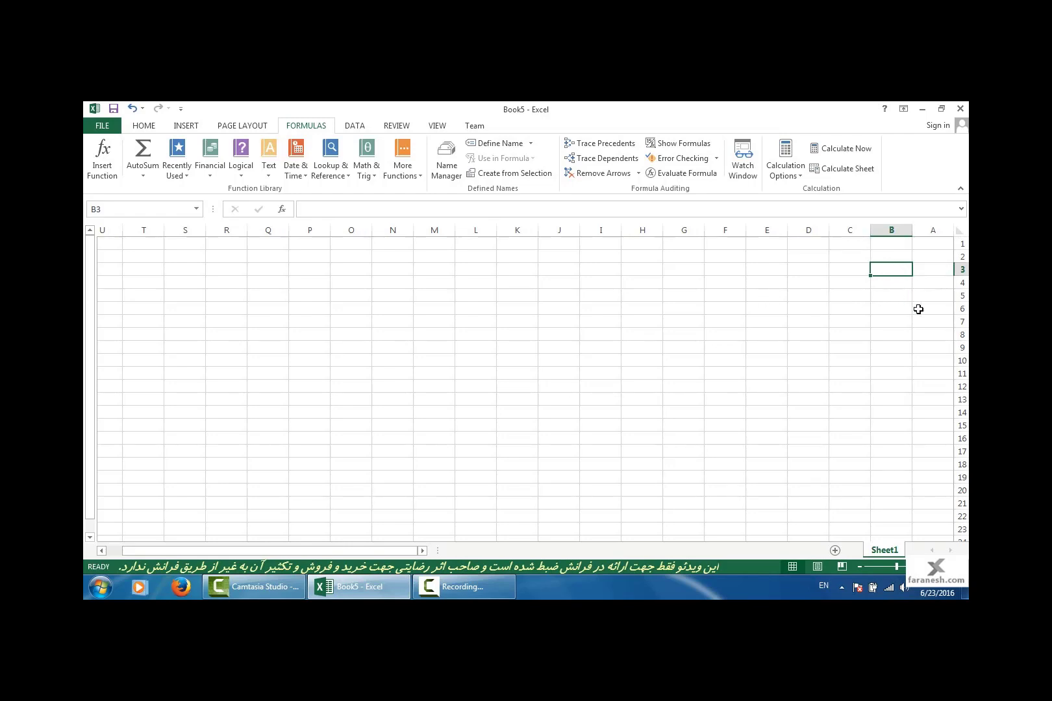
{"action": "type", "text": "مع"}
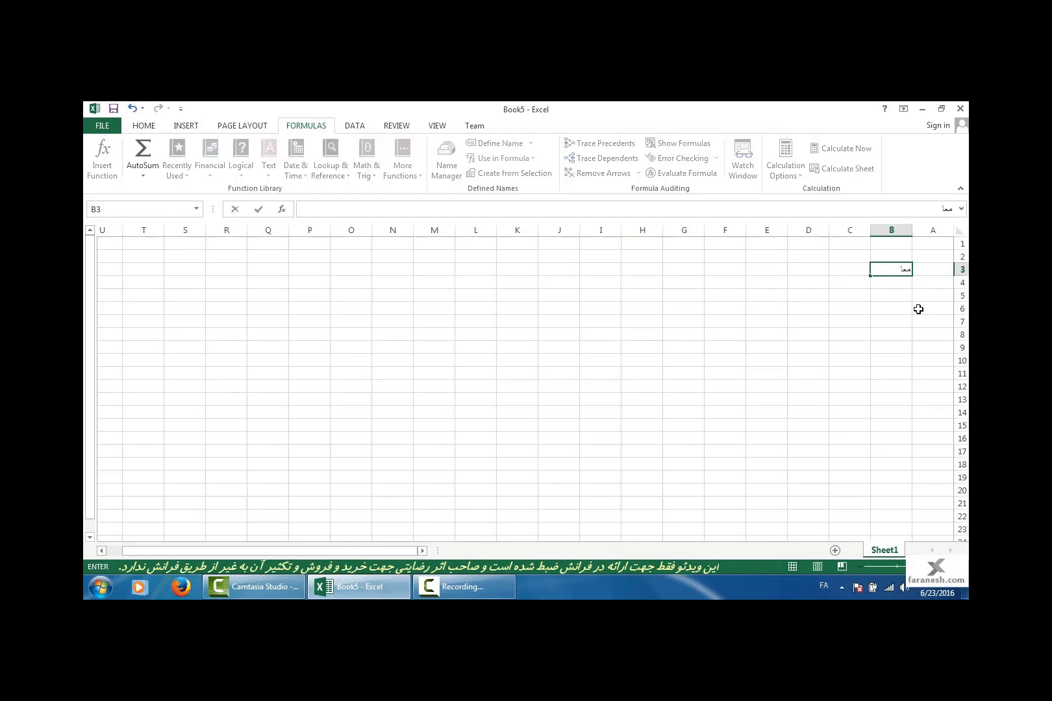
{"action": "type", "text": "دل"}
{"action": "key", "text": "Tab"}
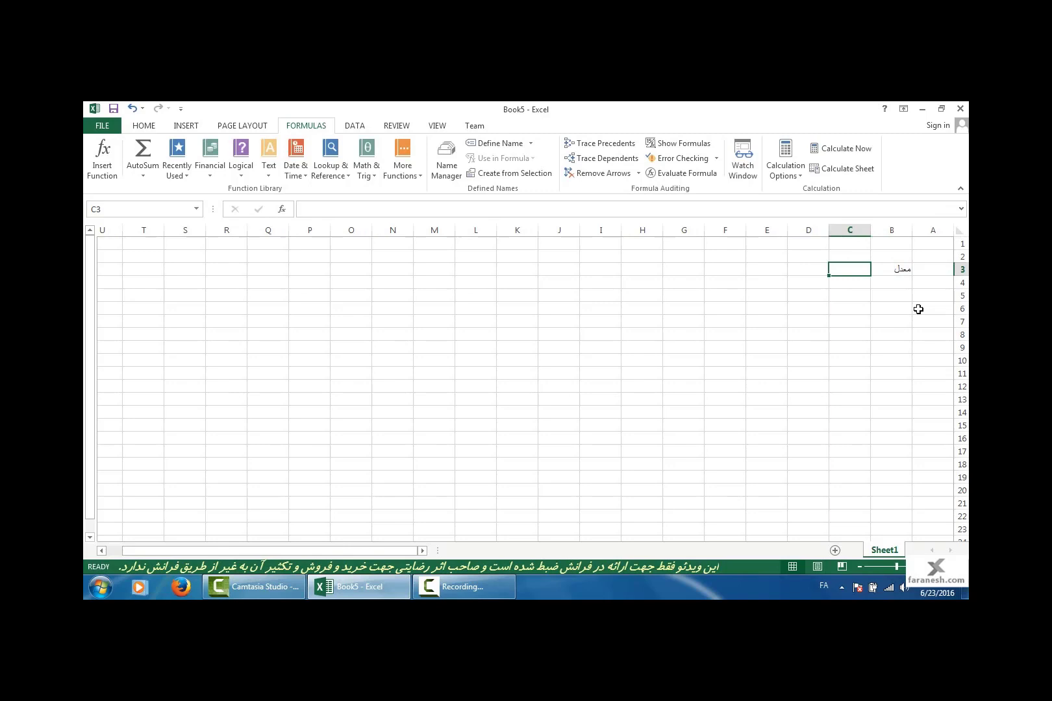
{"action": "type", "text": "="}
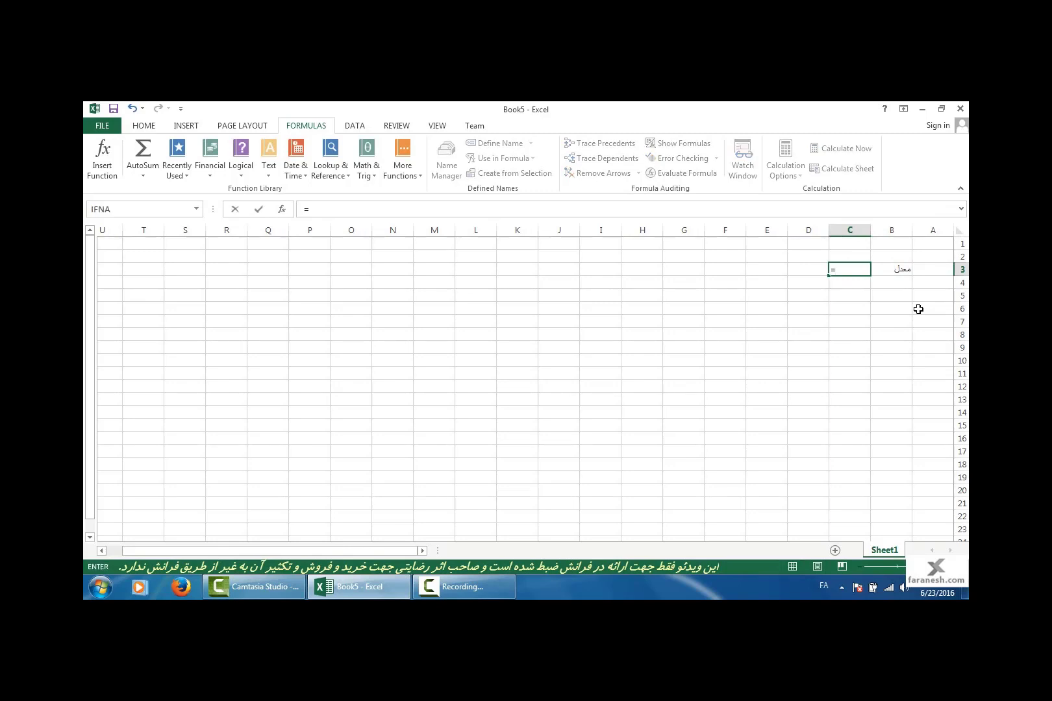
{"action": "type", "text": "نمره"}
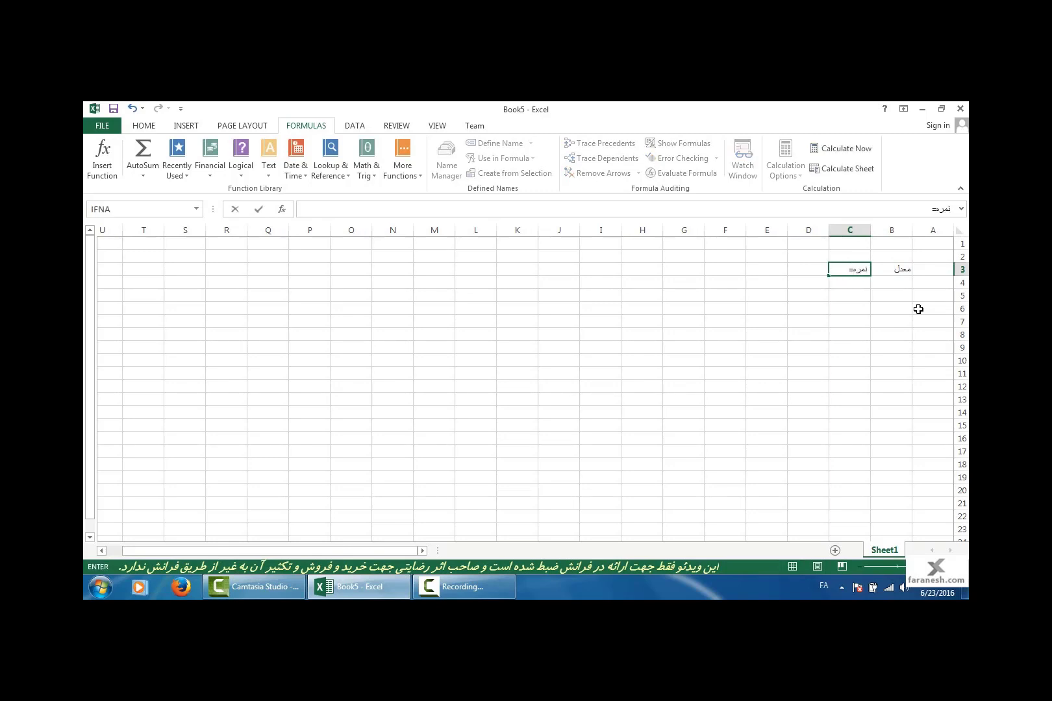
{"action": "key", "text": "BackSpace"}
{"action": "key", "text": "BackSpace"}
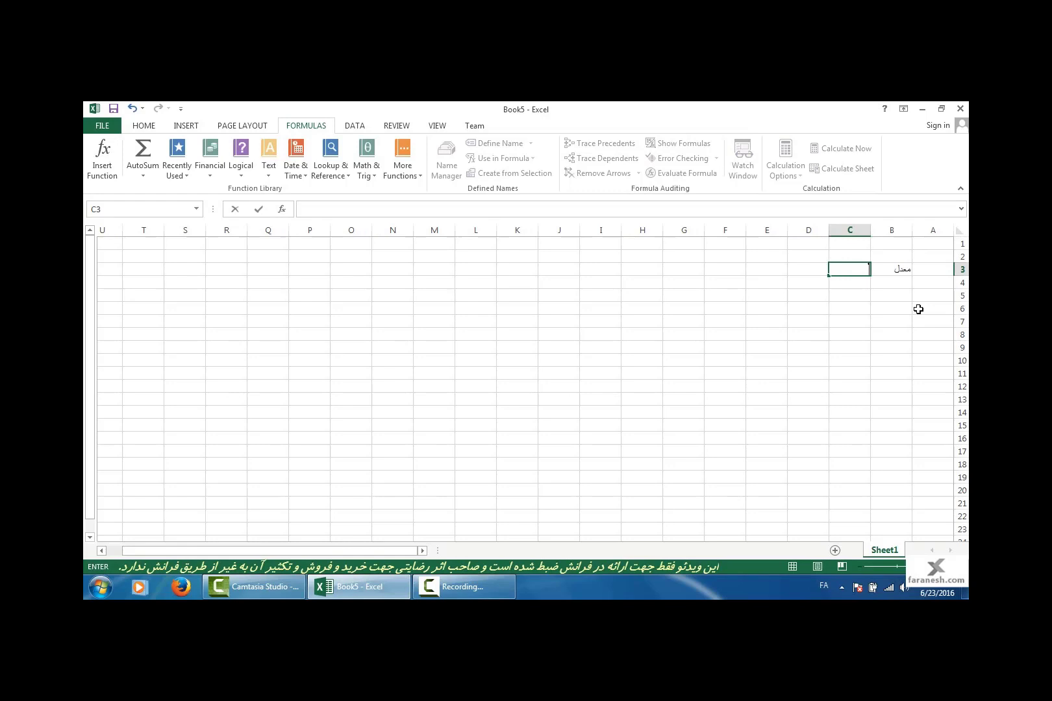
{"action": "type", "text": "امتیاز مص"}
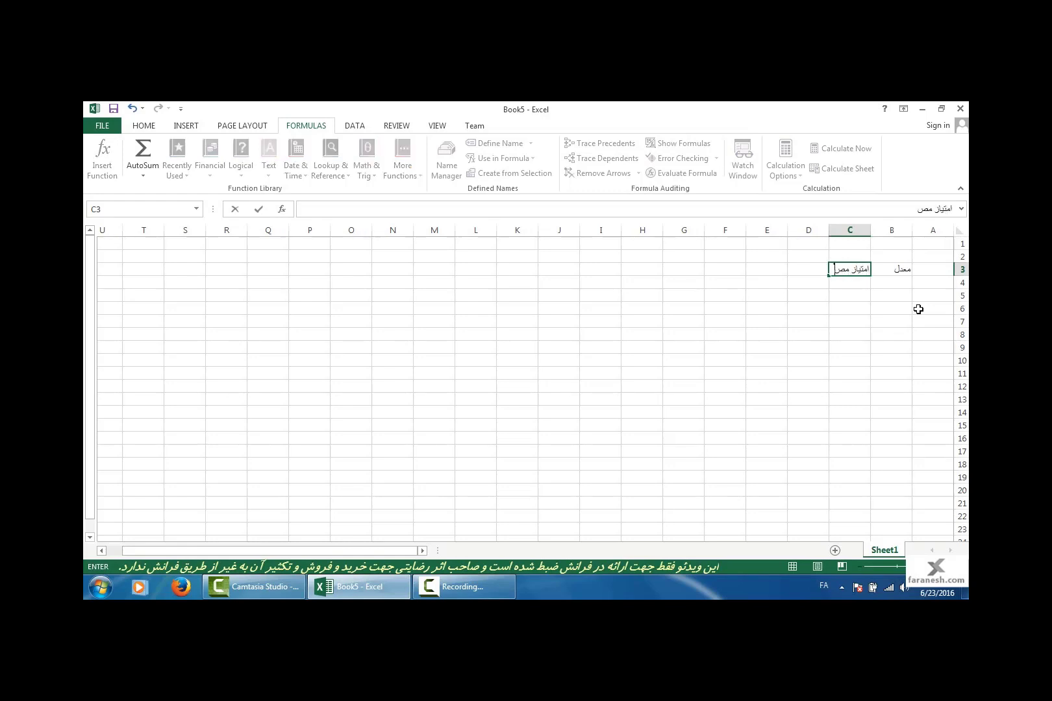
{"action": "type", "text": "احبه"}
{"action": "key", "text": "Return"}
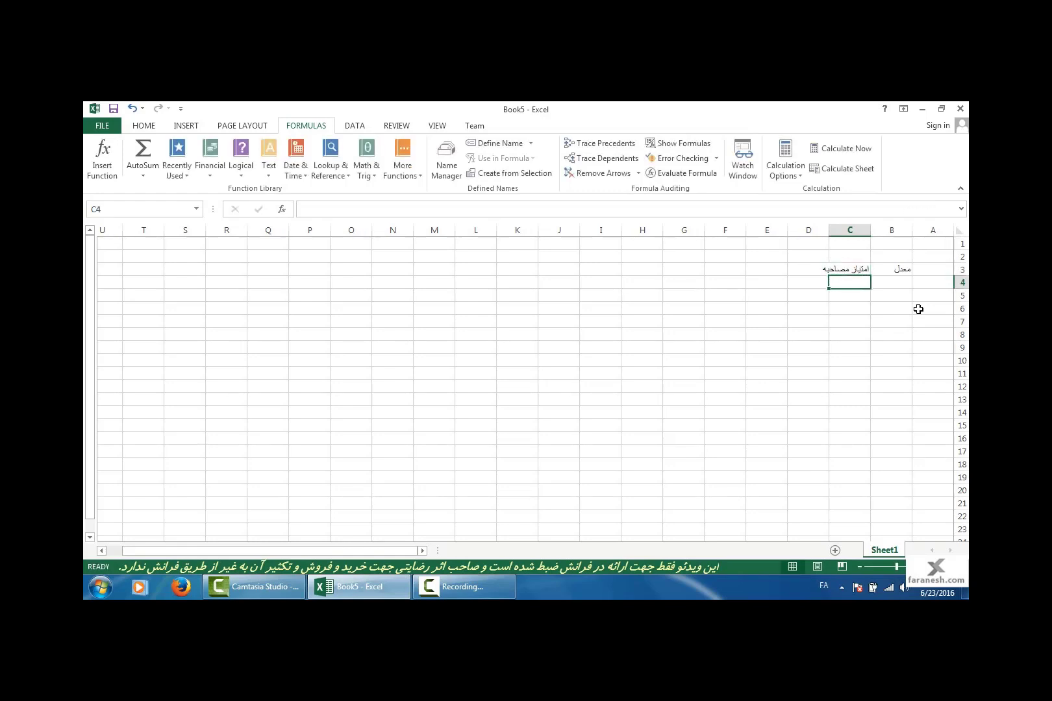
{"action": "left_click_drag", "start_coordinate": [829, 230], "coordinate": [809, 230]}
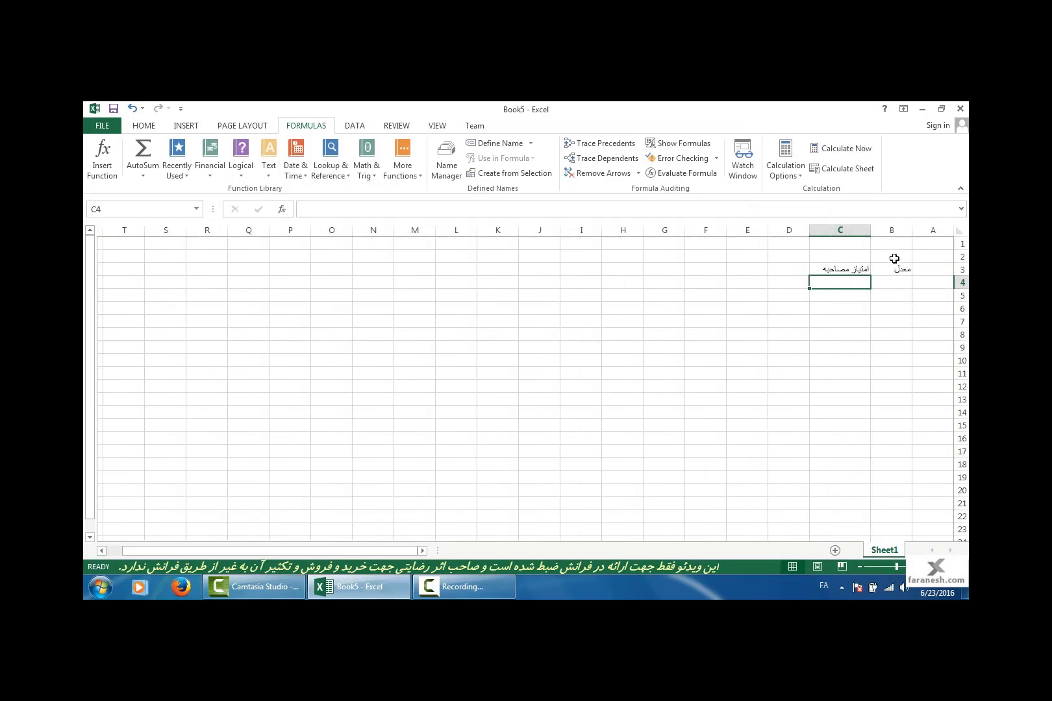
Step: Enter threshold values 20 and 16 in B1:B2, and 20 and 10 in C1:C2
{"action": "left_click", "coordinate": [895, 259]}
{"action": "type", "text": "16"}
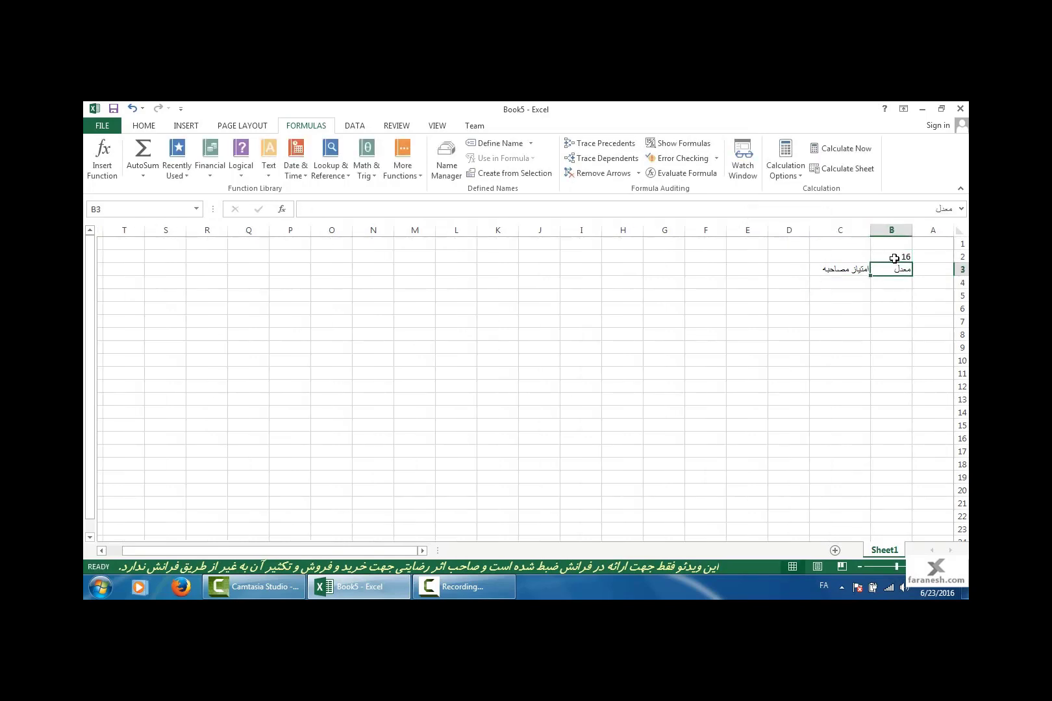
{"action": "key", "text": "Return"}
{"action": "left_click", "coordinate": [844, 257]}
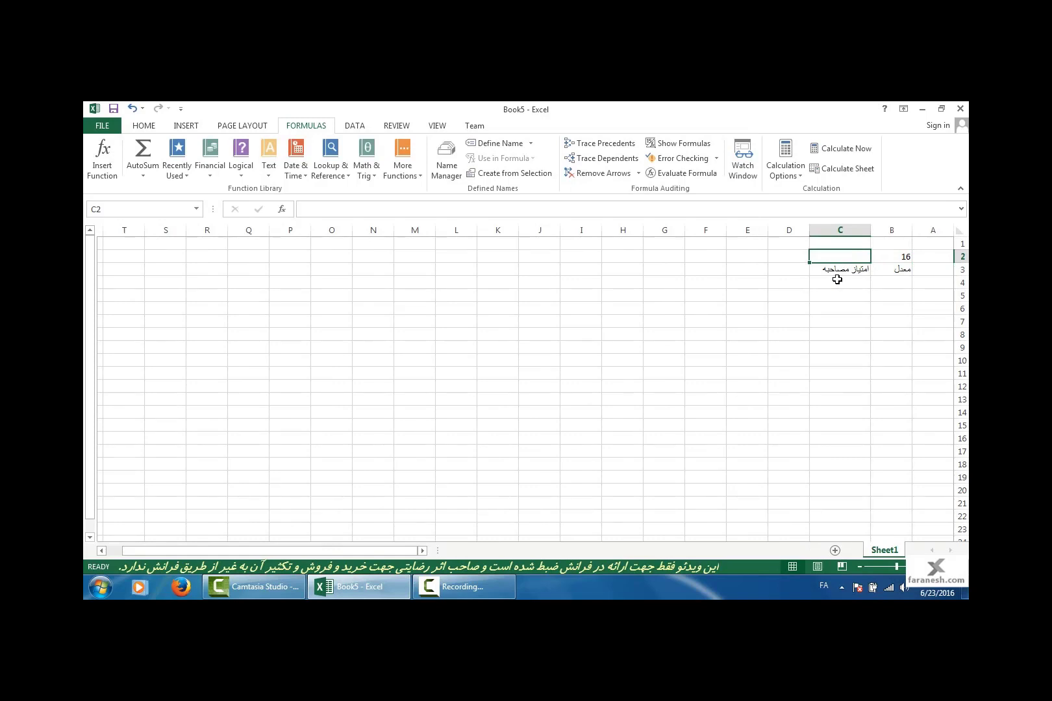
{"action": "key", "text": "Up"}
{"action": "key", "text": "Right"}
{"action": "type", "text": "20"}
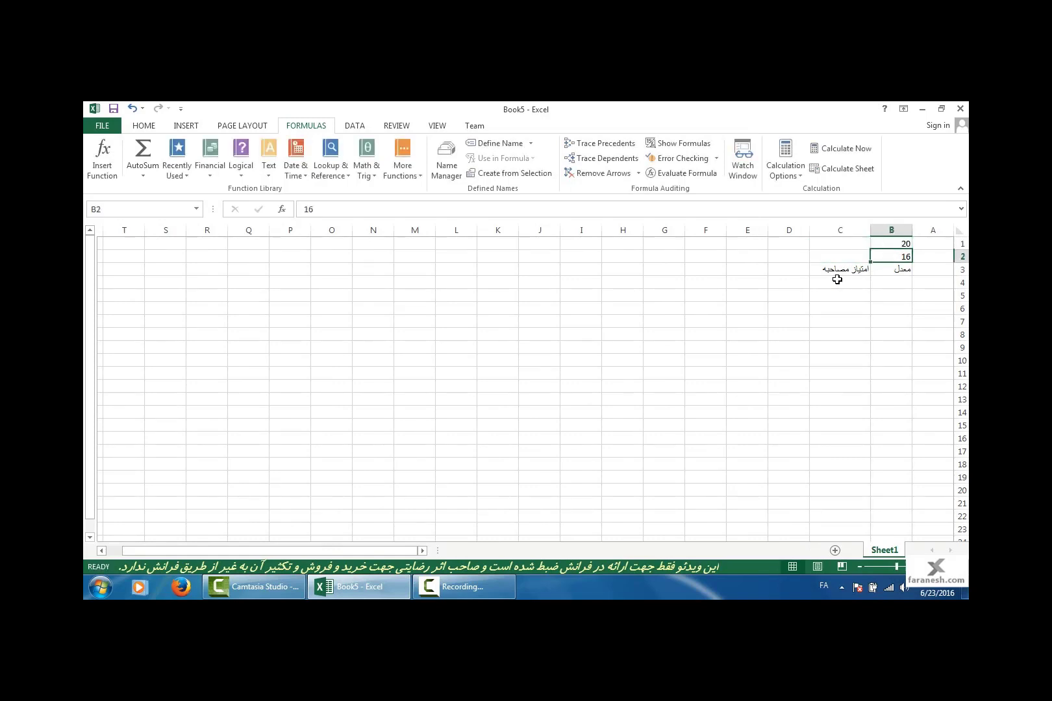
{"action": "key", "text": "Tab"}
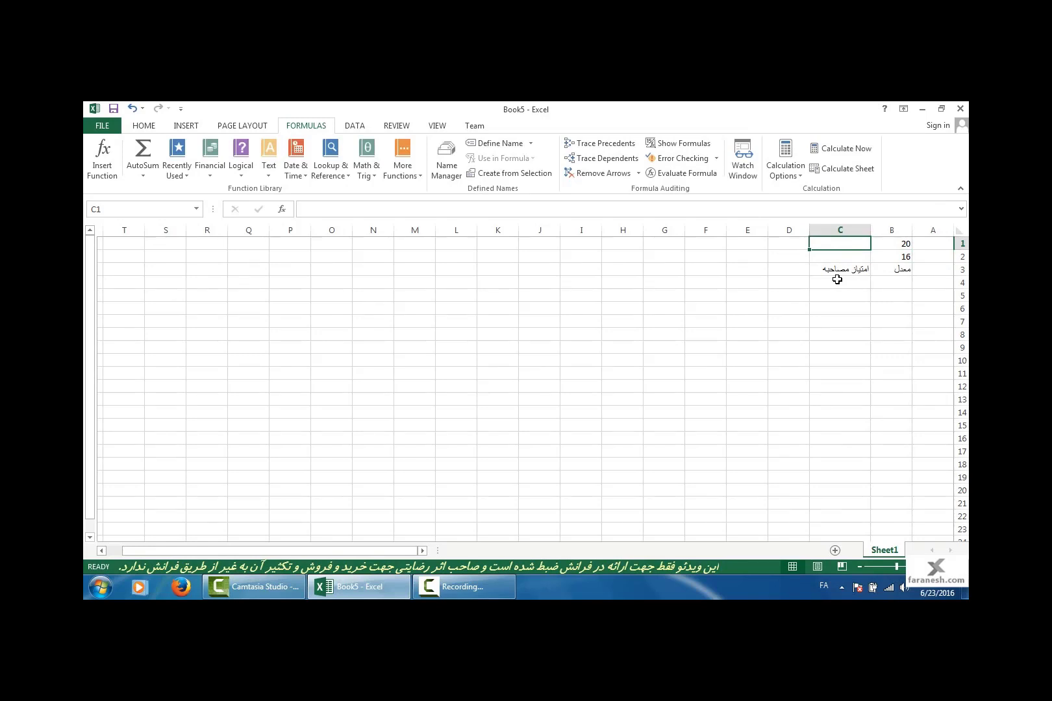
{"action": "type", "text": "20"}
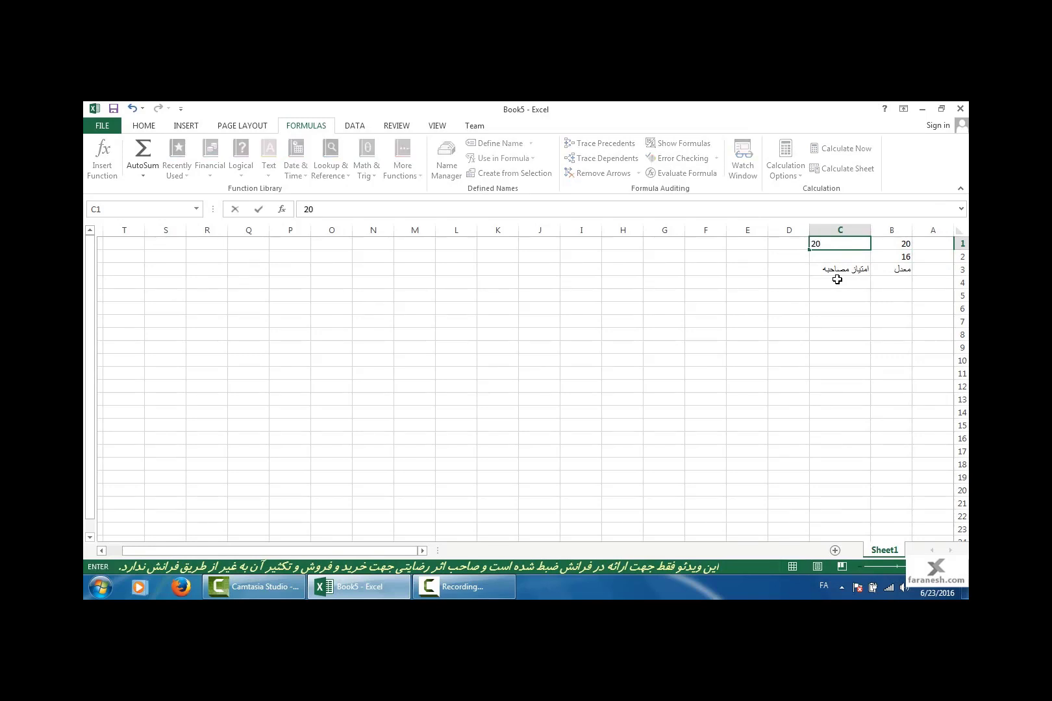
{"action": "key", "text": "Return"}
{"action": "type", "text": "10"}
{"action": "key", "text": "Return"}
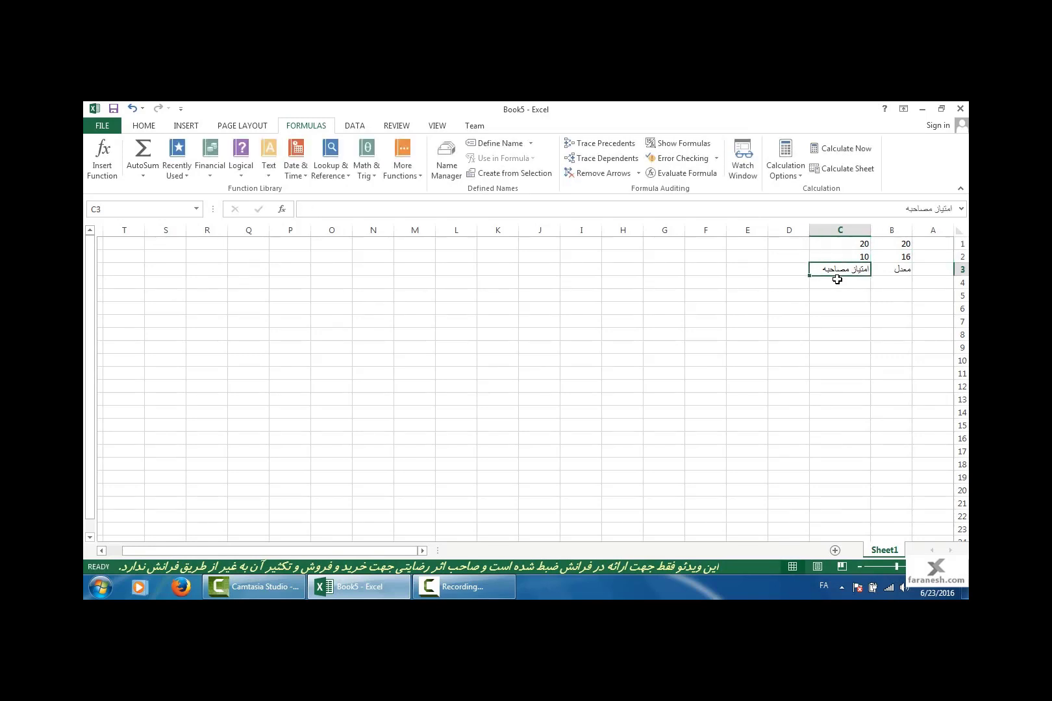
Step: Add the heading نتیجه in E3
{"action": "left_click", "coordinate": [761, 273]}
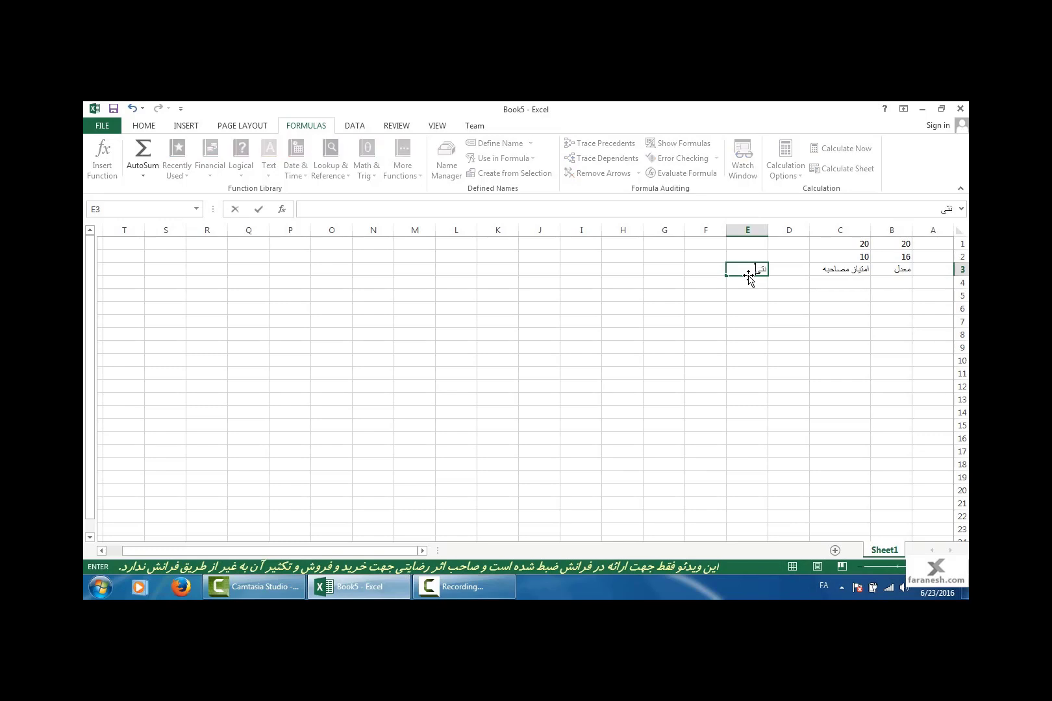
{"action": "type", "text": "نتیجه"}
{"action": "key", "text": "Return"}
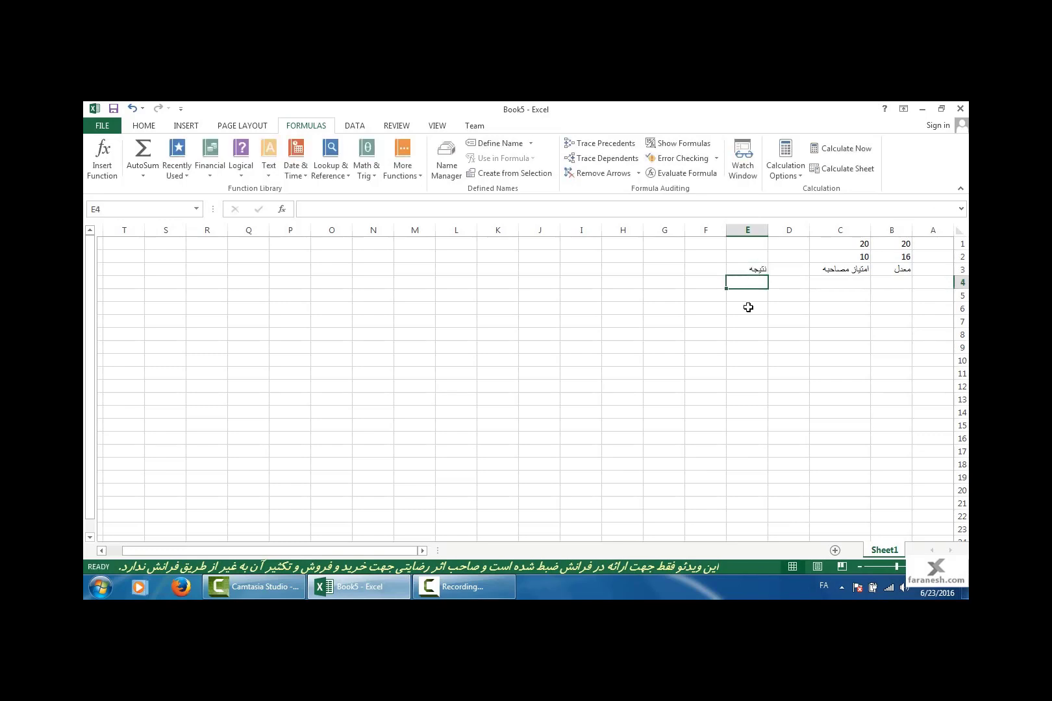
{"action": "left_click", "coordinate": [894, 282]}
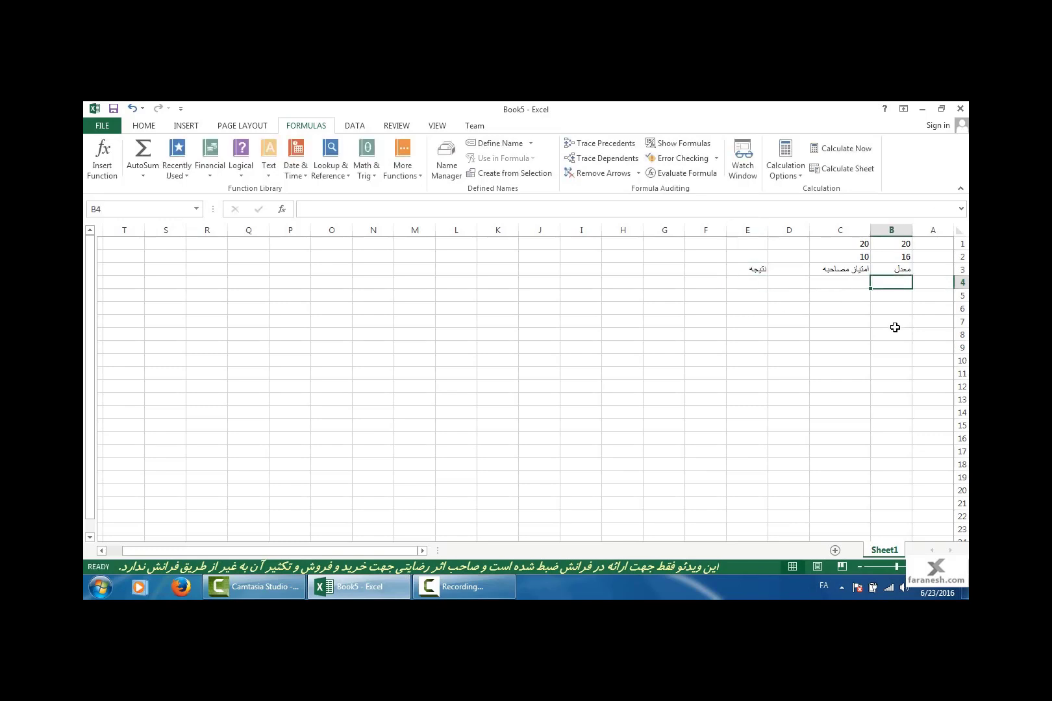
Step: Enter the averages 15, 20, 18, 20, 16, 11 in B4:B9
{"action": "type", "text": "15"}
{"action": "key", "text": "Return"}
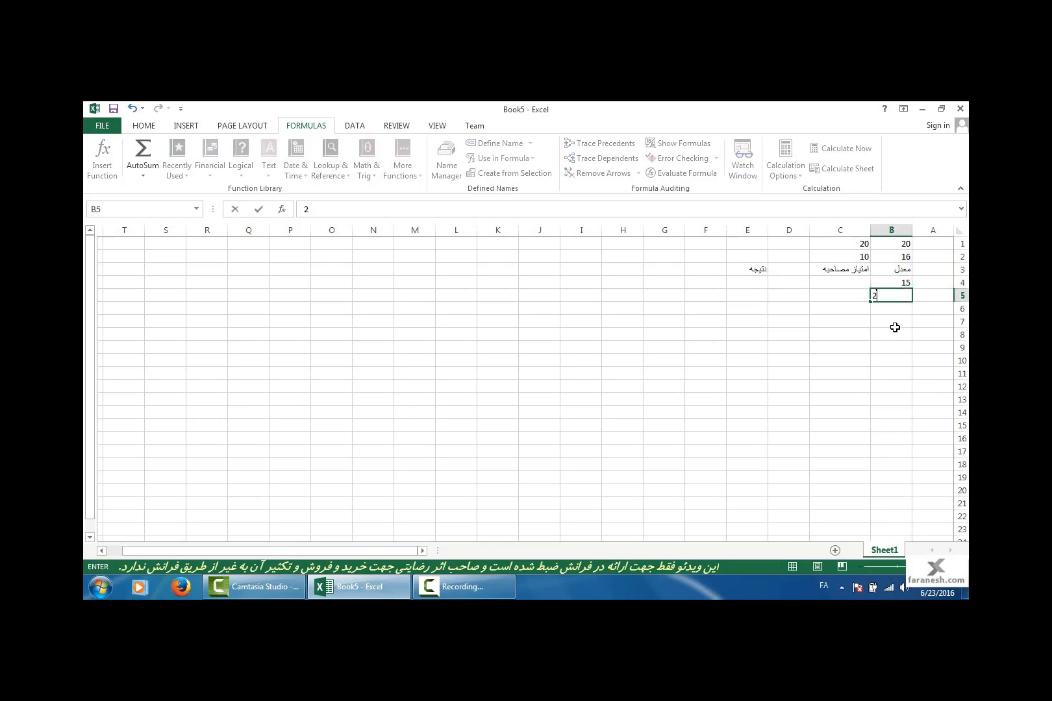
{"action": "type", "text": "20"}
{"action": "key", "text": "Return"}
{"action": "type", "text": "18"}
{"action": "key", "text": "Return"}
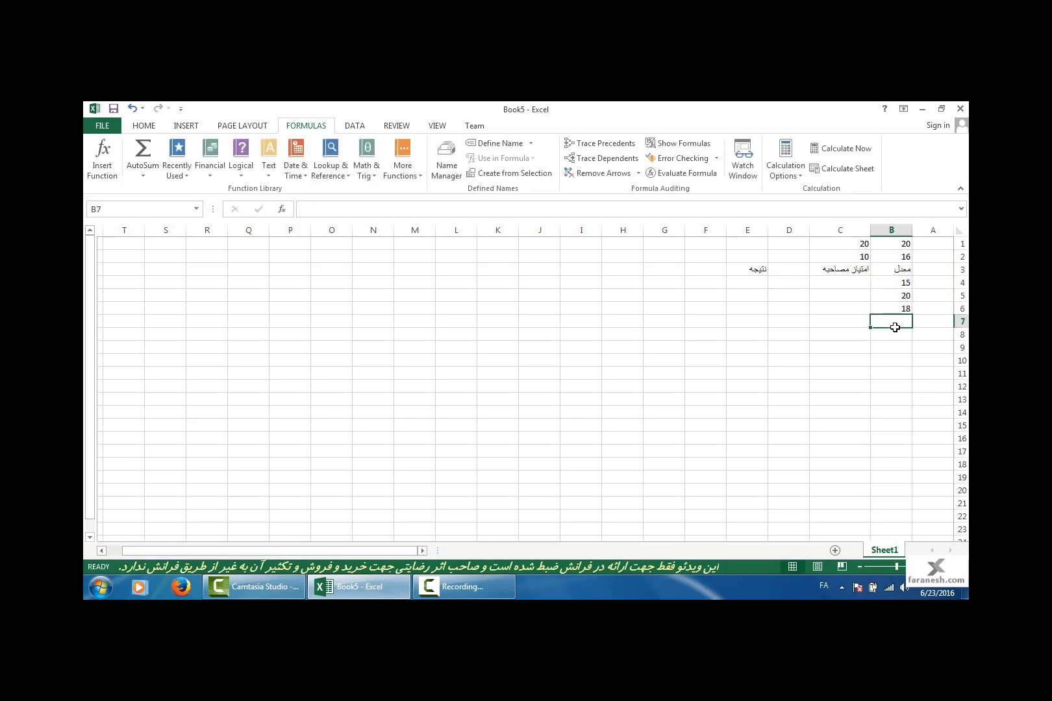
{"action": "type", "text": "20"}
{"action": "key", "text": "Return"}
{"action": "type", "text": "16"}
{"action": "key", "text": "Return"}
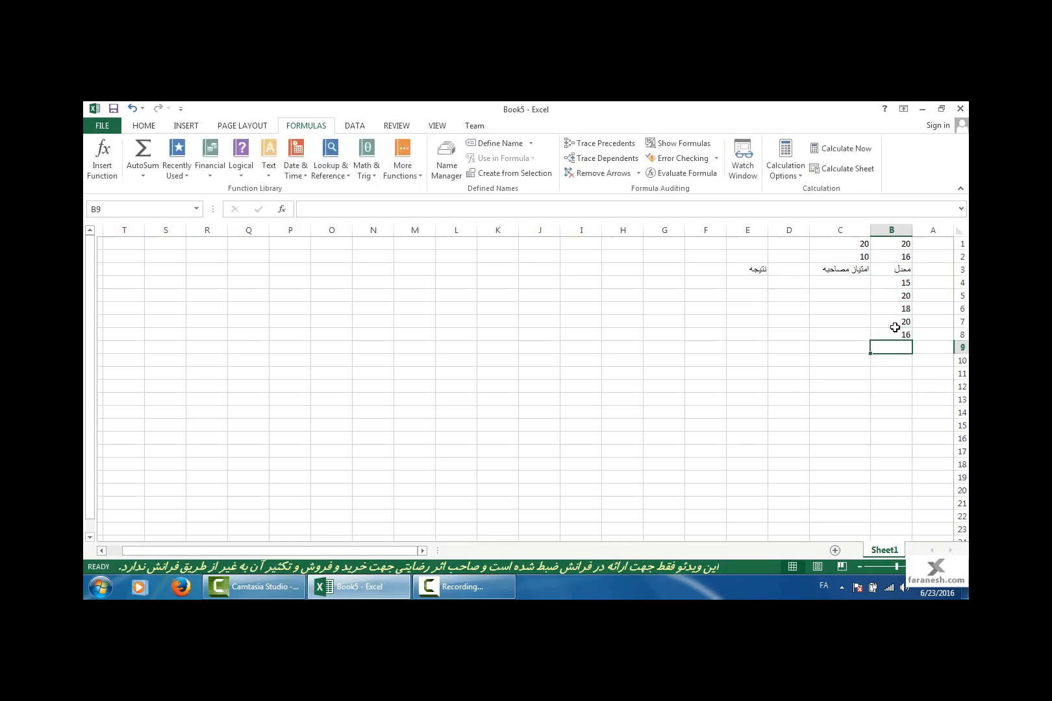
{"action": "type", "text": "11"}
{"action": "key", "text": "Return"}
Step: Enter interview scores 10, 20, 11, 13, 9, 15 in C4:C9, correcting C8 to 9
{"action": "left_click", "coordinate": [839, 283]}
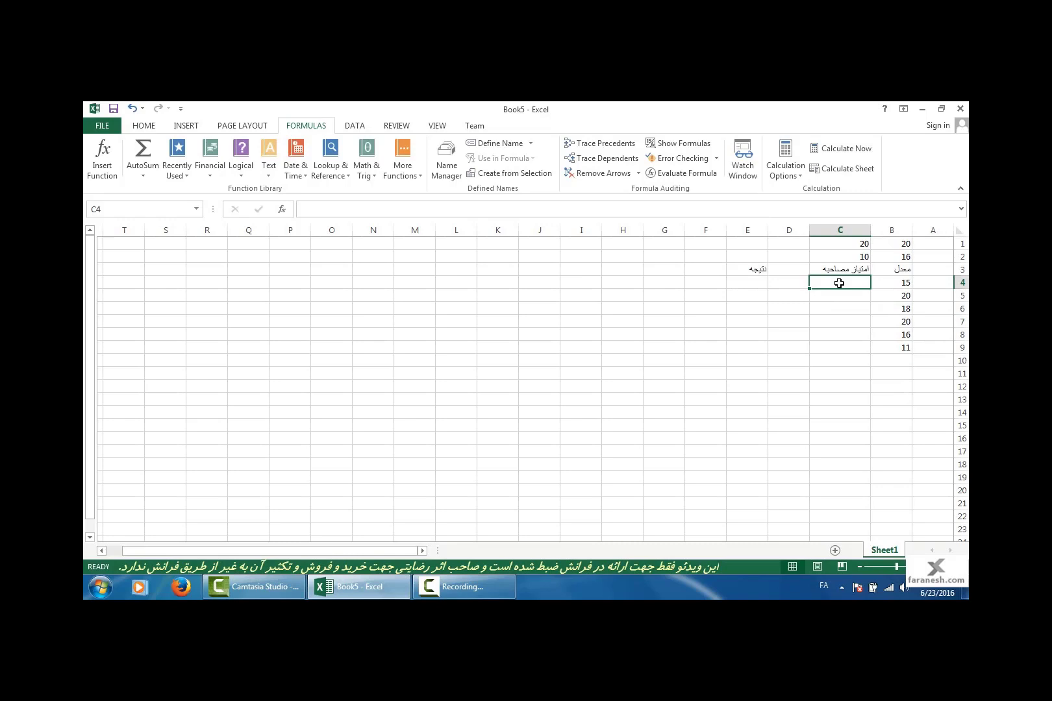
{"action": "type", "text": "10"}
{"action": "key", "text": "Return"}
{"action": "type", "text": "2"}
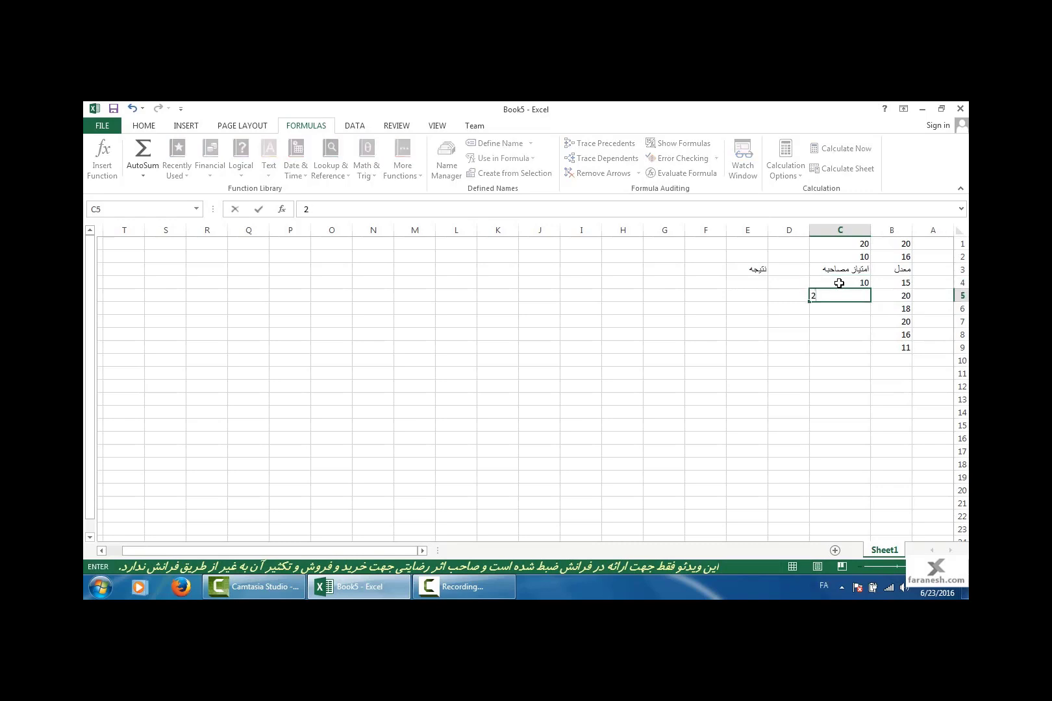
{"action": "type", "text": "0"}
{"action": "key", "text": "Return"}
{"action": "type", "text": "11"}
{"action": "key", "text": "Return"}
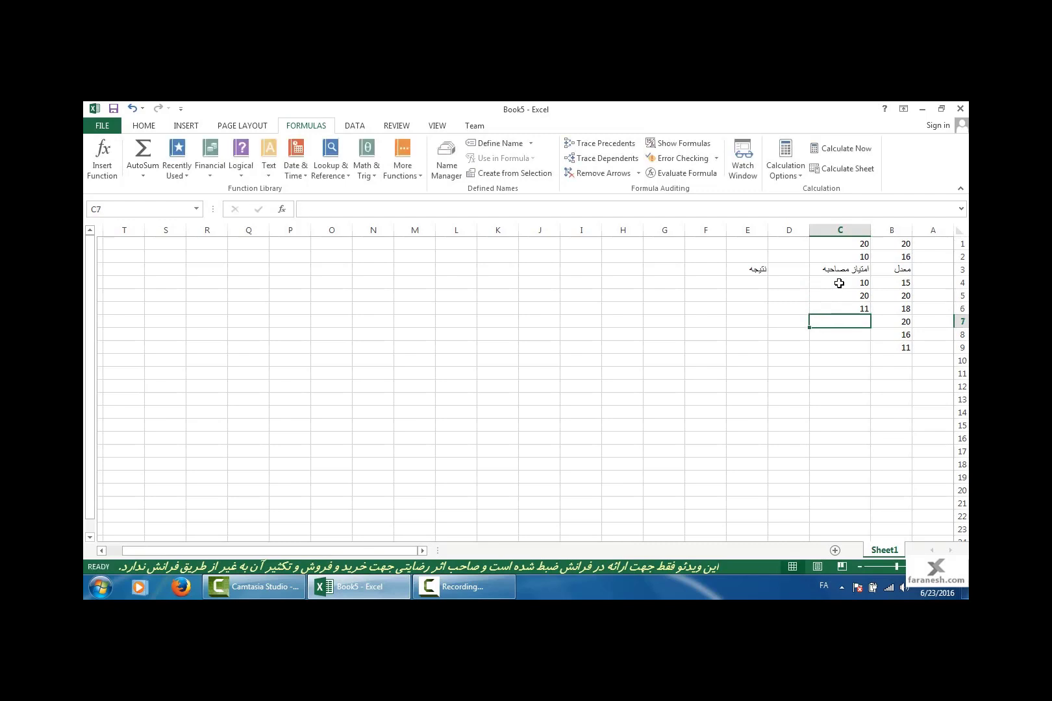
{"action": "type", "text": "13"}
{"action": "key", "text": "Return"}
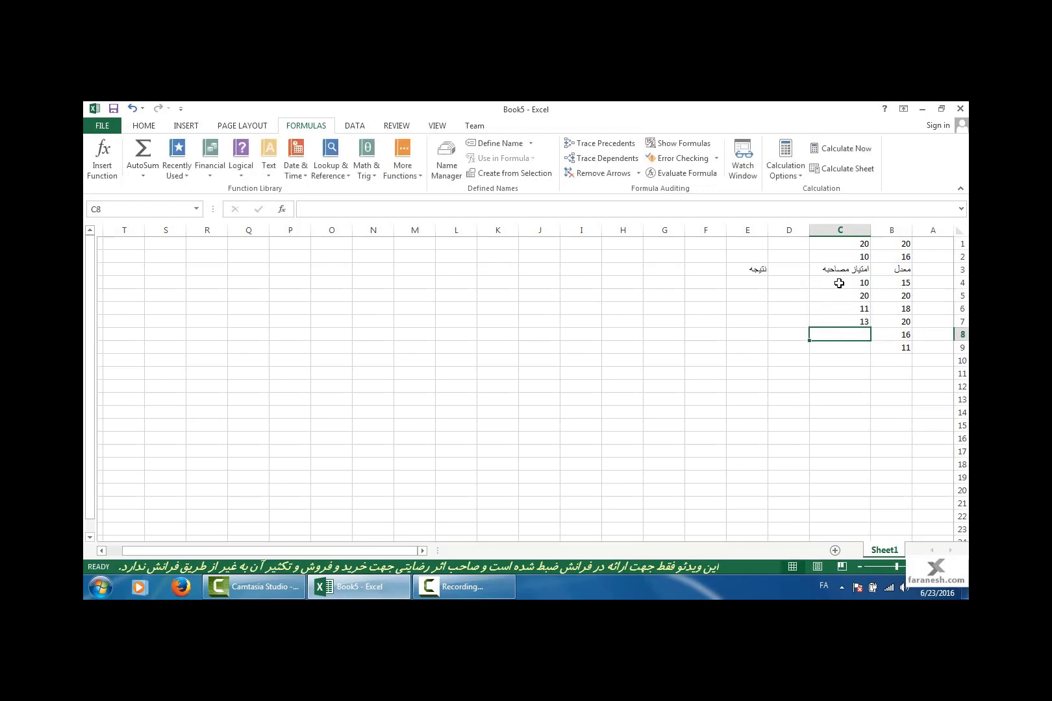
{"action": "type", "text": "18"}
{"action": "key", "text": "Return"}
{"action": "key", "text": "Up"}
{"action": "type", "text": "9*"}
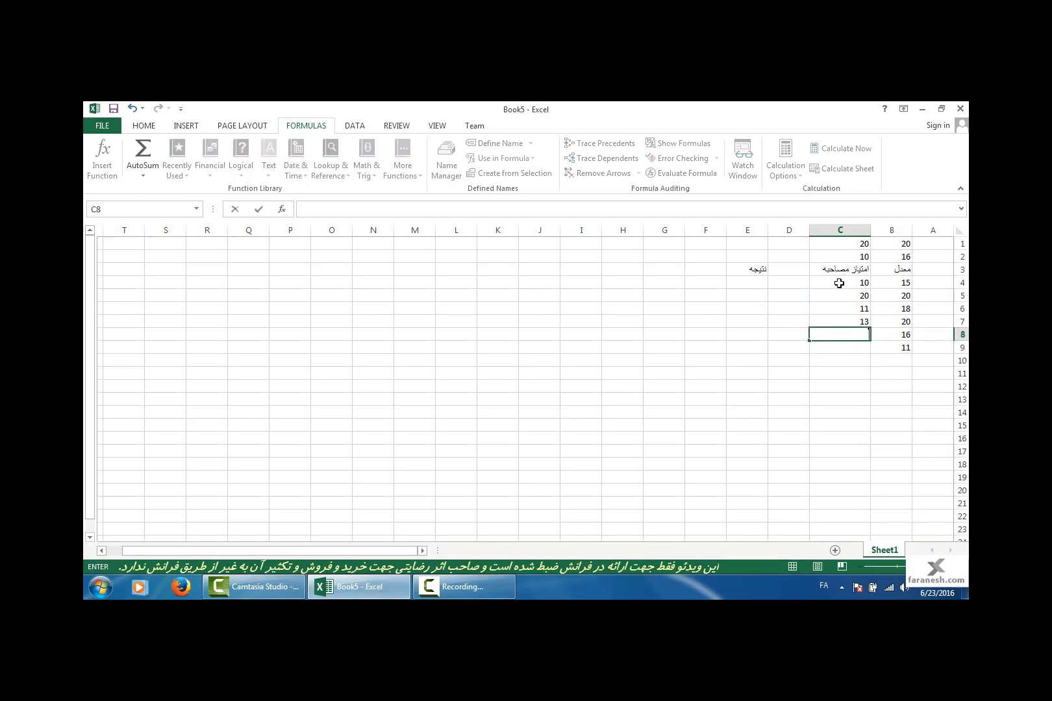
{"action": "type", "text": "9"}
{"action": "key", "text": "Return"}
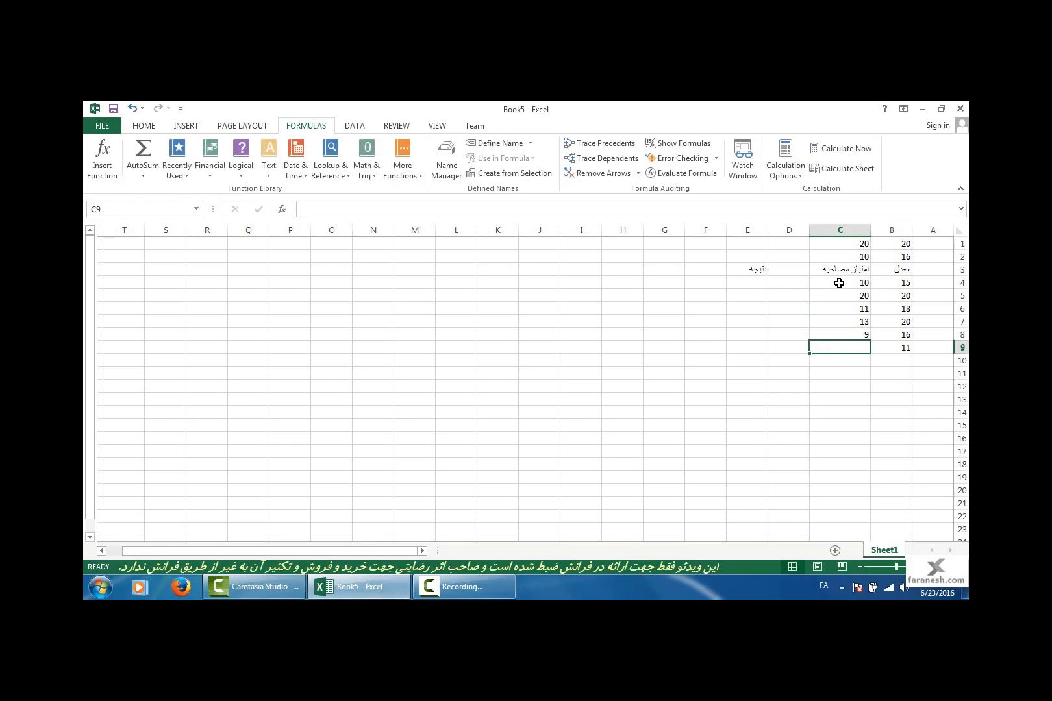
{"action": "type", "text": "15"}
{"action": "key", "text": "Return"}
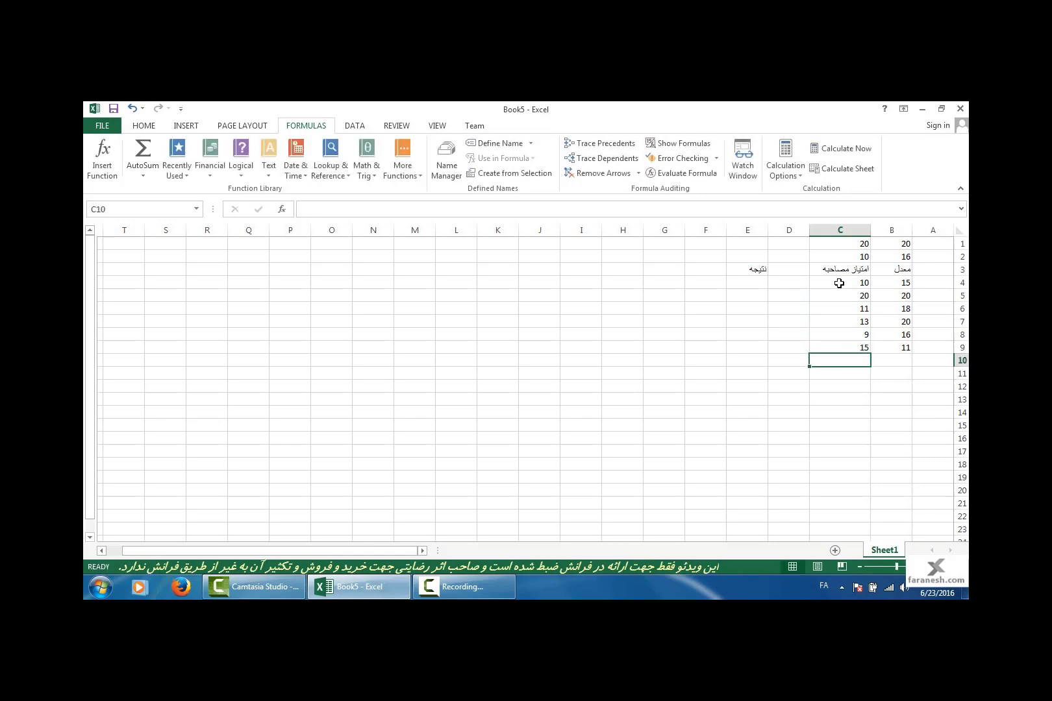
{"action": "left_click", "coordinate": [747, 286]}
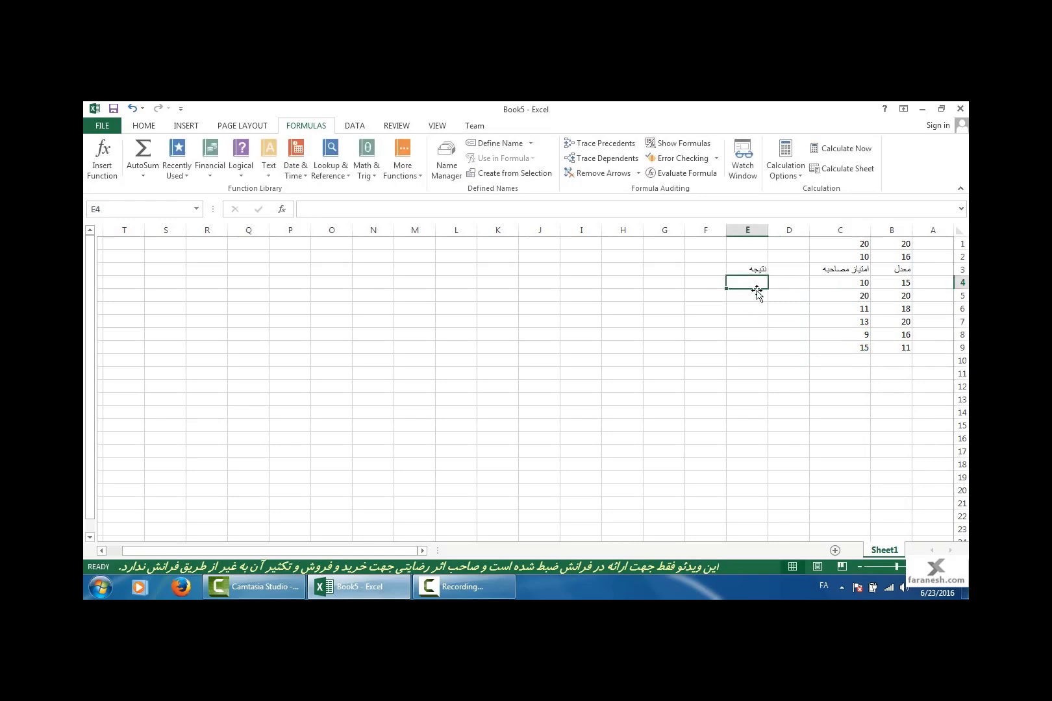
{"action": "left_click", "coordinate": [895, 283]}
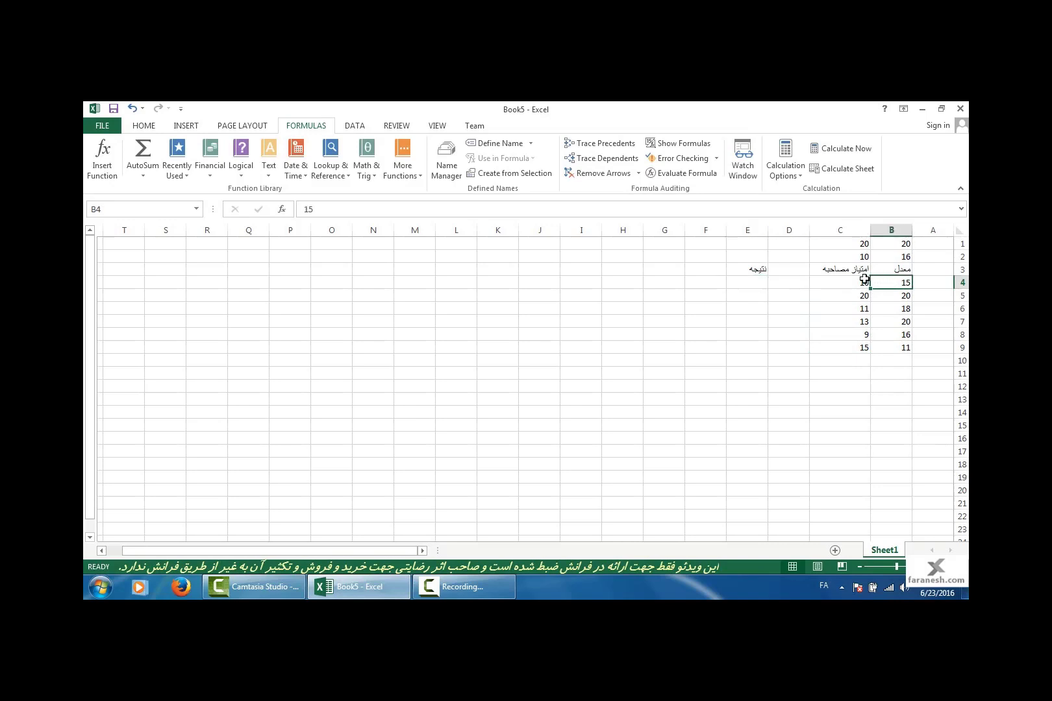
{"action": "left_click", "coordinate": [850, 280]}
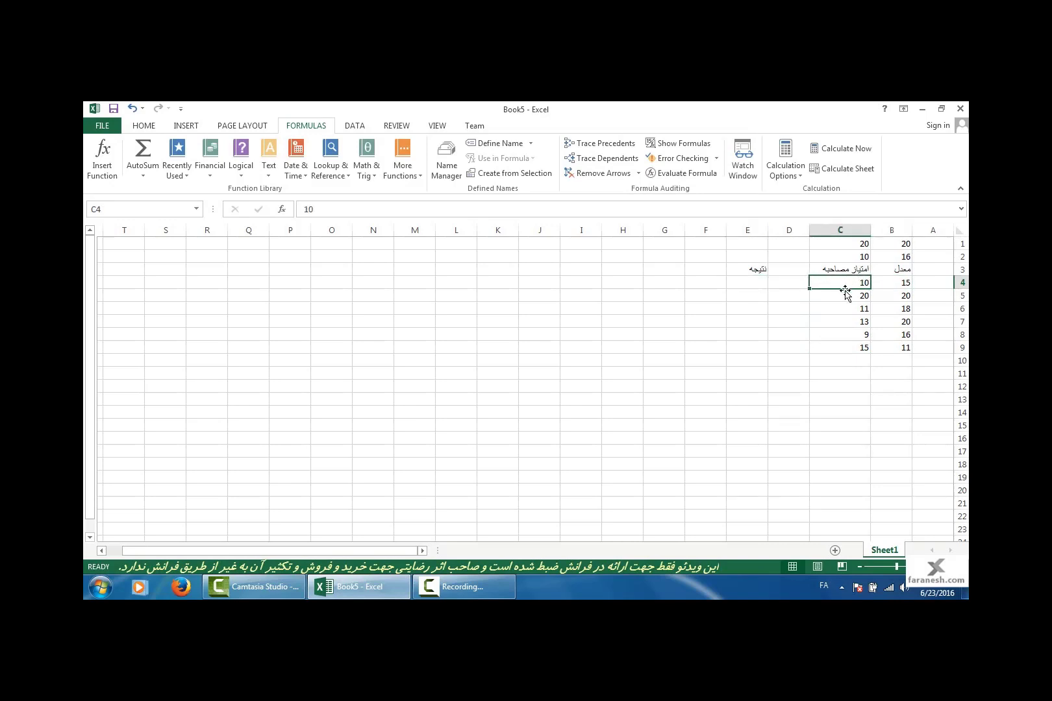
{"action": "left_click", "coordinate": [904, 284]}
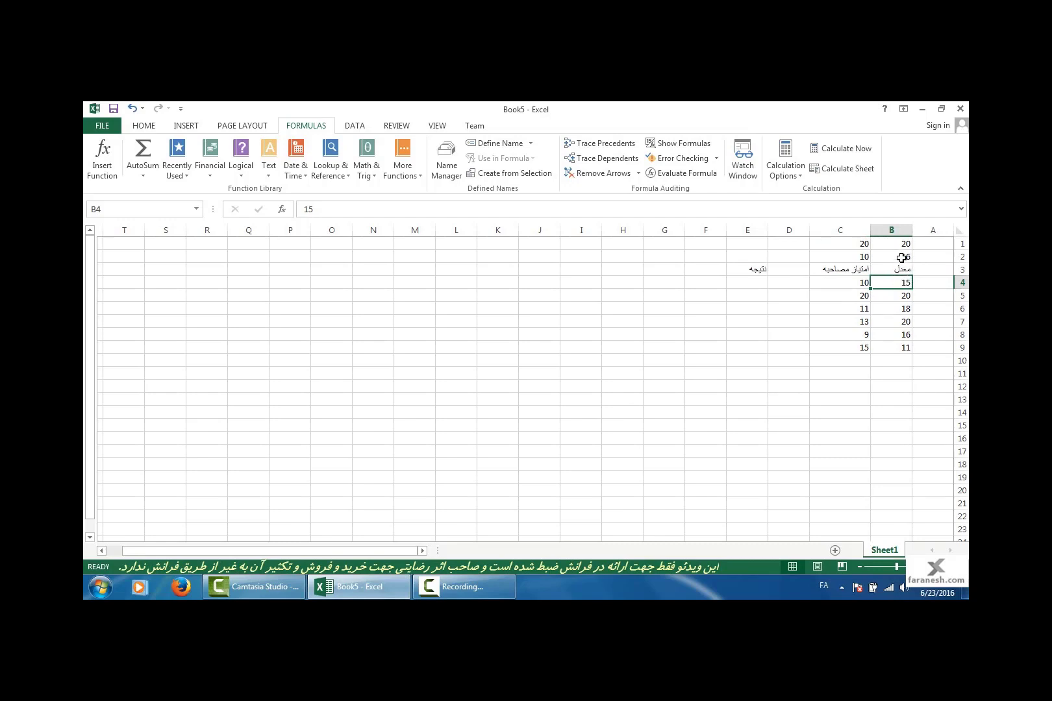
{"action": "left_click", "coordinate": [904, 260]}
{"action": "left_click", "coordinate": [862, 285]}
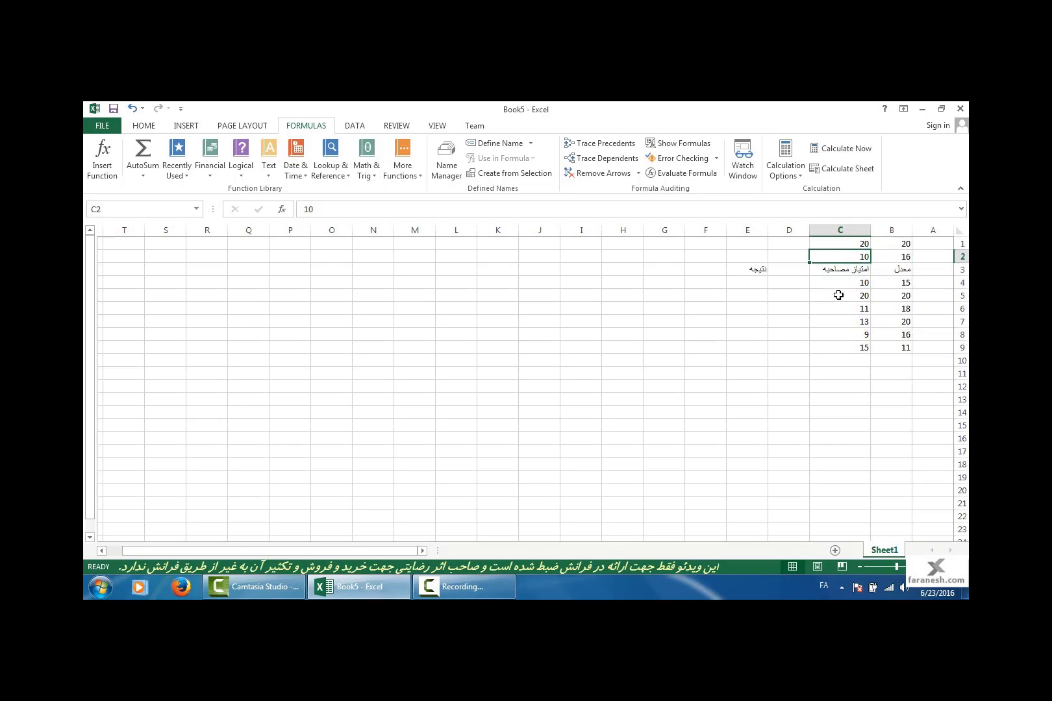
{"action": "left_click", "coordinate": [756, 269]}
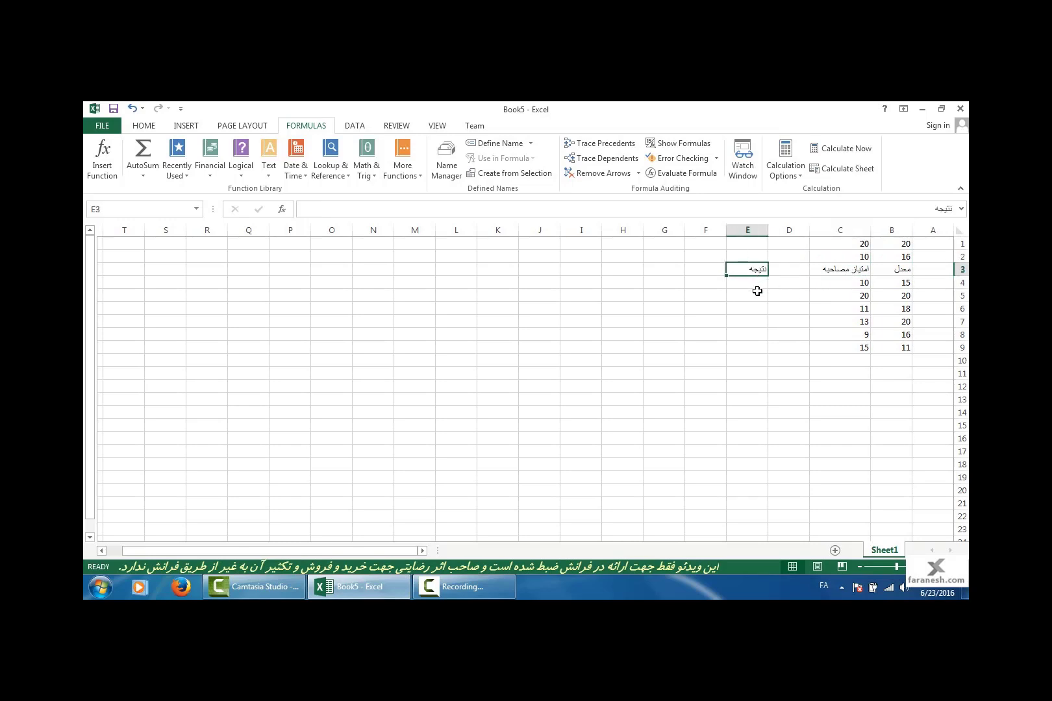
{"action": "left_click", "coordinate": [749, 284]}
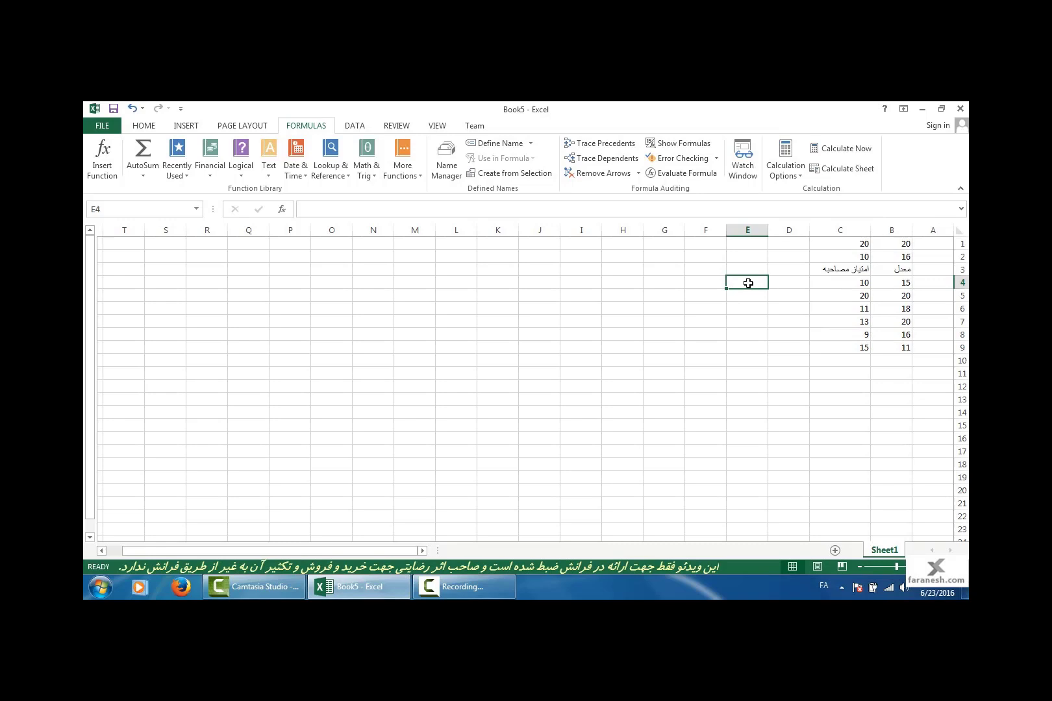
Step: Enter the comparison =B4>16 in E4 to check the average
{"action": "type", "text": "="}
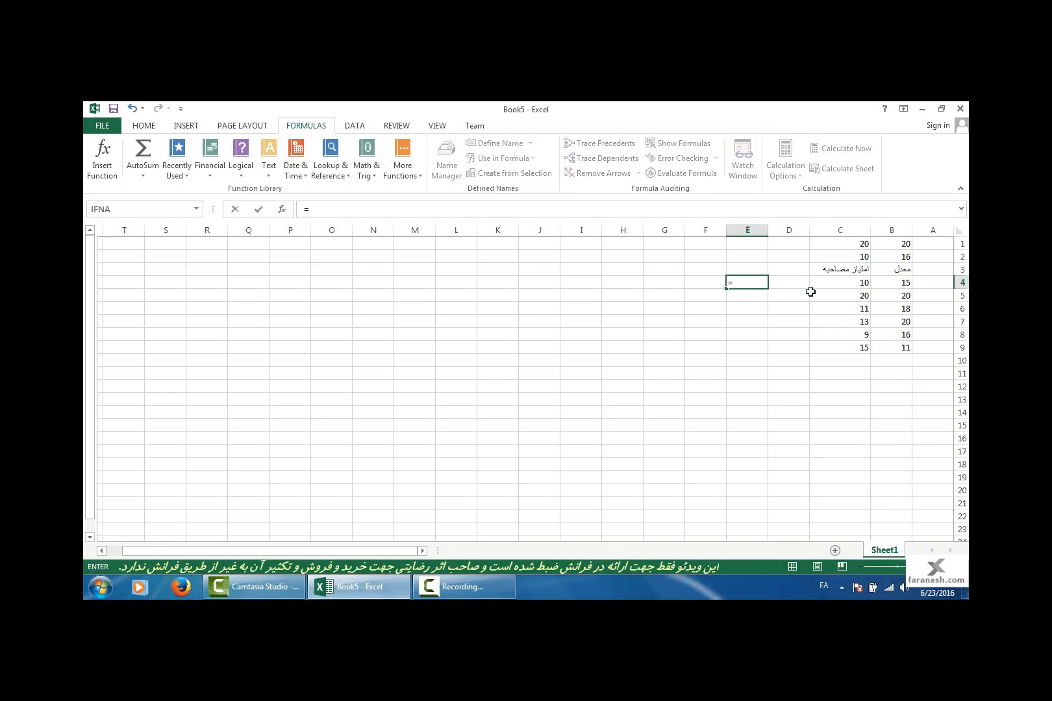
{"action": "left_click", "coordinate": [901, 285]}
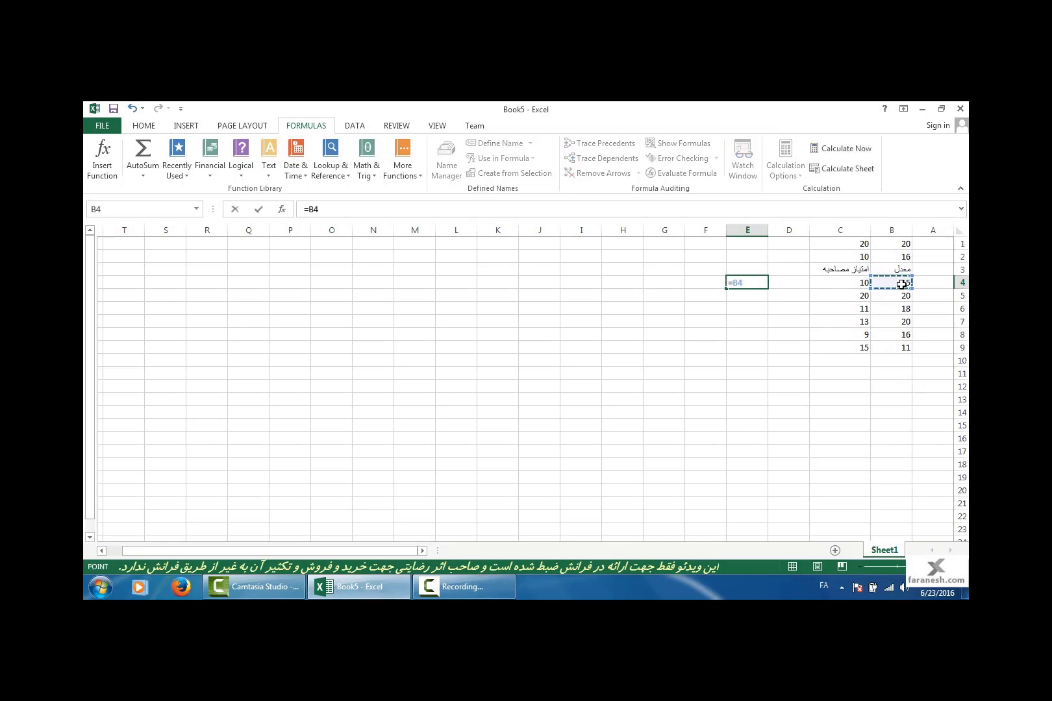
{"action": "type", "text": ">"}
{"action": "left_click", "coordinate": [895, 257]}
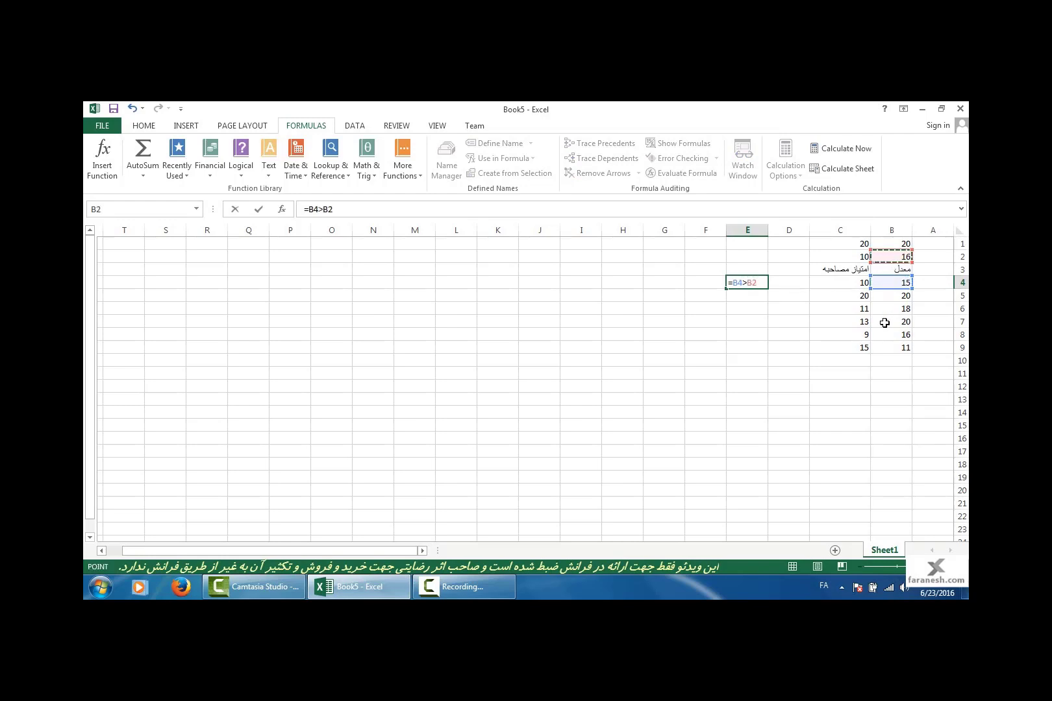
{"action": "key", "text": "Return"}
{"action": "left_click", "coordinate": [887, 284]}
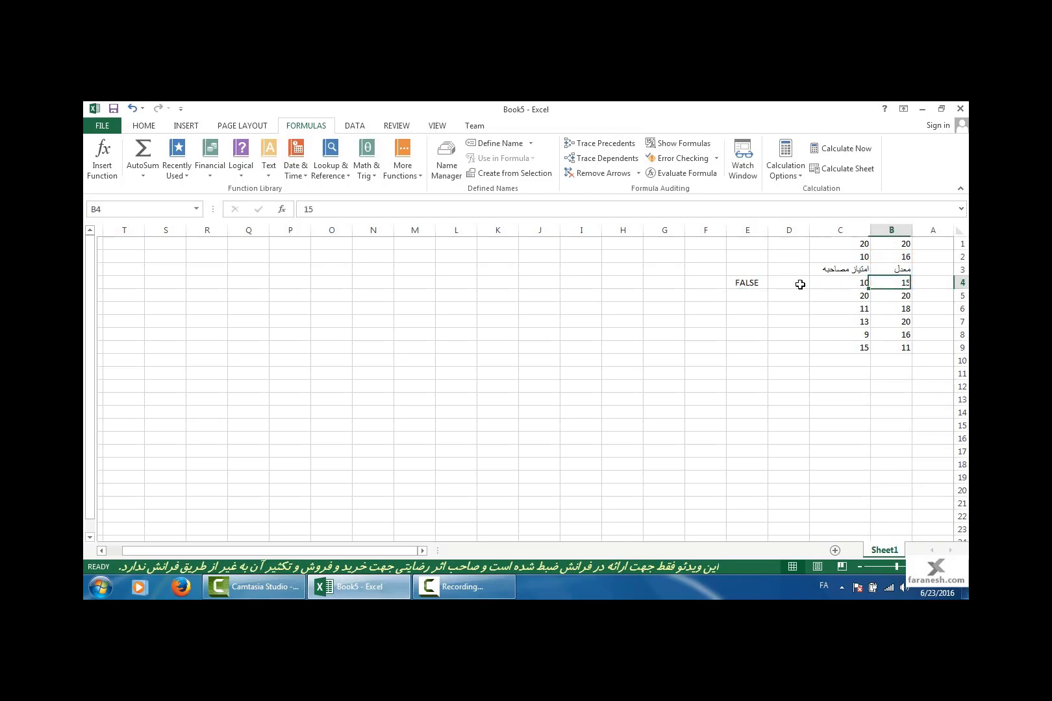
{"action": "left_click", "coordinate": [760, 284]}
{"action": "type", "text": "="}
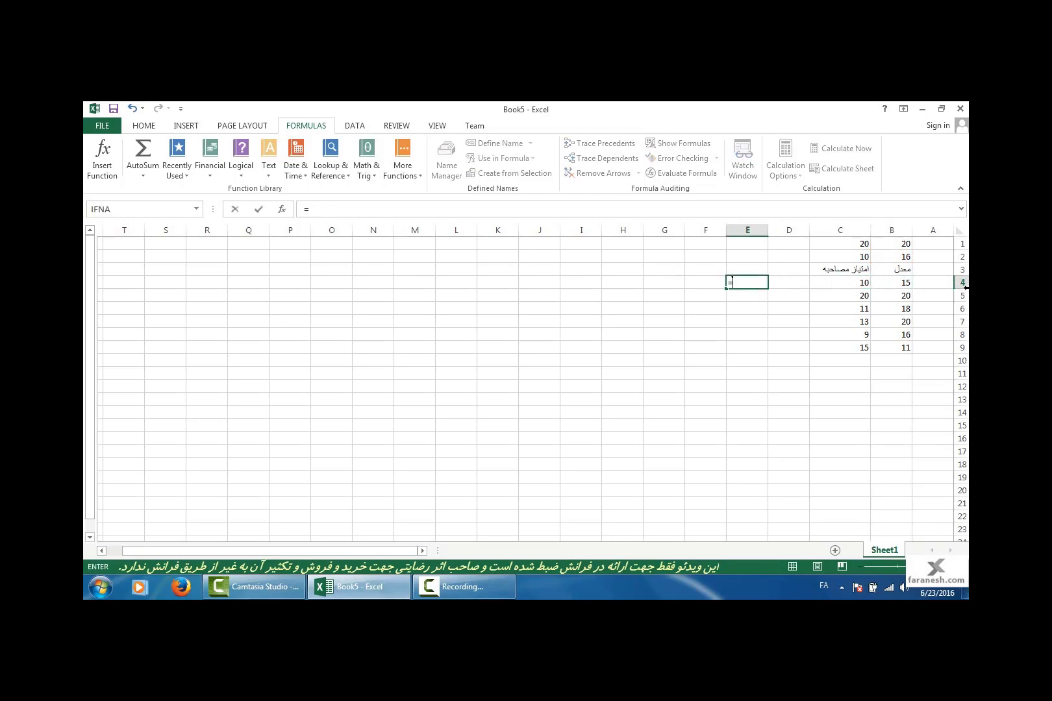
{"action": "left_click", "coordinate": [900, 284]}
{"action": "type", "text": ">"}
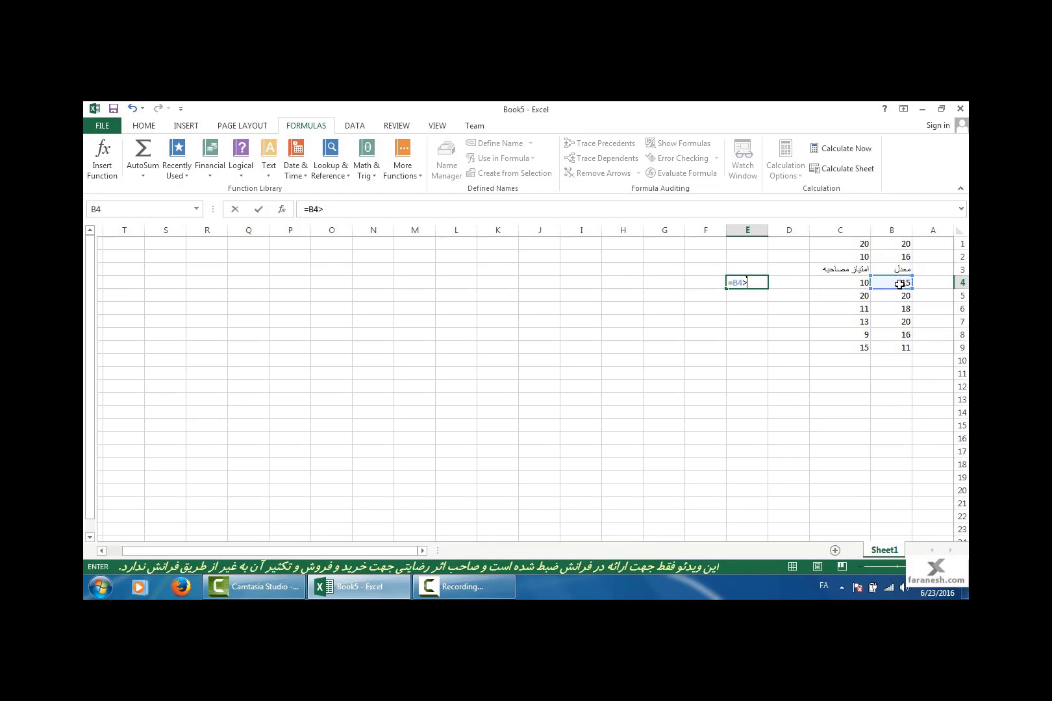
{"action": "type", "text": "15"}
{"action": "key", "text": "Return"}
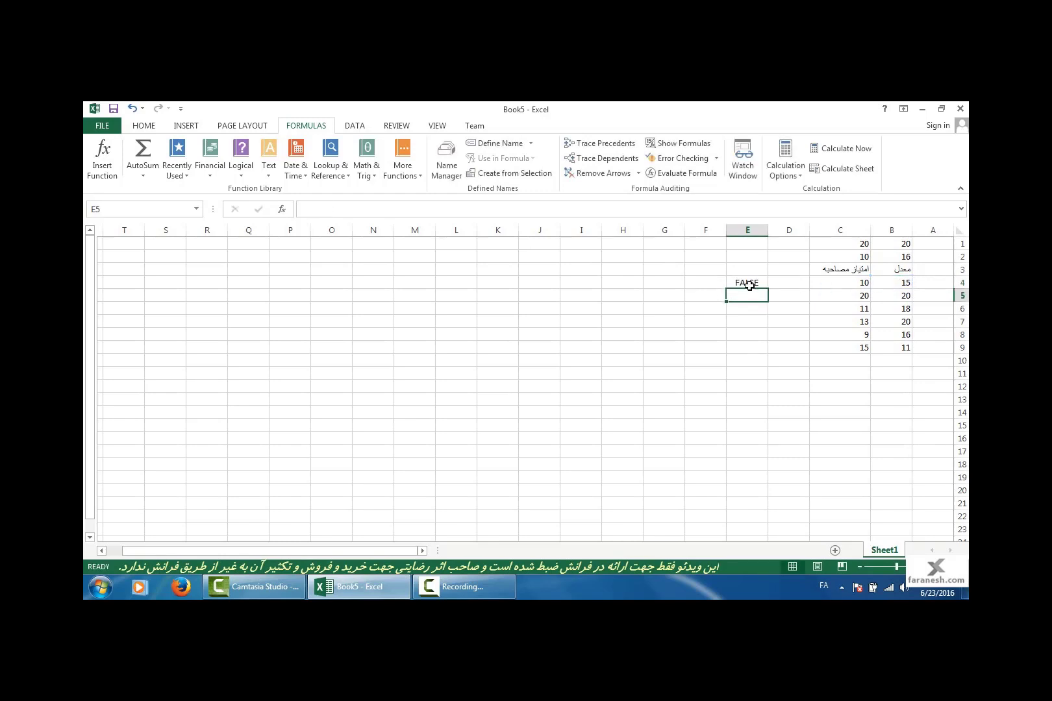
Step: Enter =C4>10 in F4 to check the interview score
{"action": "left_click", "coordinate": [706, 279]}
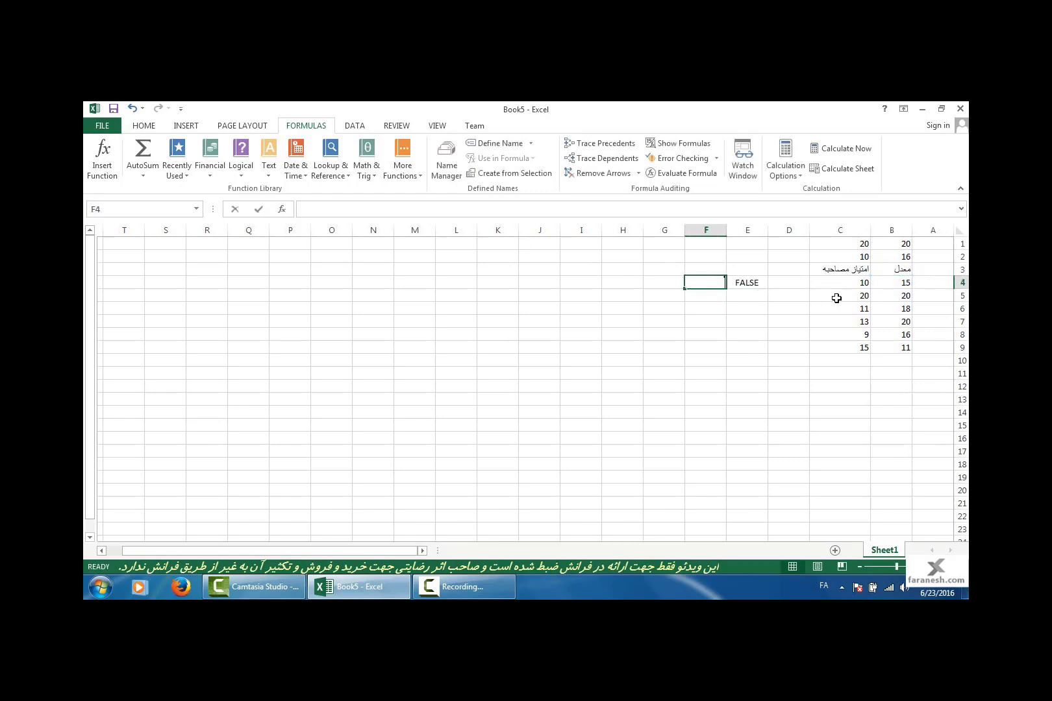
{"action": "type", "text": "="}
{"action": "left_click", "coordinate": [861, 283]}
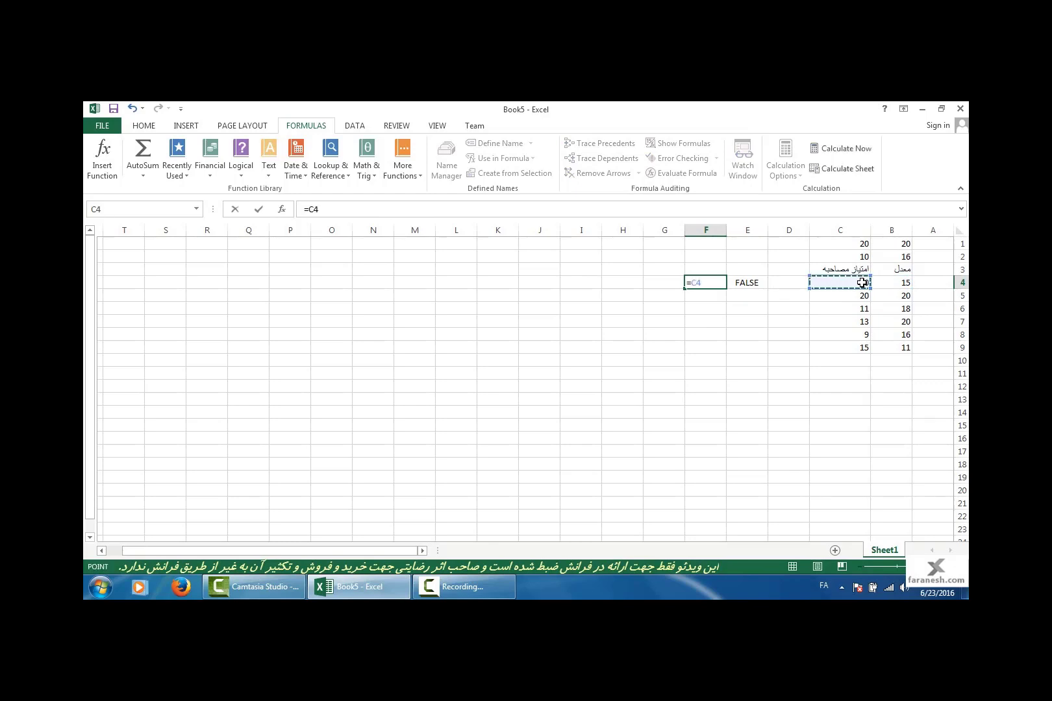
{"action": "type", "text": ">"}
{"action": "type", "text": "0"}
{"action": "key", "text": "Return"}
{"action": "left_click_drag", "start_coordinate": [746, 283], "coordinate": [708, 283]}
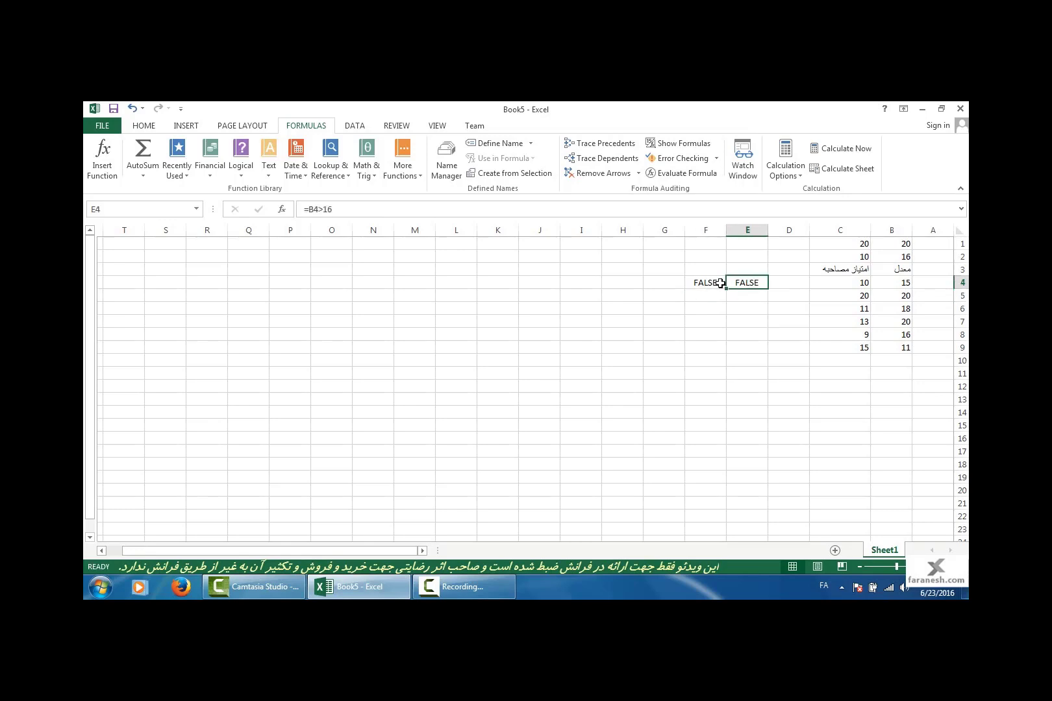
{"action": "left_click", "coordinate": [894, 283]}
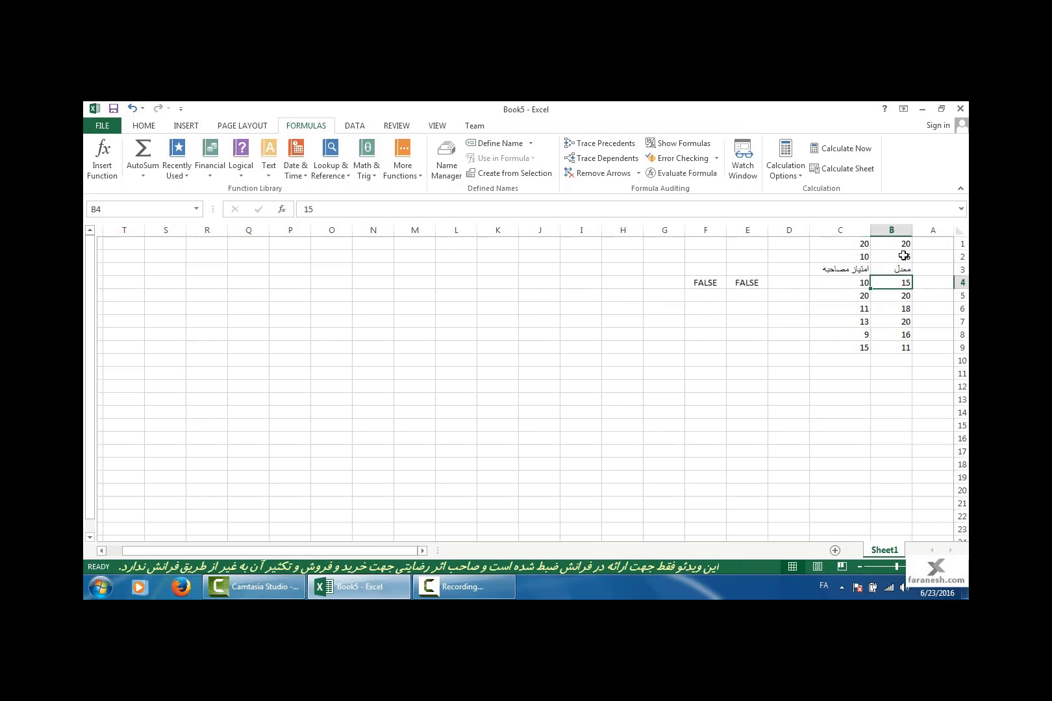
{"action": "left_click", "coordinate": [662, 283]}
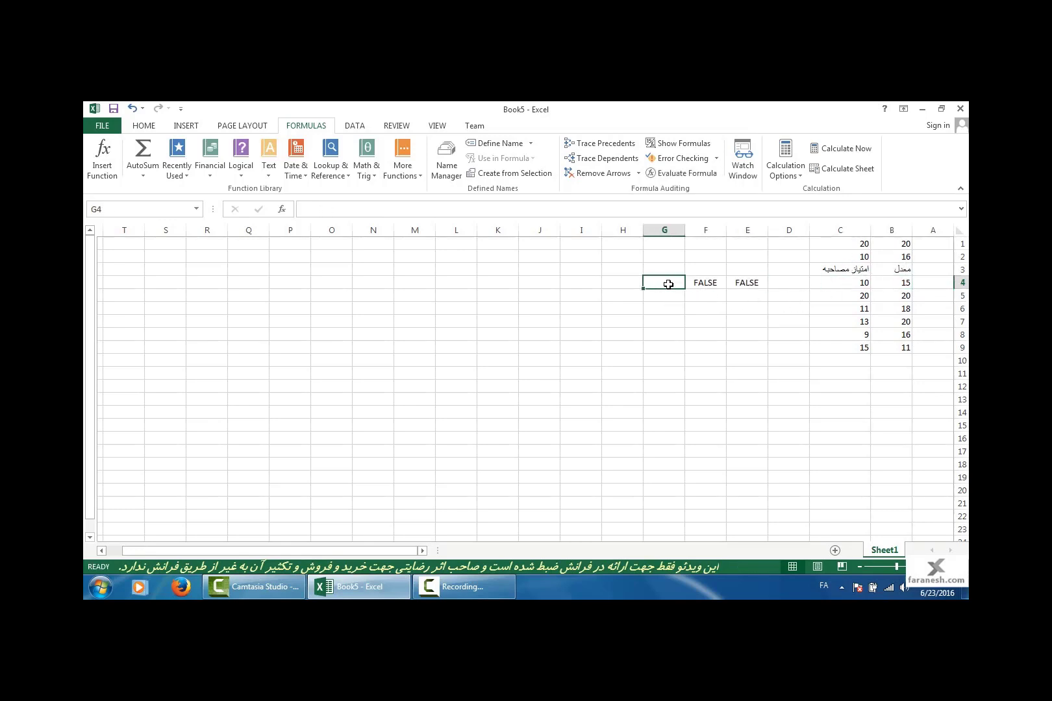
Step: Enter =AND(F4,E4) in G4 so it combines both condition flags
{"action": "left_click", "coordinate": [892, 285]}
{"action": "left_click", "coordinate": [855, 284]}
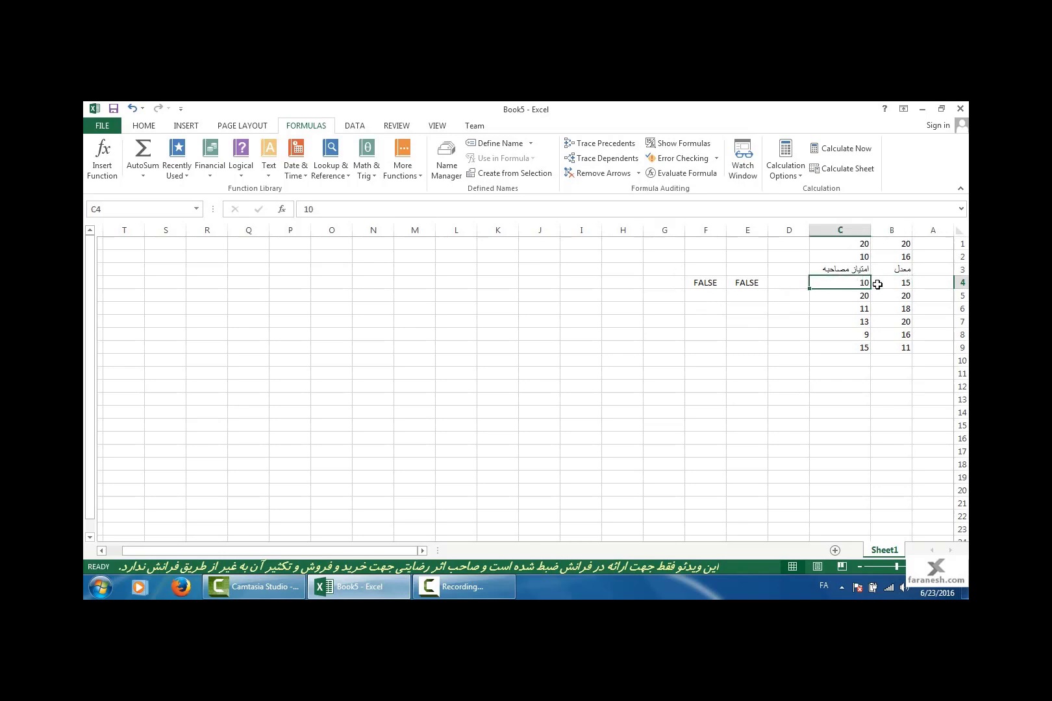
{"action": "left_click", "coordinate": [672, 286]}
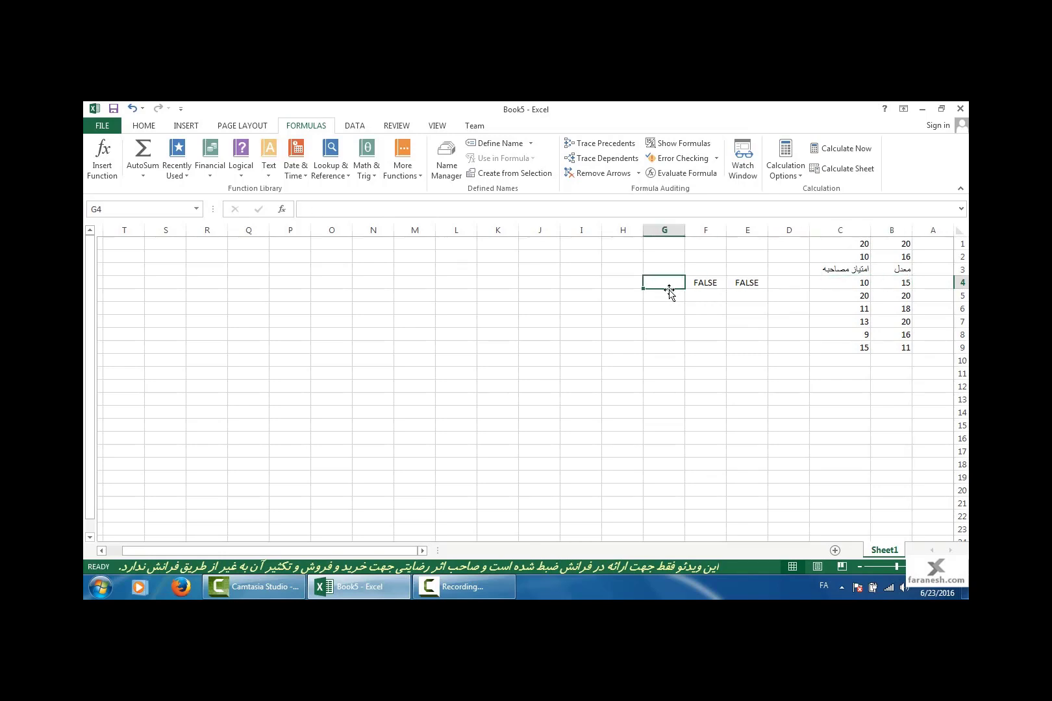
{"action": "type", "text": "="}
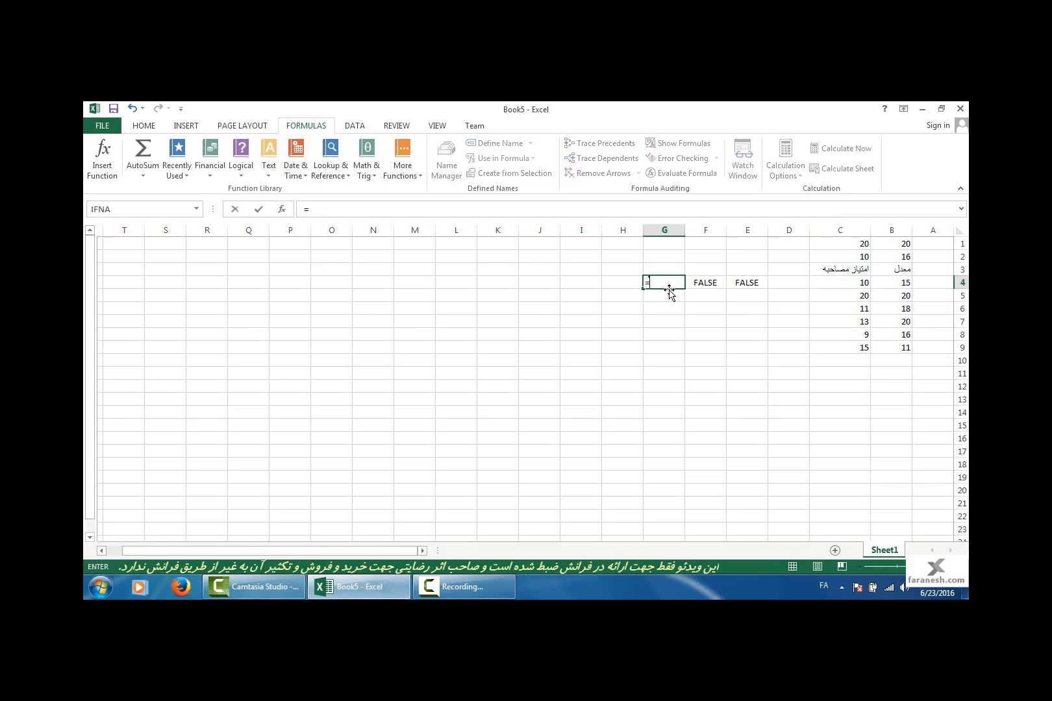
{"action": "key", "text": "alt+shift"}
{"action": "type", "text": "and"}
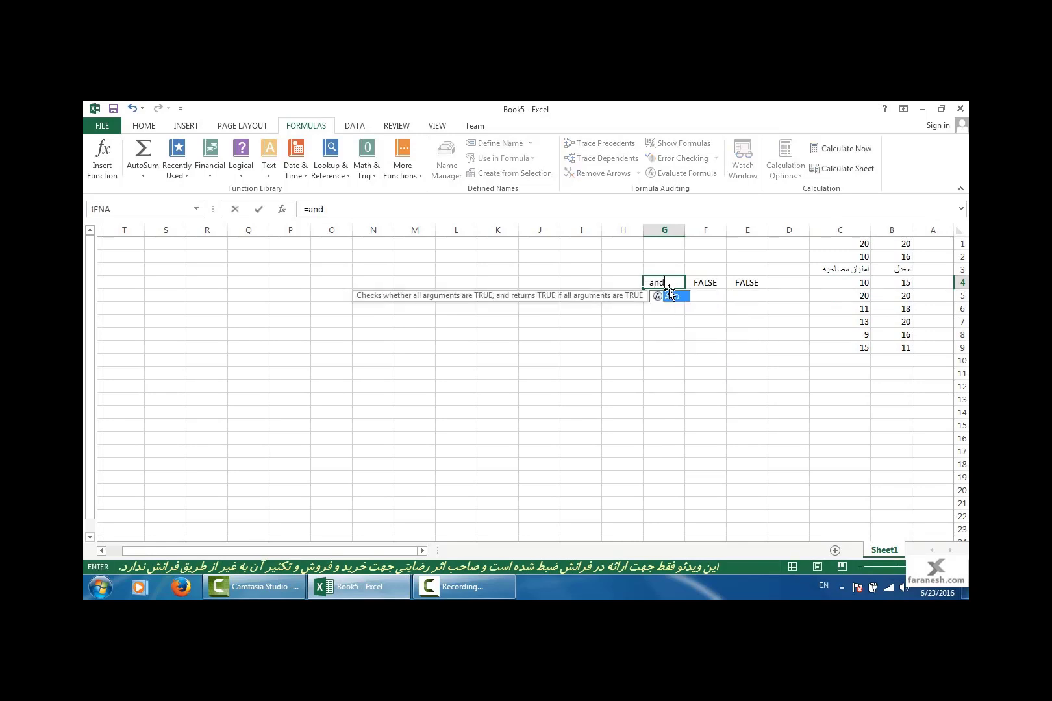
{"action": "key", "text": "Tab"}
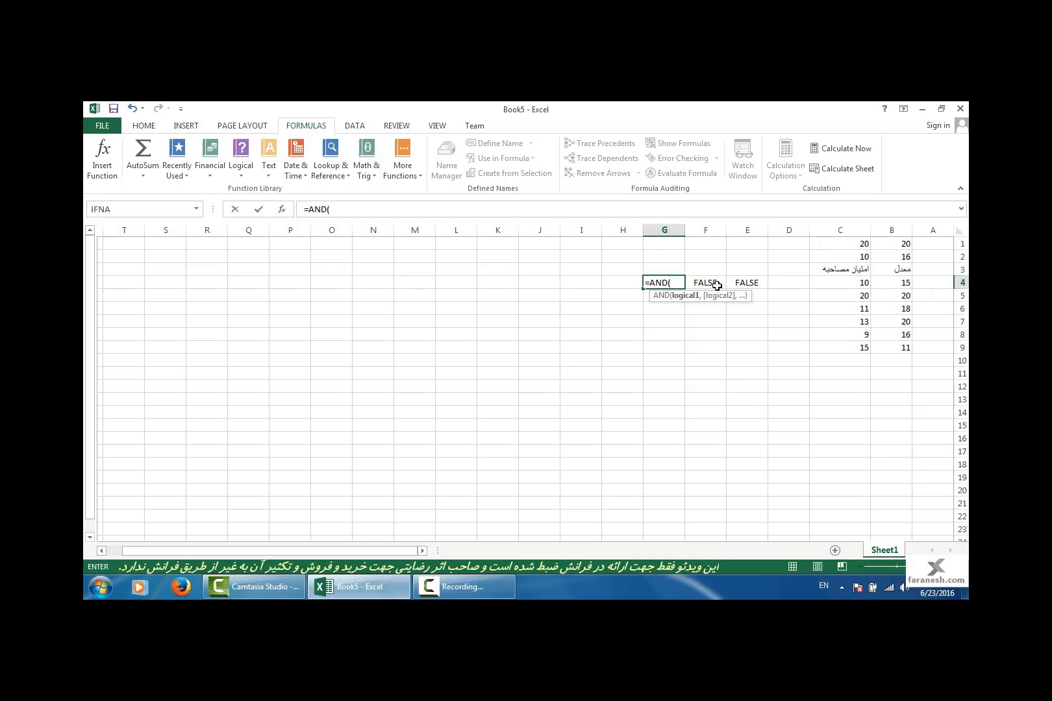
{"action": "left_click", "coordinate": [716, 286]}
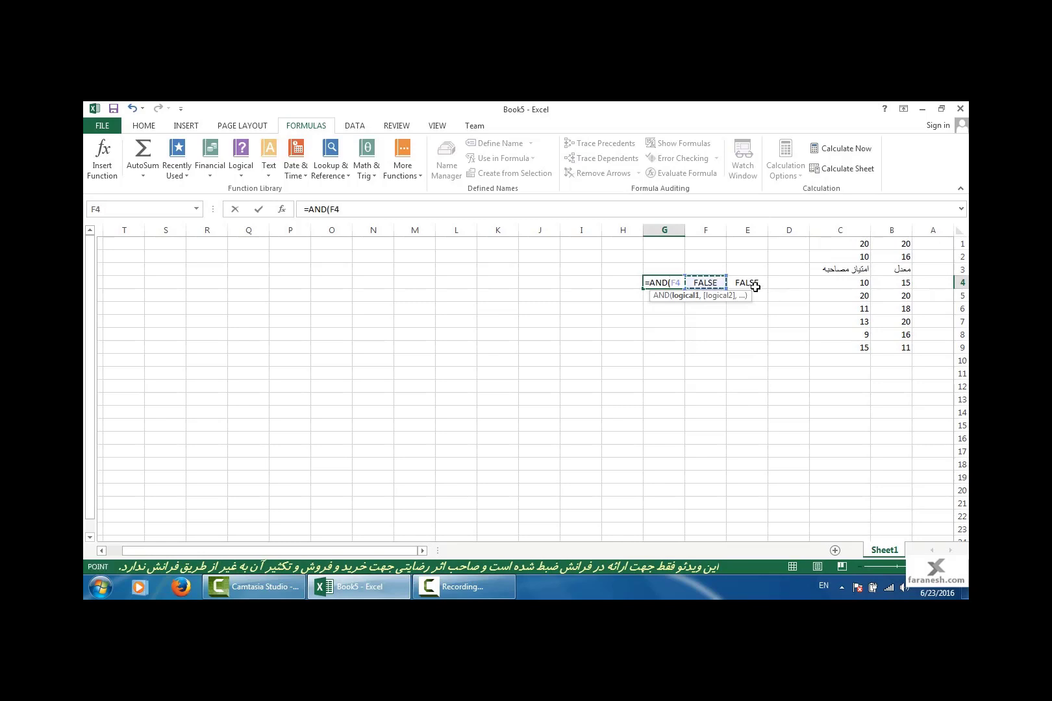
{"action": "type", "text": ","}
{"action": "left_click", "coordinate": [739, 280]}
{"action": "type", "text": ")"}
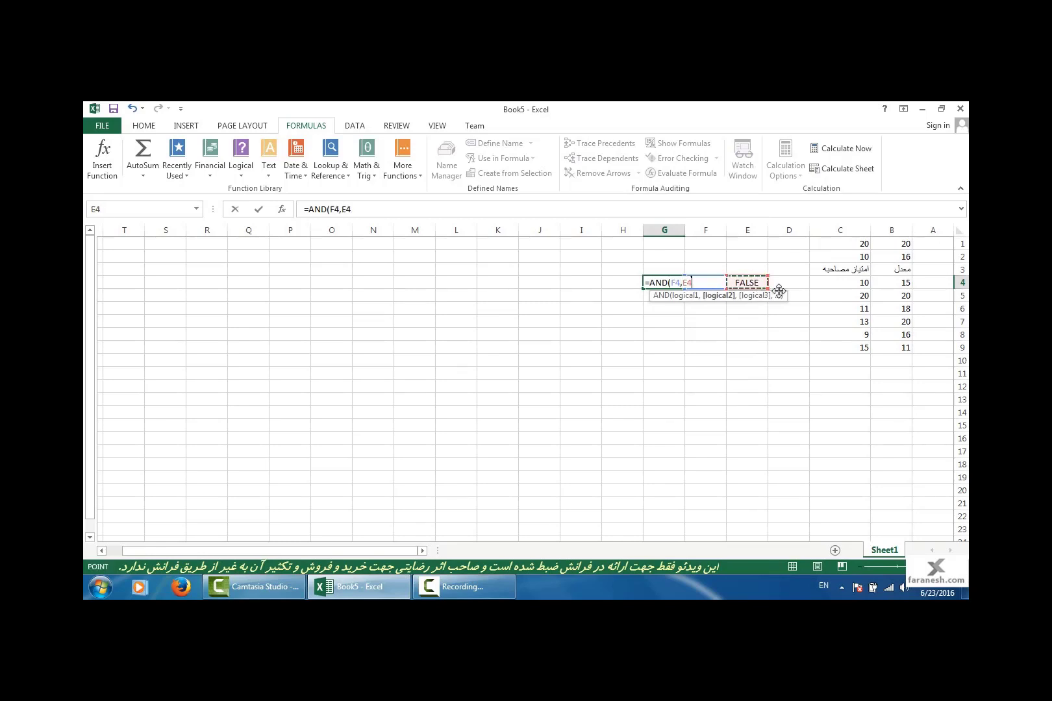
{"action": "key", "text": "Return"}
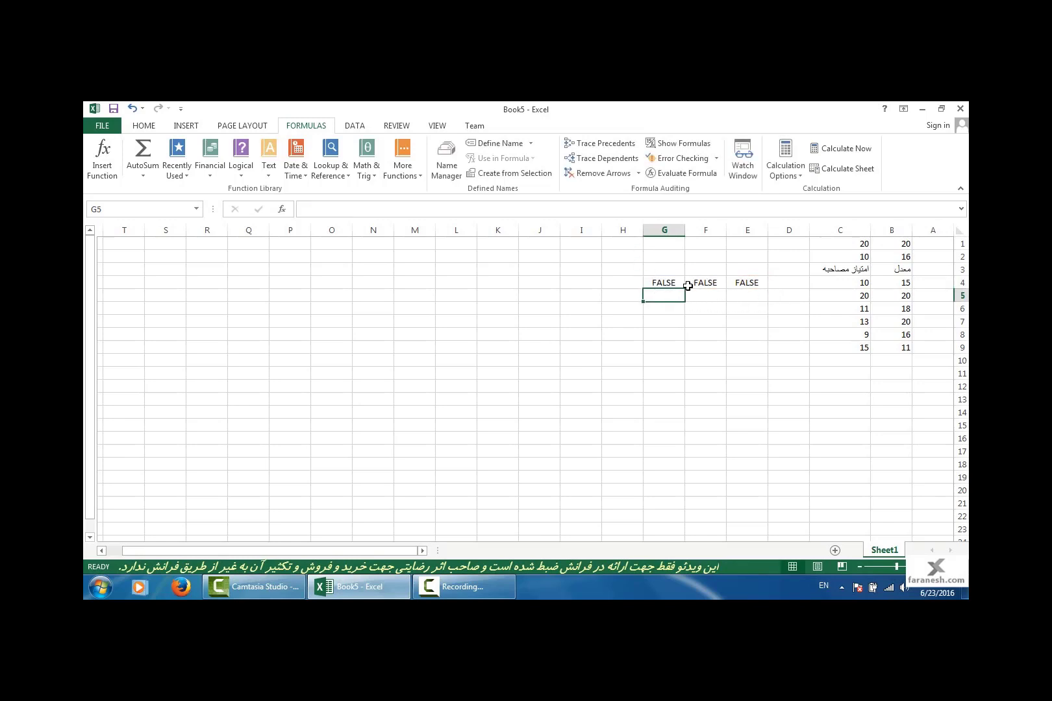
{"action": "left_click", "coordinate": [663, 285]}
Step: Add the heading نتیجه in I3
{"action": "left_click", "coordinate": [576, 282]}
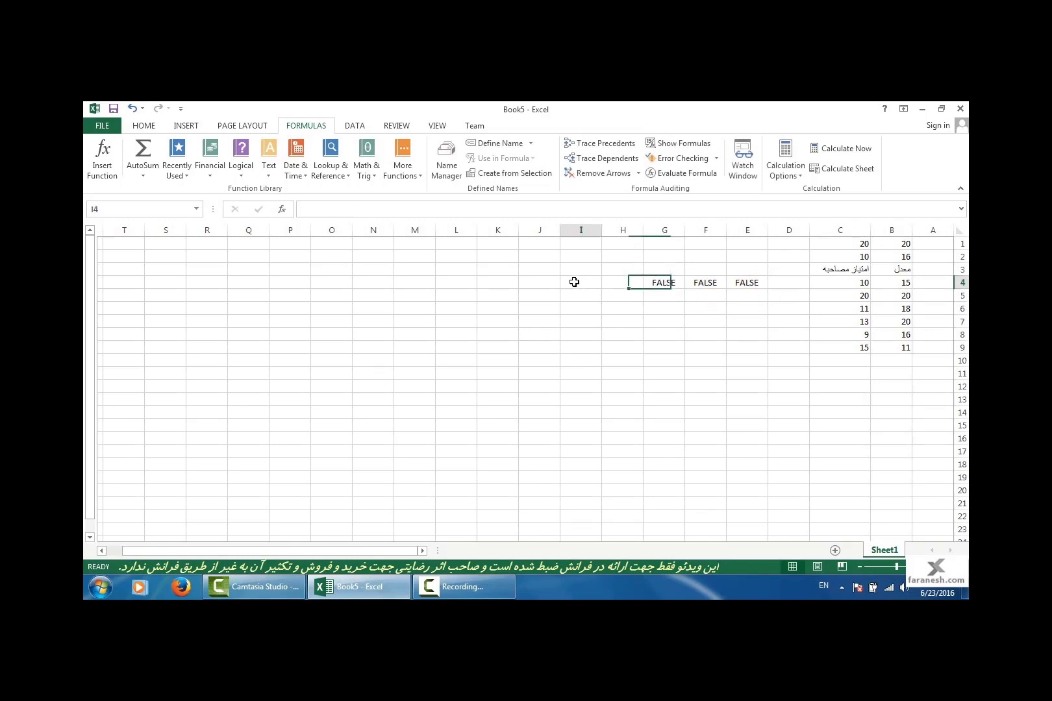
{"action": "left_click", "coordinate": [580, 270]}
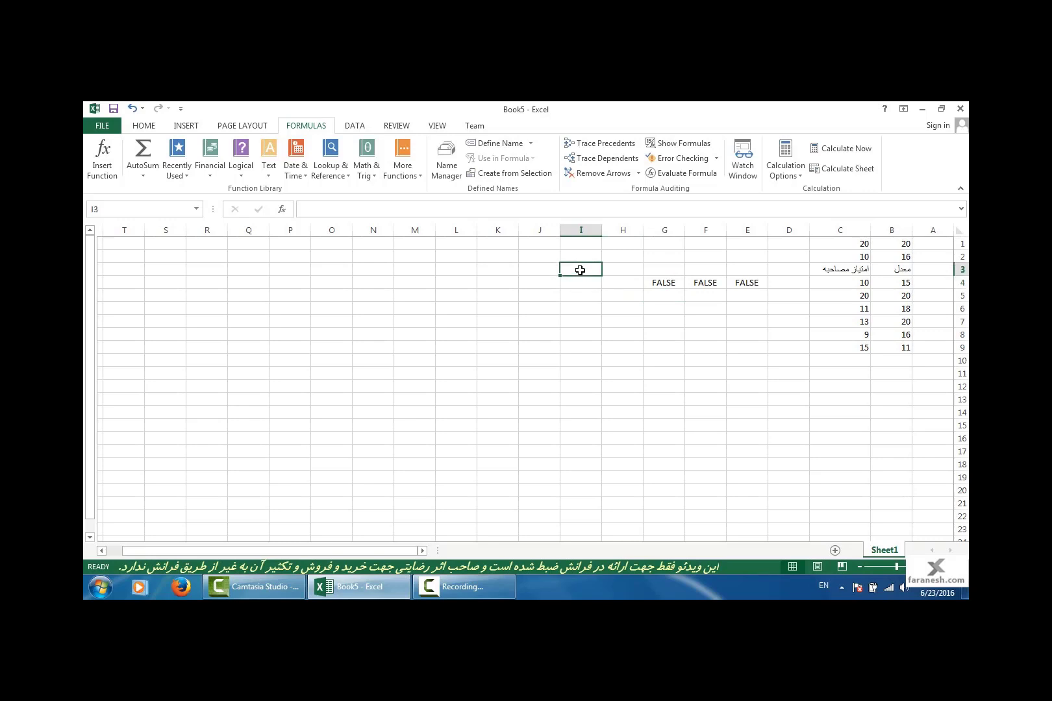
{"action": "key", "text": "alt+shift"}
{"action": "type", "text": "نتیجه"}
{"action": "key", "text": "Return"}
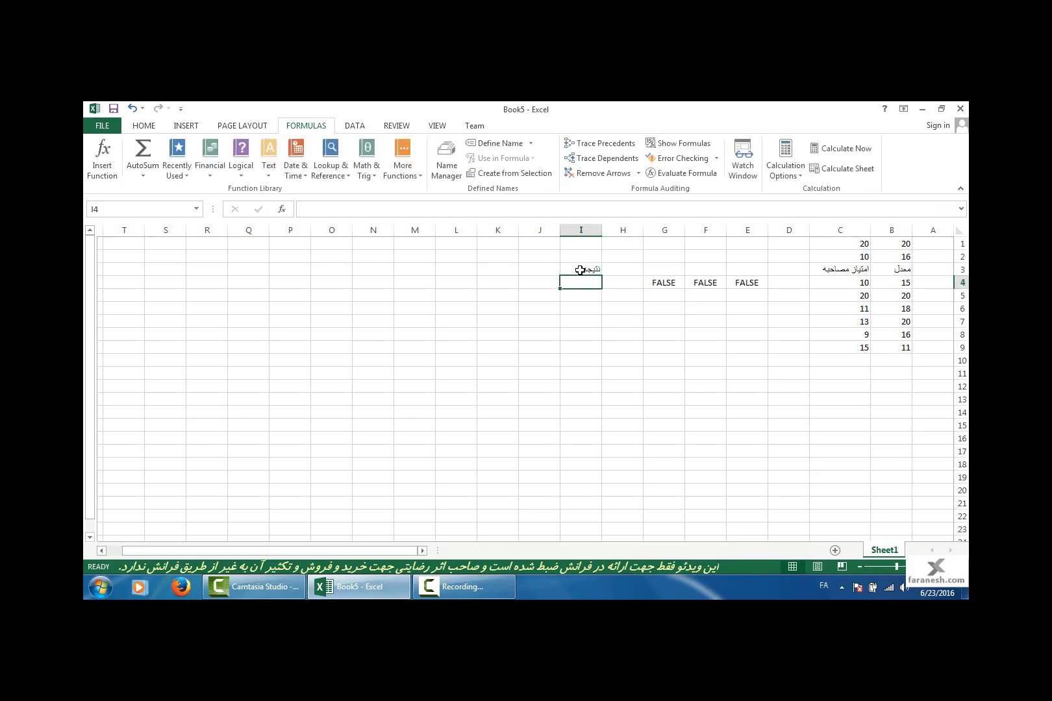
Step: Enter =IF(G4=TRUE,"پذیرش","رد") in I4, which shows رد
{"action": "left_click", "coordinate": [338, 209]}
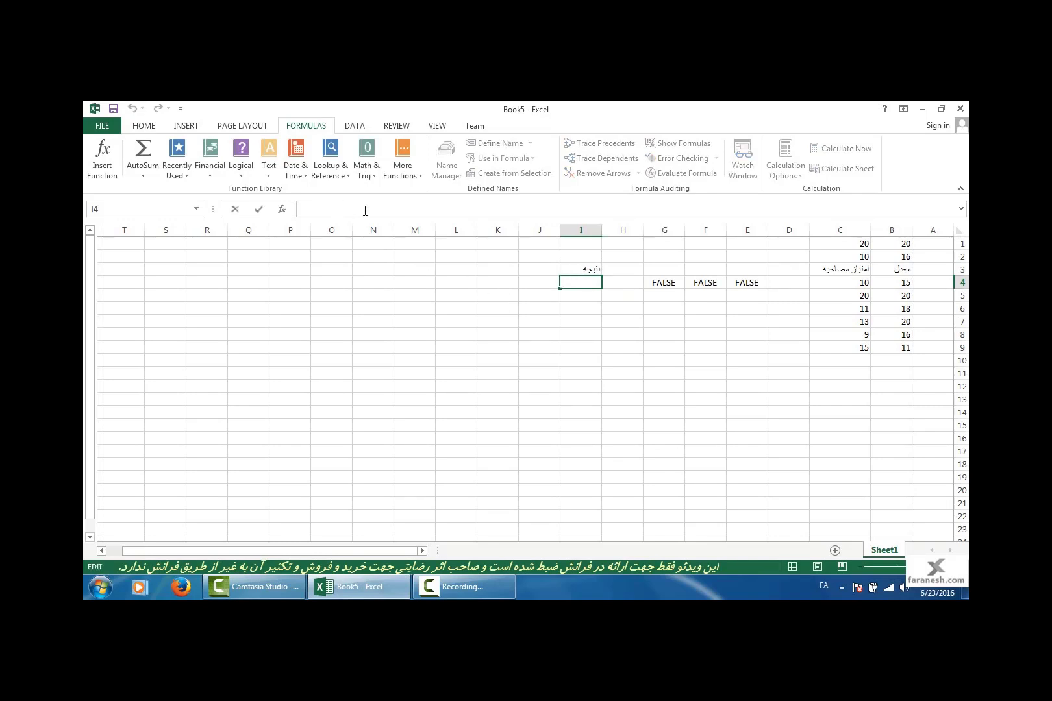
{"action": "key", "text": "alt+shift"}
{"action": "type", "text": "="}
{"action": "type", "text": "if"}
{"action": "key", "text": "Tab"}
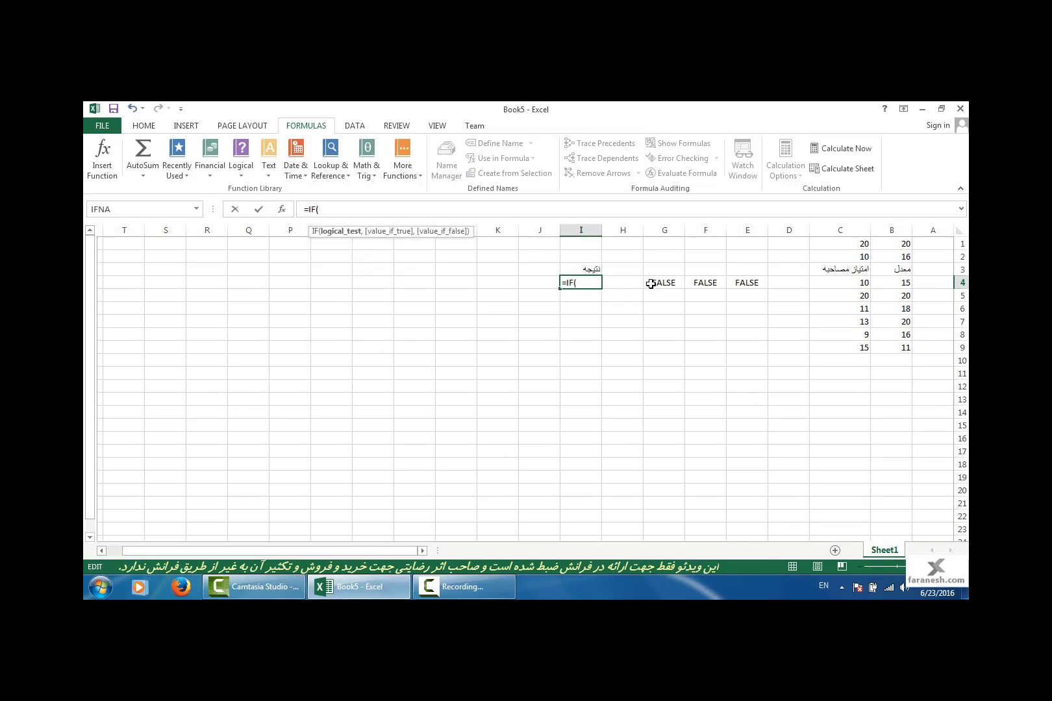
{"action": "left_click", "coordinate": [663, 283]}
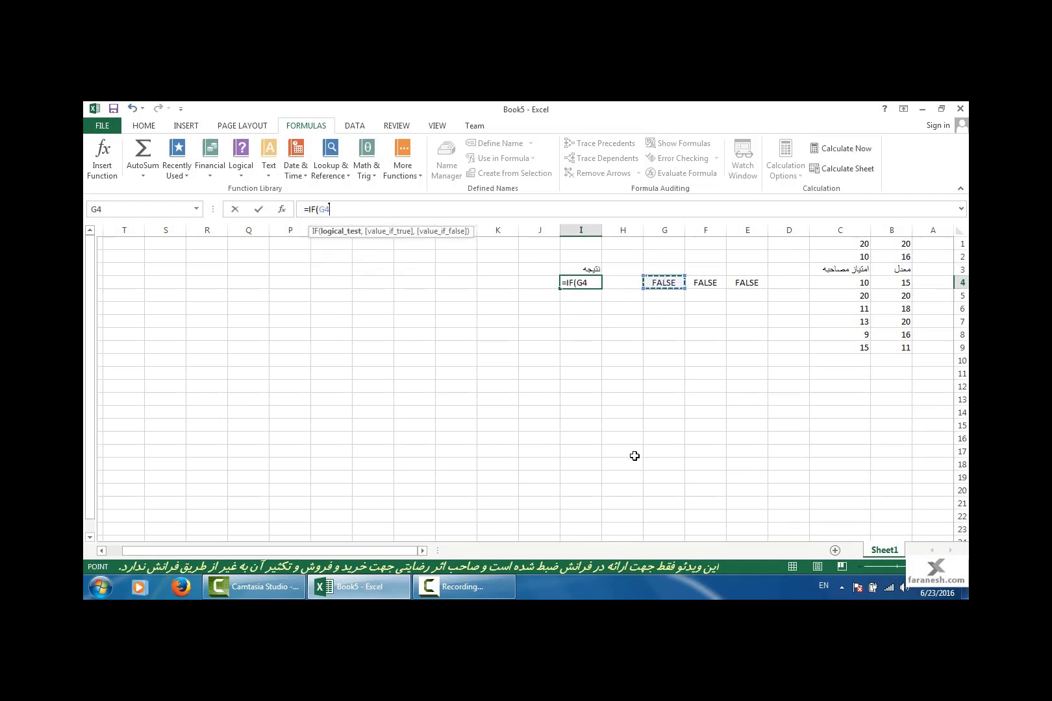
{"action": "type", "text": "=TRUE"}
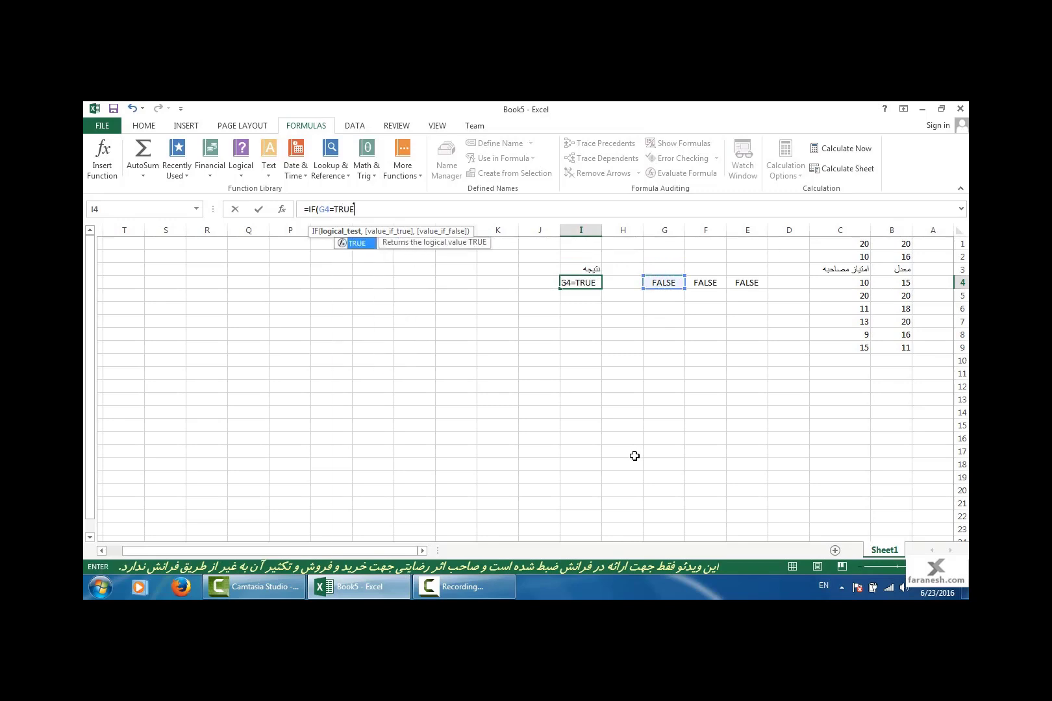
{"action": "key", "text": "Escape"}
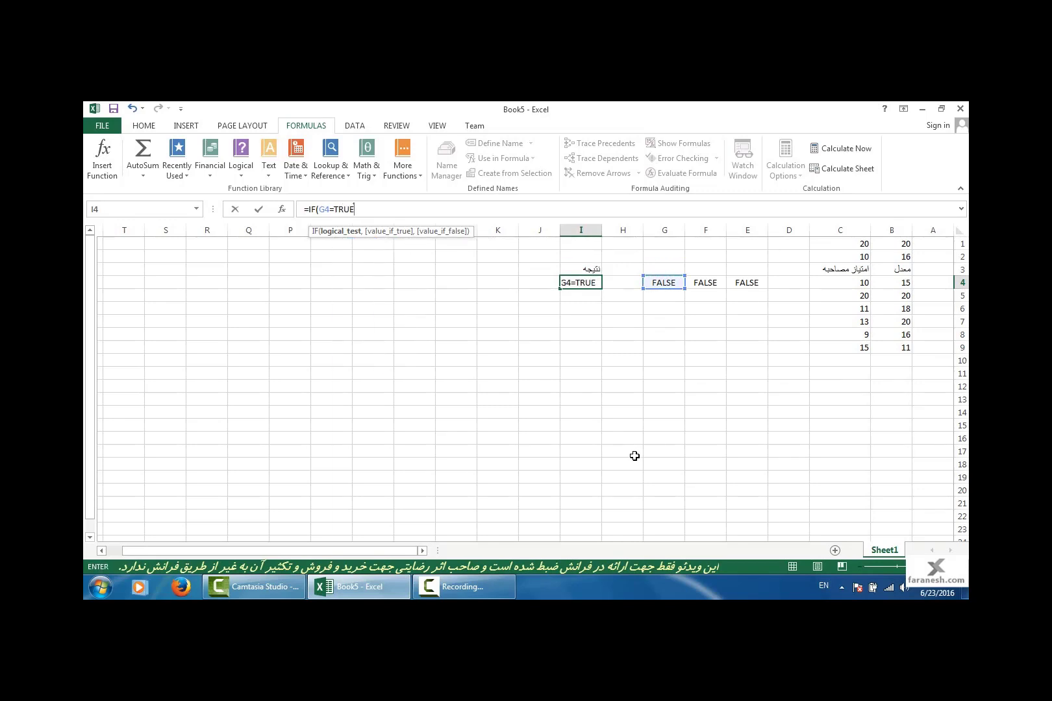
{"action": "type", "text": ","}
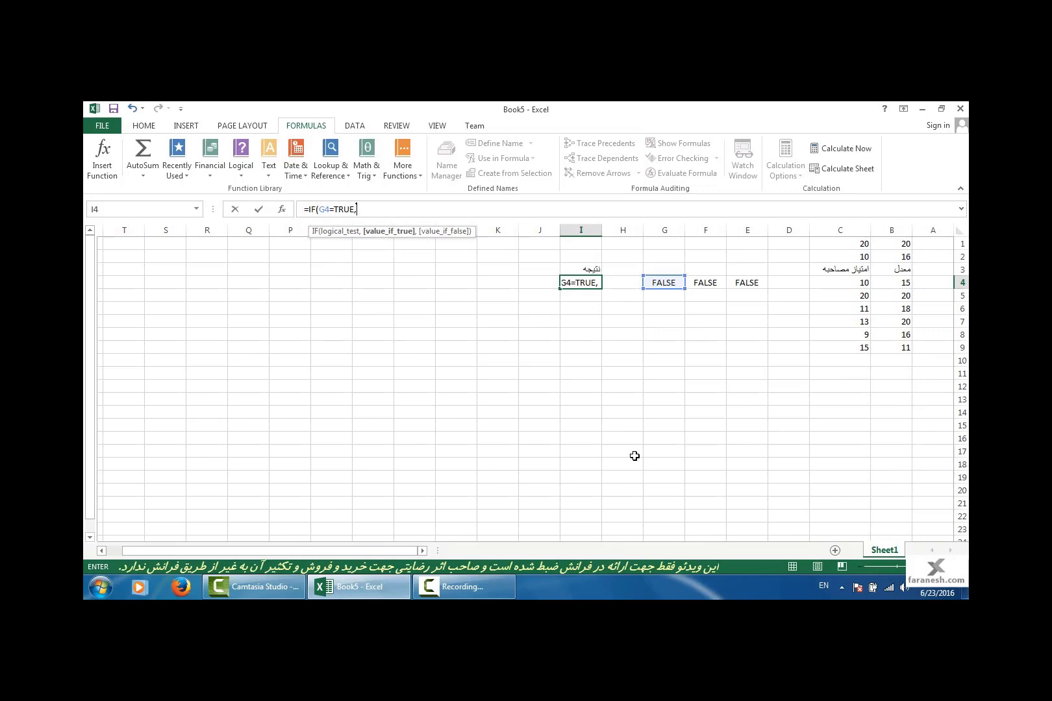
{"action": "type", "text": "\""}
{"action": "type", "text": "\""}
{"action": "key", "text": "alt+shift"}
{"action": "type", "text": ",\"رد"}
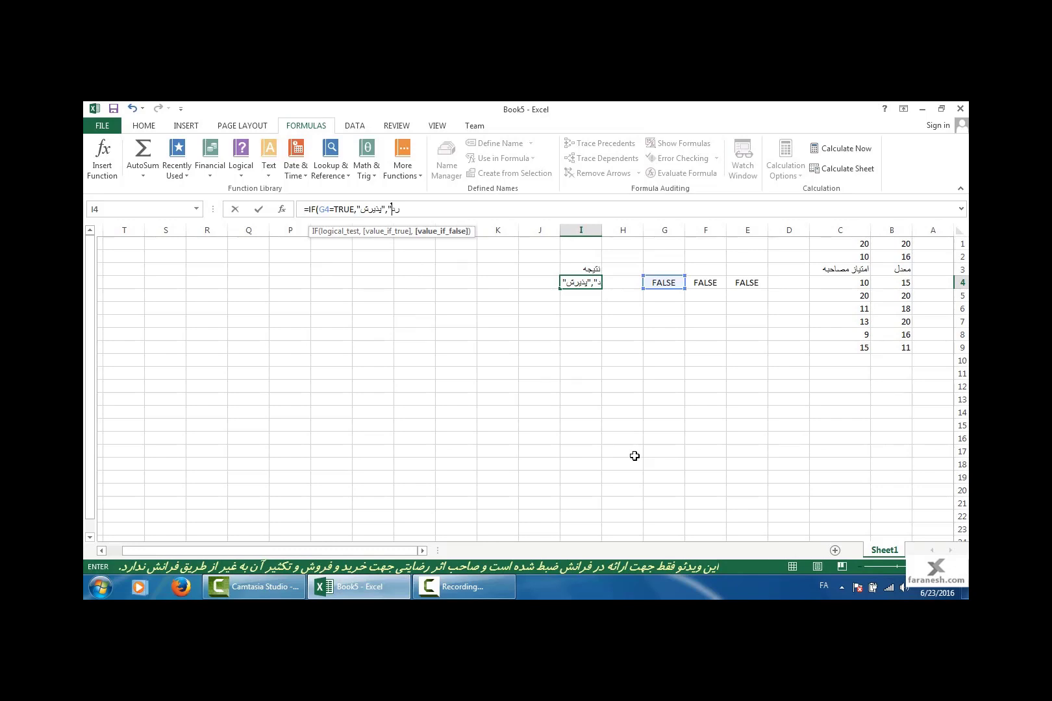
{"action": "key", "text": "alt+shift"}
{"action": "type", "text": "\""}
{"action": "key", "text": "Return"}
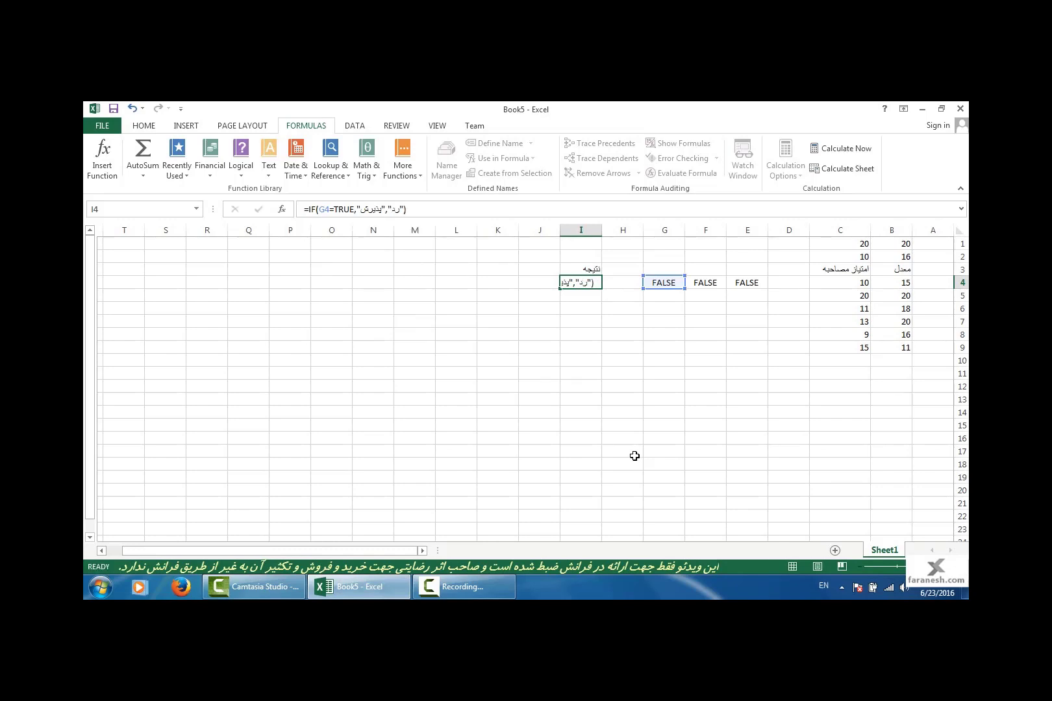
{"action": "left_click", "coordinate": [669, 284]}
Step: Give I4:I9 cells equal to پذیرش a green fill with dark green text
{"action": "left_click_drag", "start_coordinate": [586, 285], "coordinate": [593, 349]}
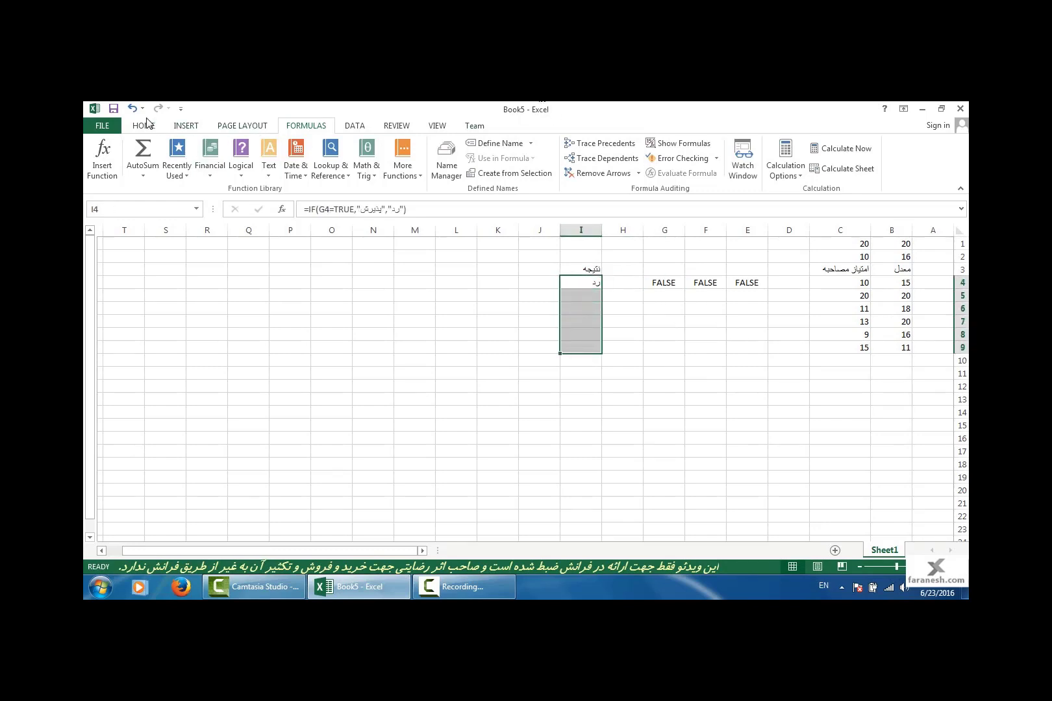
{"action": "left_click", "coordinate": [149, 125]}
{"action": "left_click", "coordinate": [629, 161]}
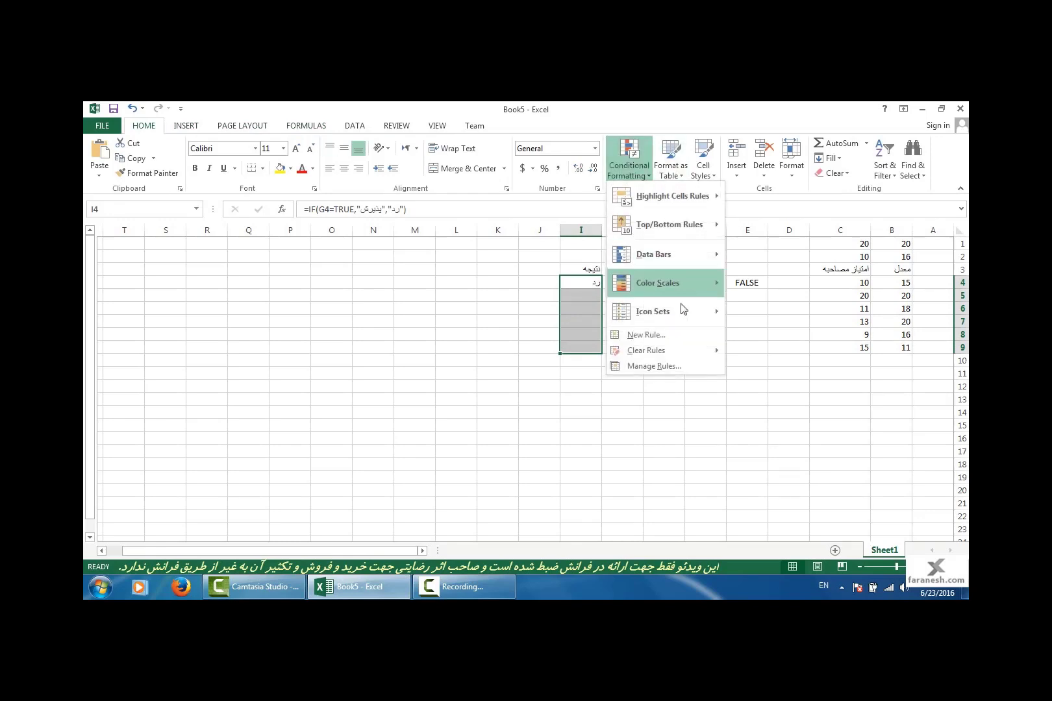
{"action": "mouse_move", "coordinate": [667, 195]}
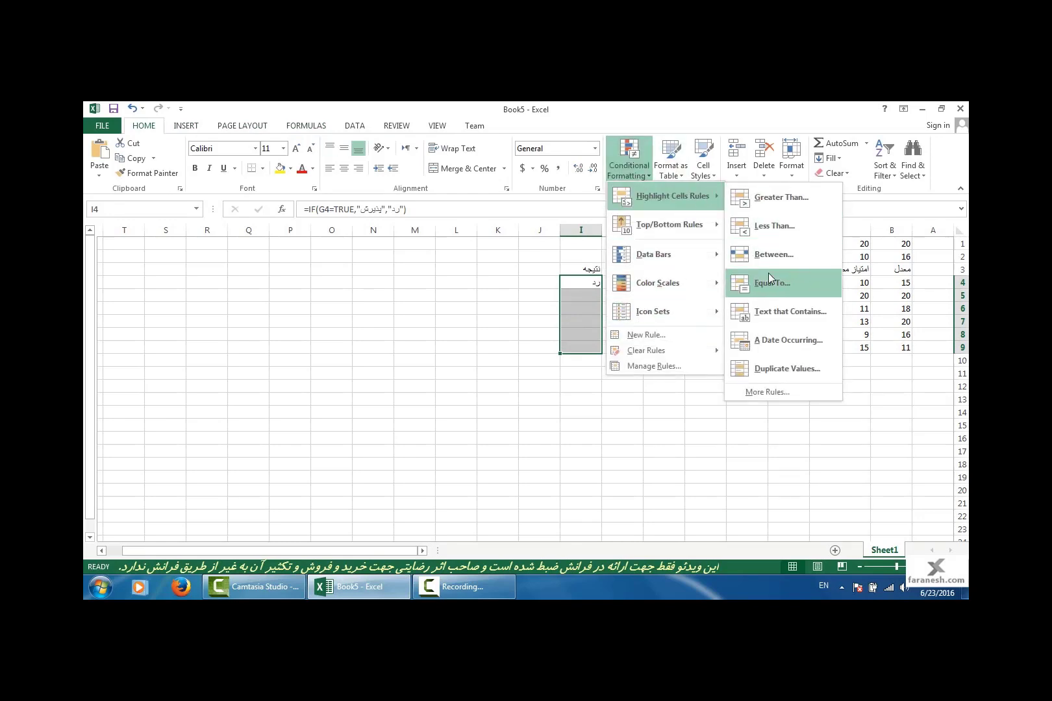
{"action": "left_click", "coordinate": [771, 283]}
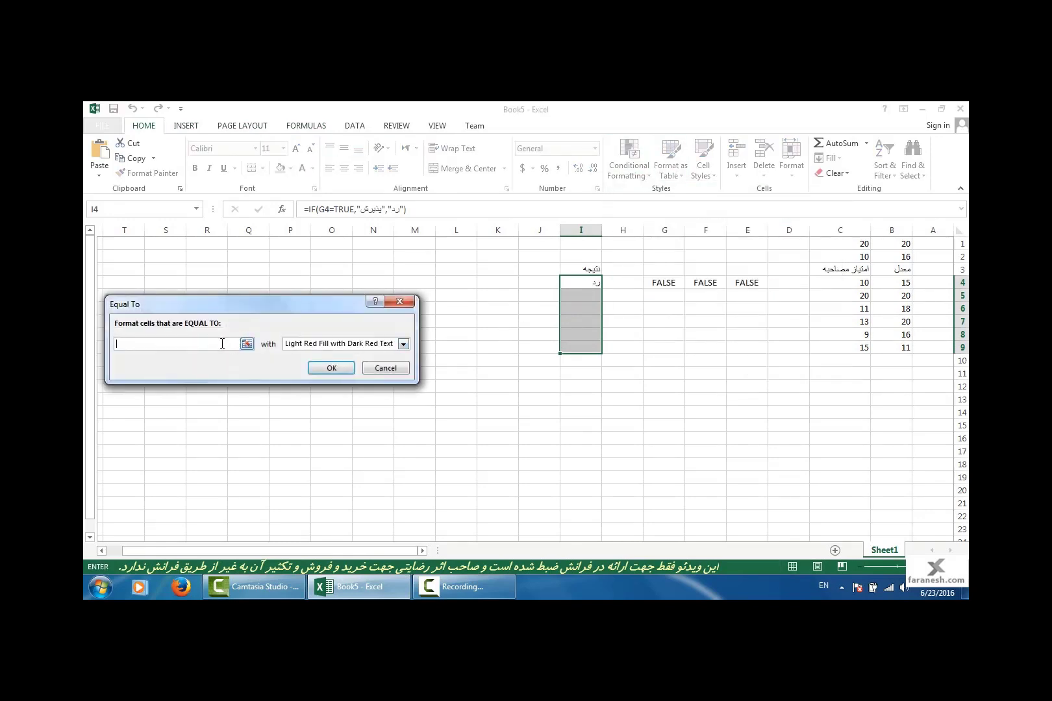
{"action": "type", "text": "=\"پذیرش"}
{"action": "left_click", "coordinate": [333, 351]}
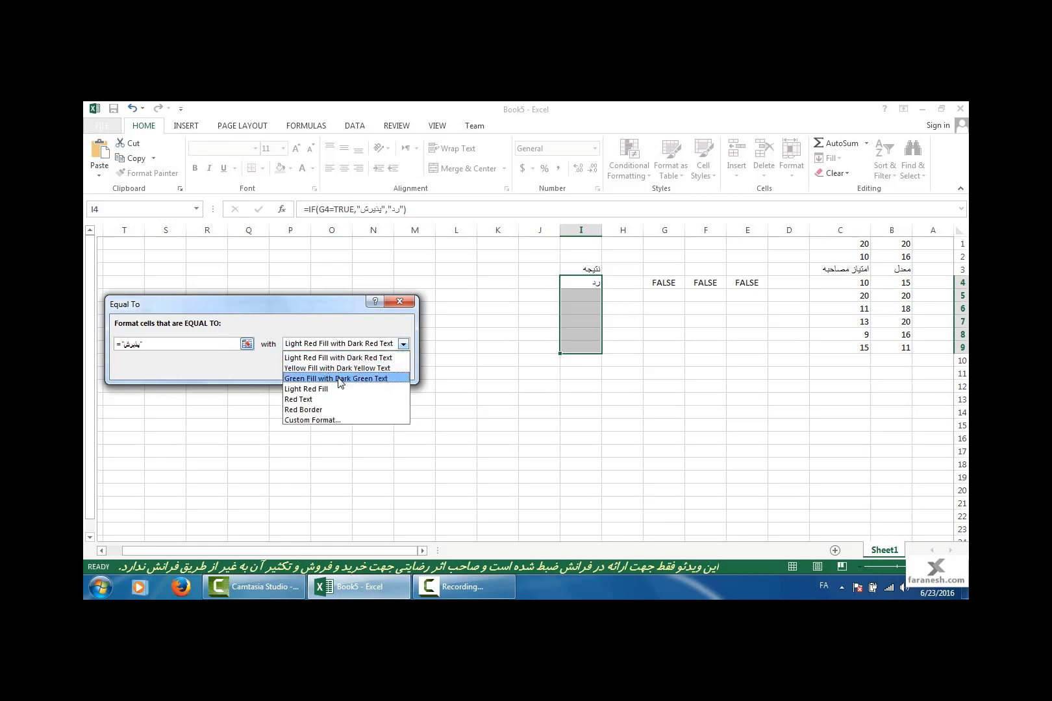
{"action": "left_click", "coordinate": [335, 376]}
{"action": "left_click", "coordinate": [332, 368]}
Step: Give cells equal to رد a light red fill with dark red text
{"action": "left_click", "coordinate": [628, 165]}
{"action": "mouse_move", "coordinate": [669, 196]}
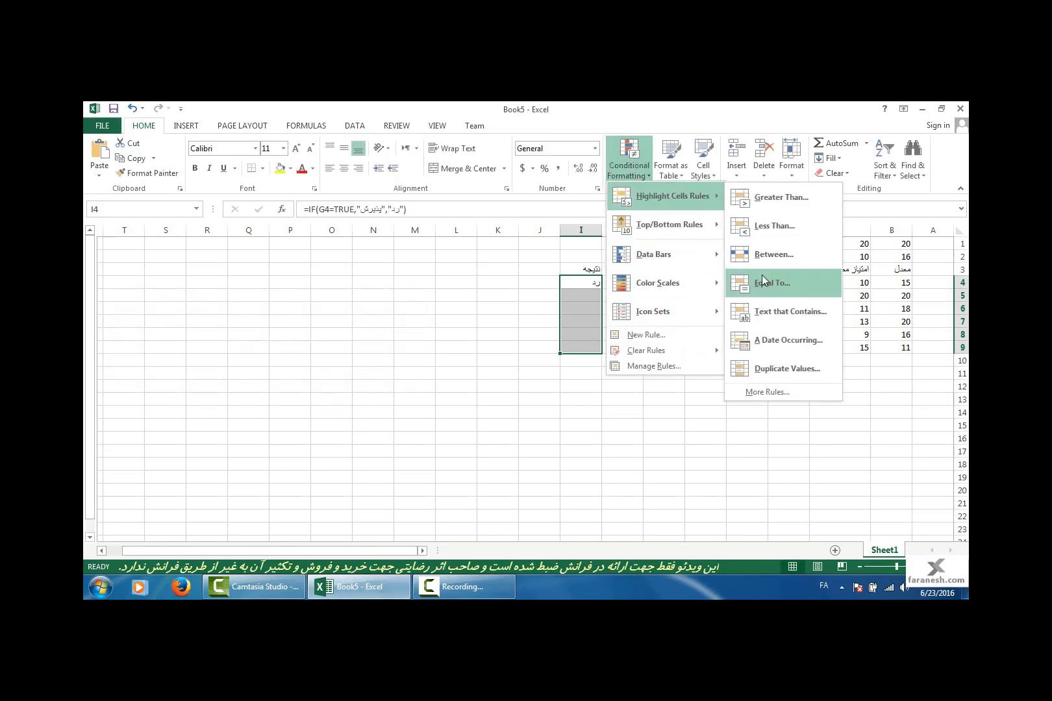
{"action": "left_click", "coordinate": [760, 283]}
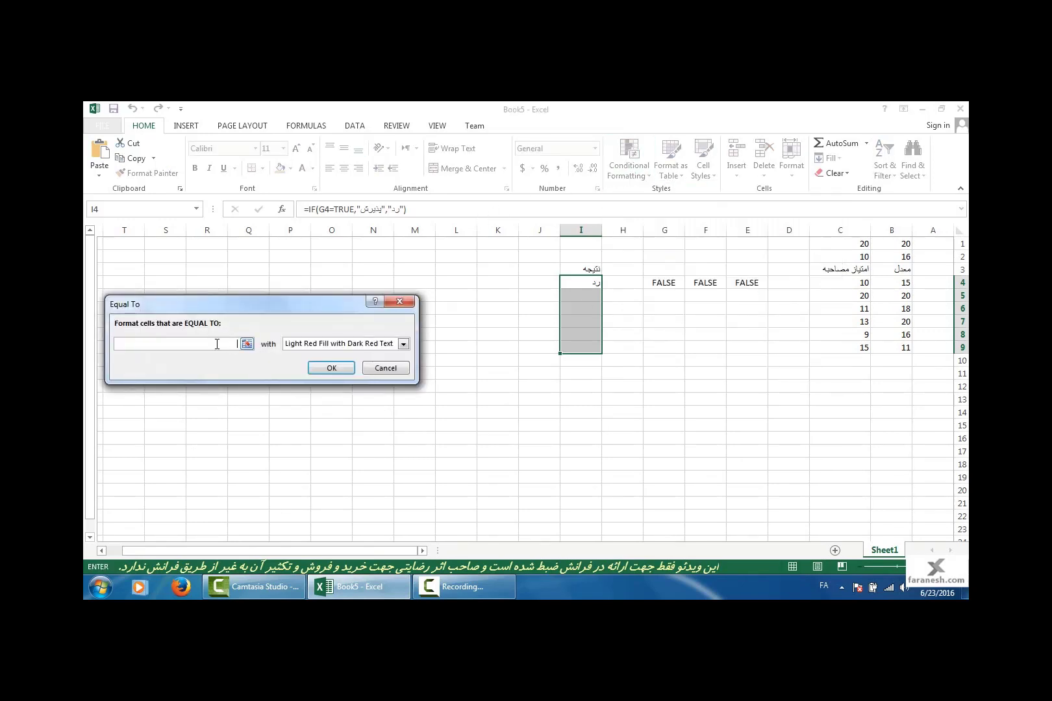
{"action": "type", "text": "=\"ر"}
{"action": "type", "text": "د\""}
{"action": "left_click", "coordinate": [403, 344]}
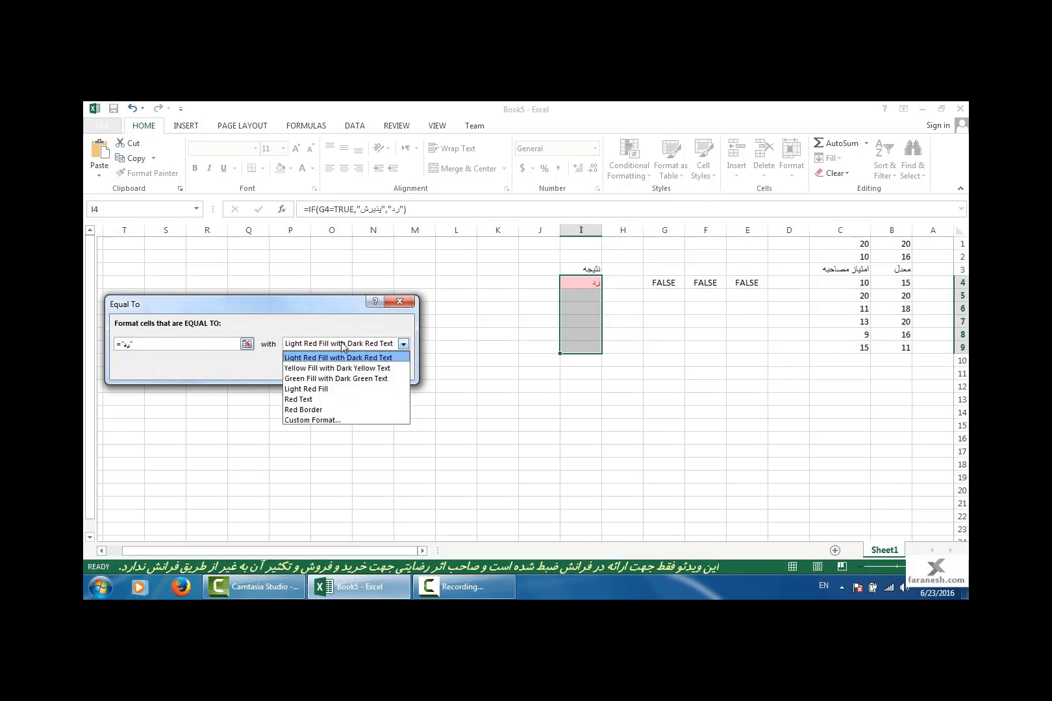
{"action": "left_click", "coordinate": [341, 352]}
{"action": "left_click", "coordinate": [331, 368]}
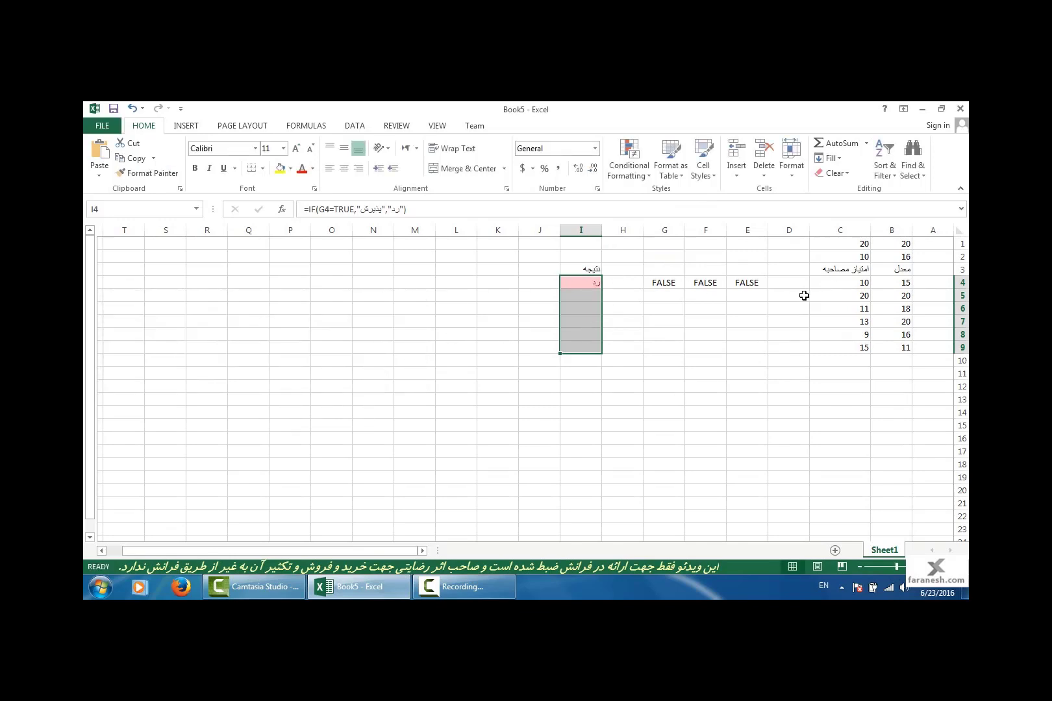
Step: Fill the E4:I4 formulas down through row 9
{"action": "mouse_move", "coordinate": [760, 282]}
{"action": "left_mouse_down"}
{"action": "mouse_move", "coordinate": [573, 284]}
{"action": "mouse_move", "coordinate": [571, 352]}
{"action": "left_mouse_up"}
{"action": "left_click", "coordinate": [746, 371]}
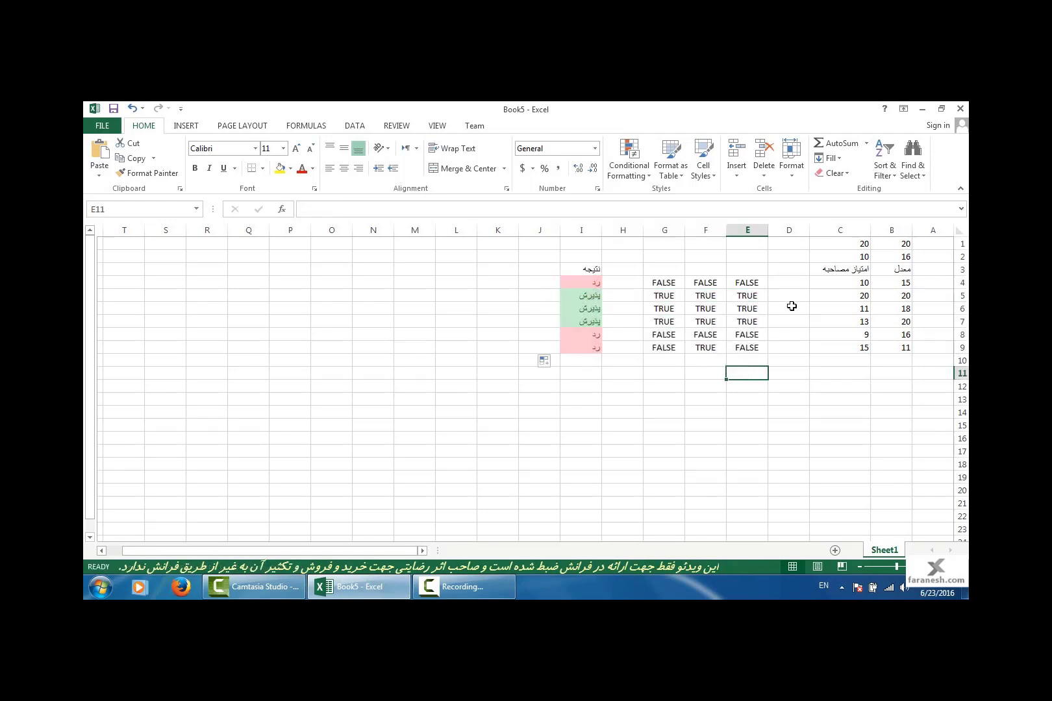
{"action": "left_click_drag", "start_coordinate": [896, 296], "coordinate": [850, 320]}
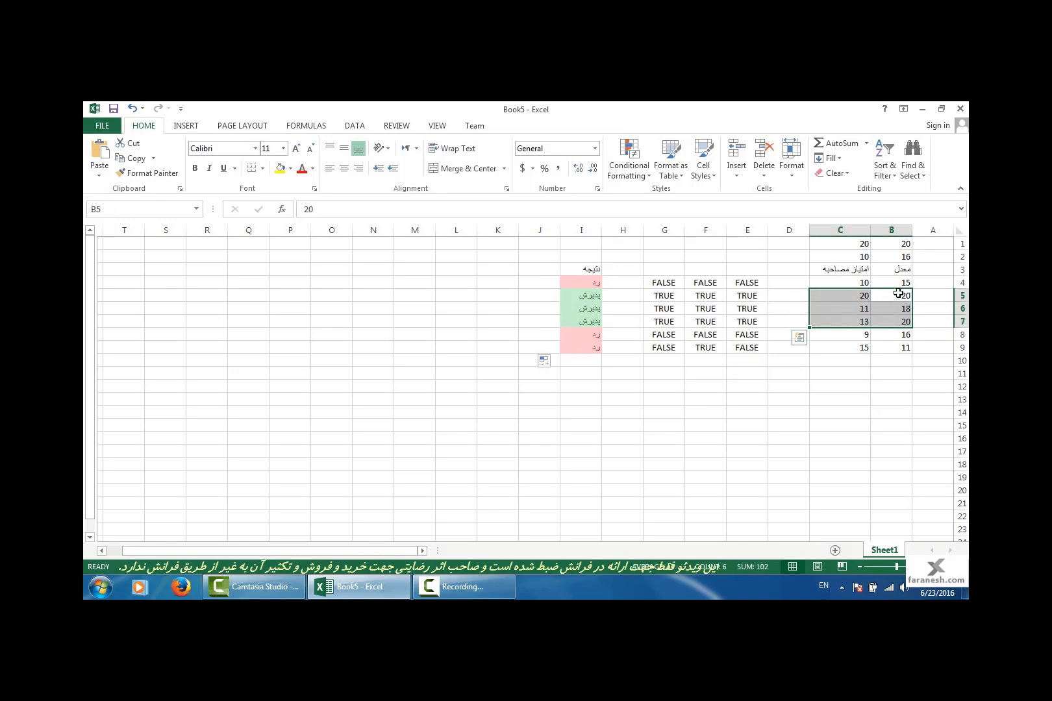
{"action": "left_click", "coordinate": [898, 293]}
{"action": "left_click", "coordinate": [901, 257]}
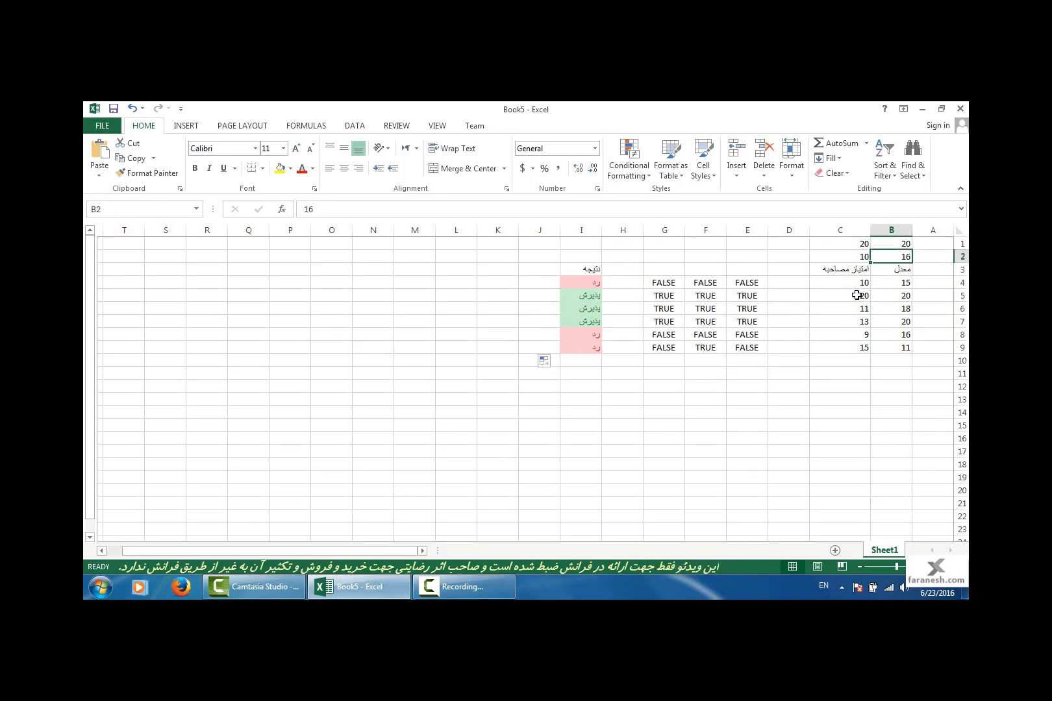
{"action": "left_click", "coordinate": [858, 295]}
{"action": "left_click", "coordinate": [858, 261]}
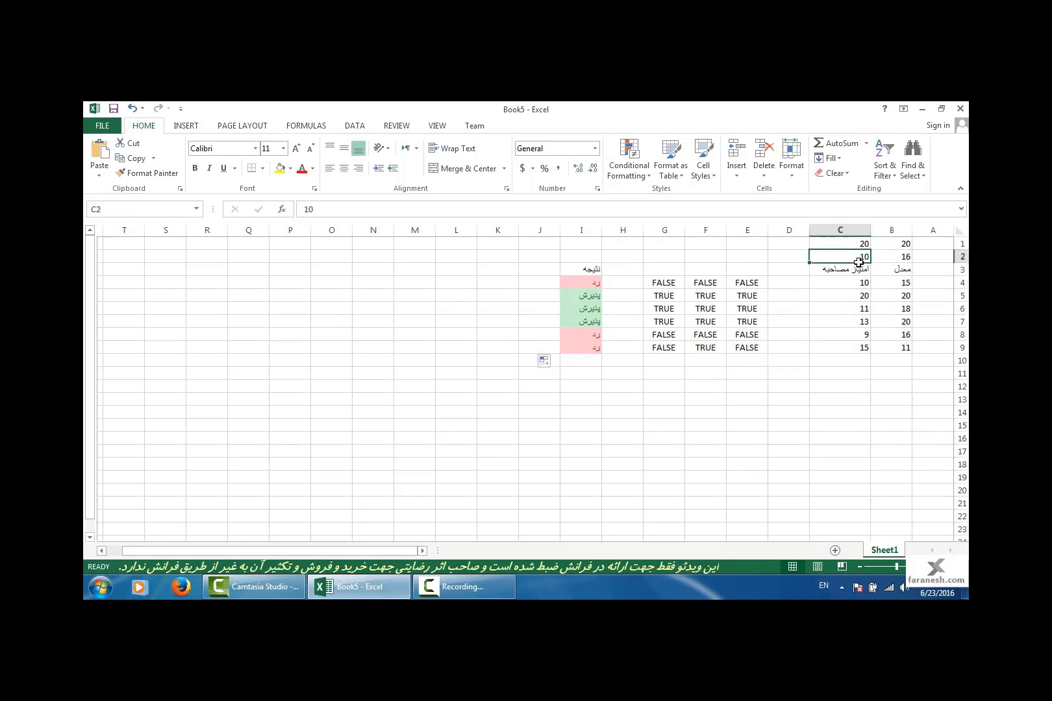
Step: Change the average in B8 to 17 and review the updated flags and results
{"action": "left_click", "coordinate": [907, 336]}
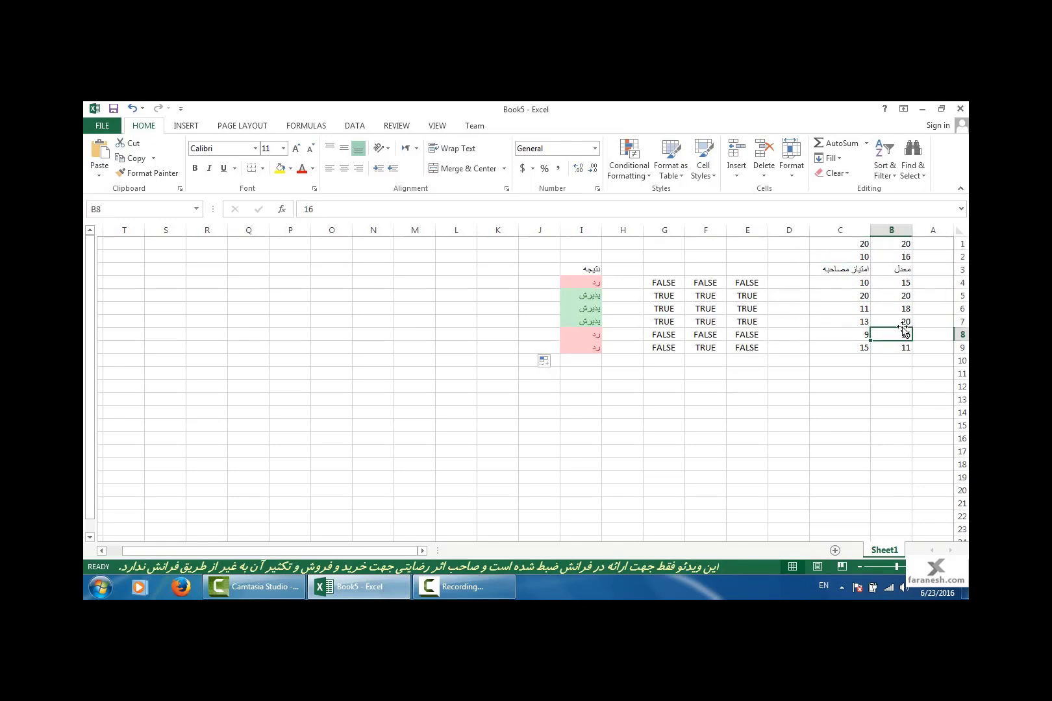
{"action": "type", "text": "17"}
{"action": "key", "text": "Return"}
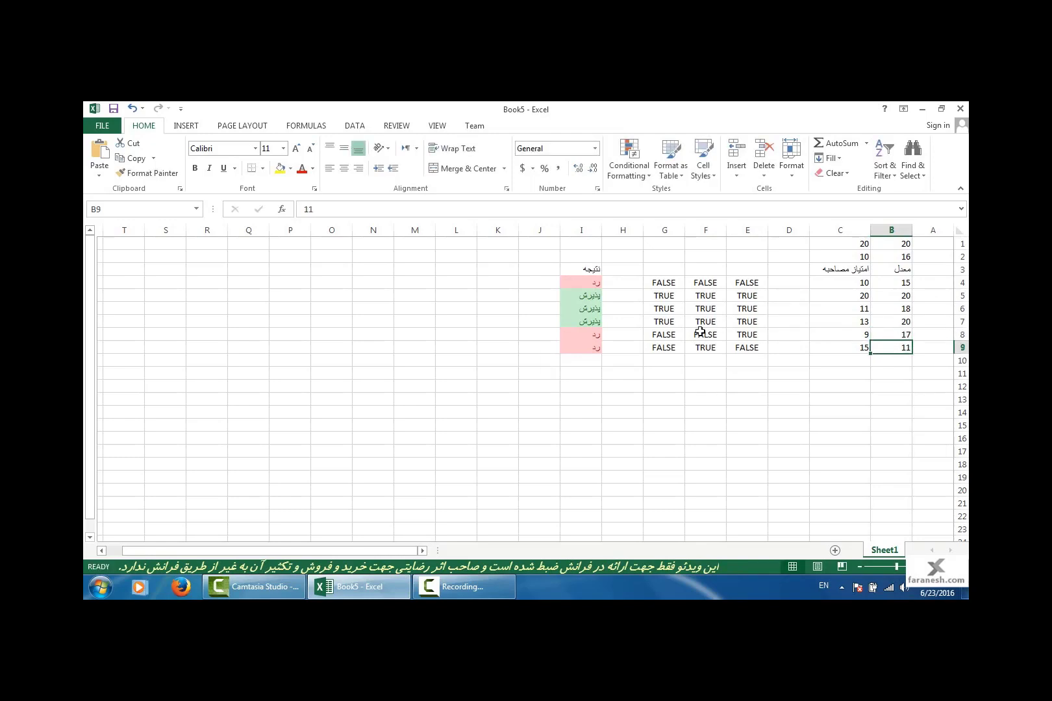
{"action": "left_click", "coordinate": [837, 335]}
{"action": "left_click", "coordinate": [706, 334]}
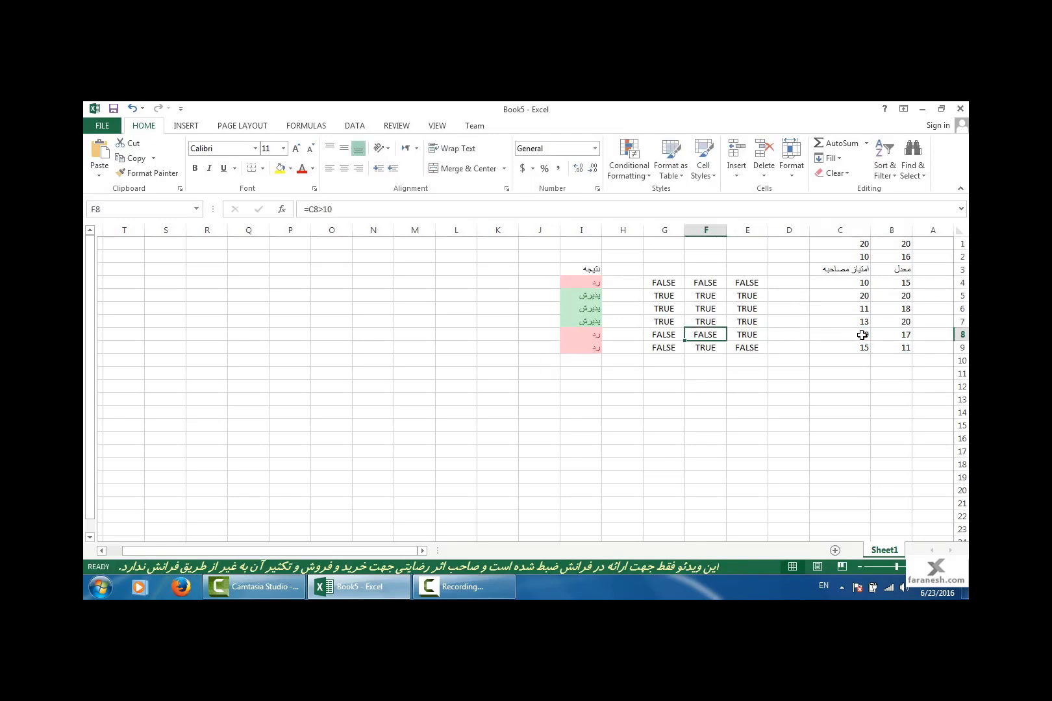
{"action": "left_click", "coordinate": [865, 334]}
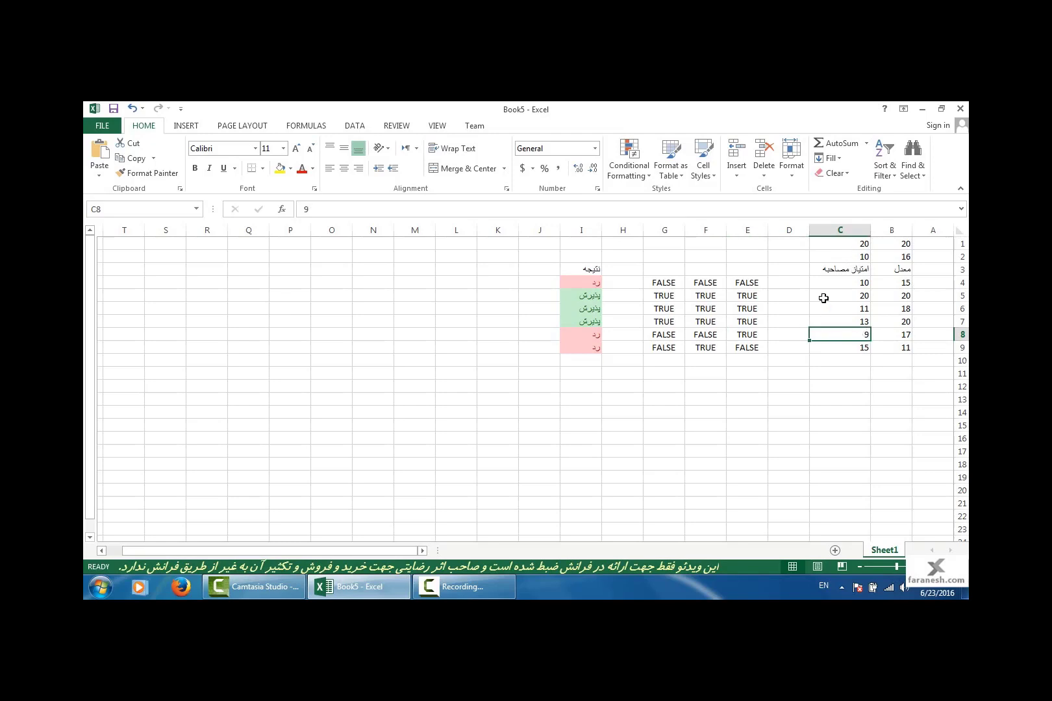
{"action": "left_click", "coordinate": [700, 336]}
{"action": "left_click", "coordinate": [583, 336]}
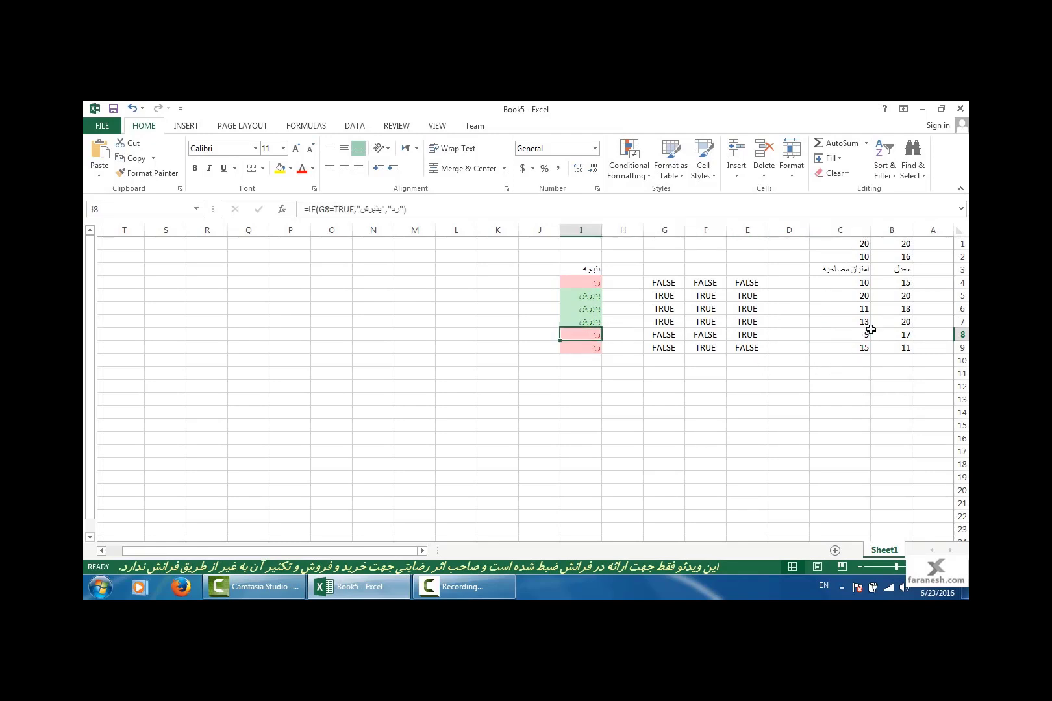
{"action": "left_click_drag", "start_coordinate": [896, 284], "coordinate": [578, 348]}
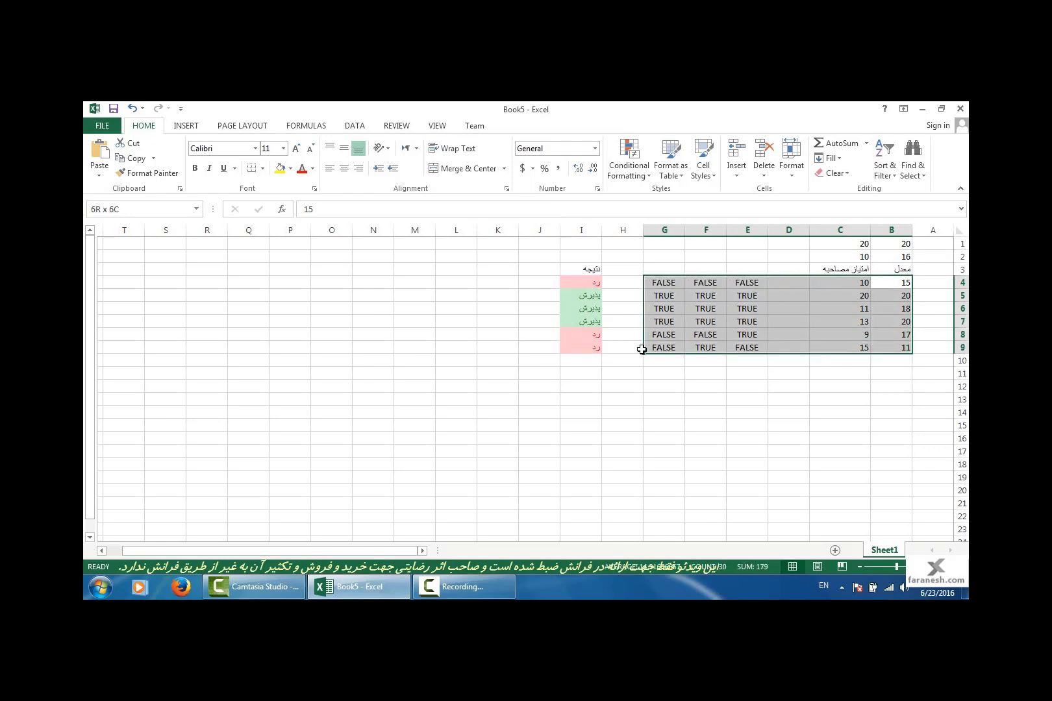
{"action": "left_click", "coordinate": [700, 335]}
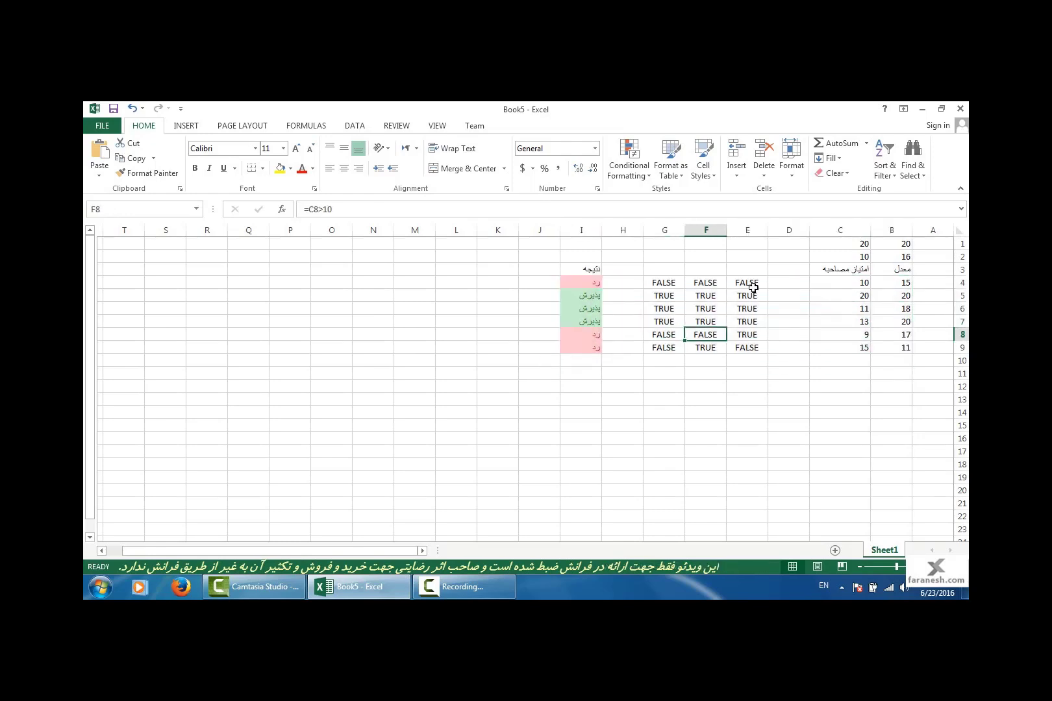
{"action": "left_click_drag", "start_coordinate": [747, 283], "coordinate": [707, 335]}
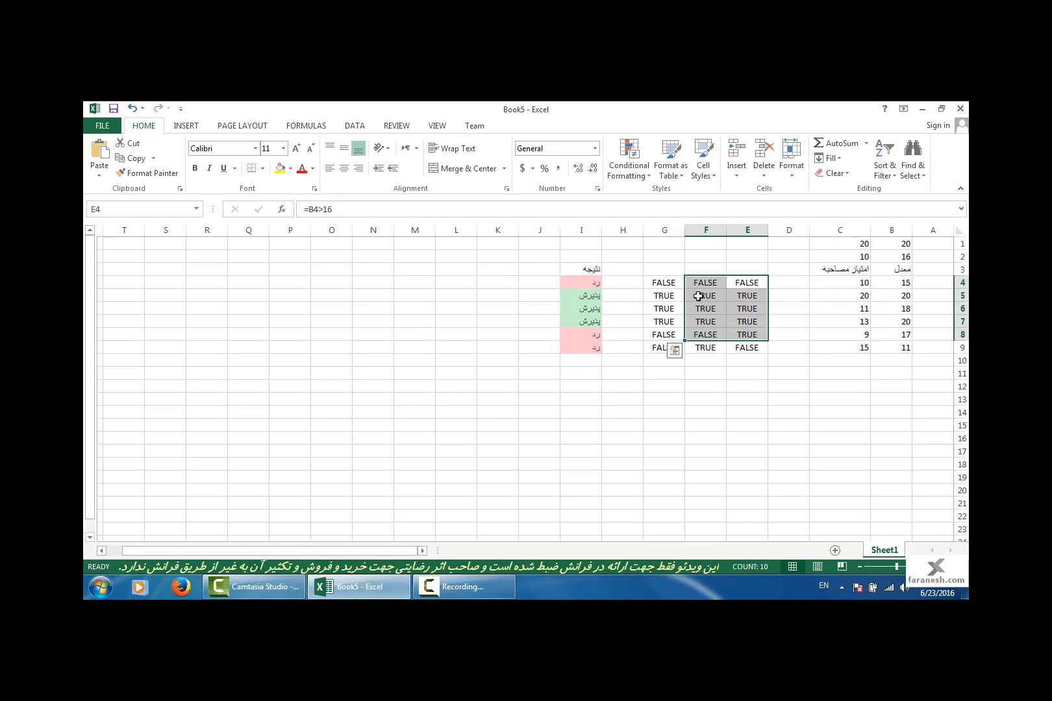
Step: Rewrite G4 as =AND(B4>16,C4>10) in place of the comparison flag references
{"action": "left_click", "coordinate": [736, 294]}
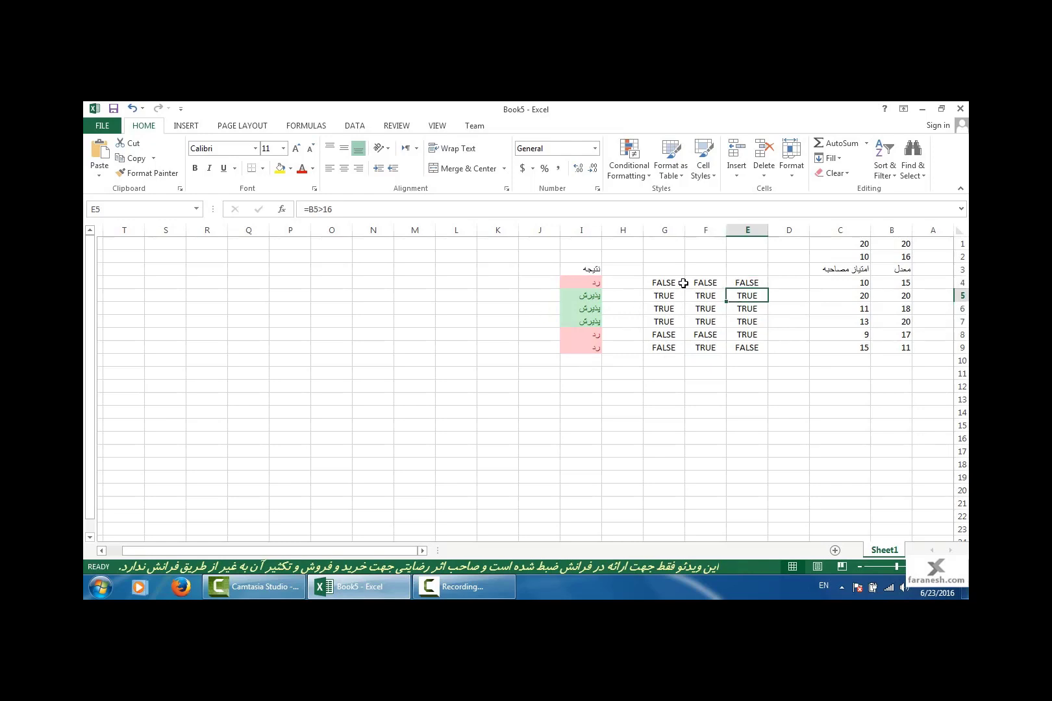
{"action": "left_click", "coordinate": [682, 283]}
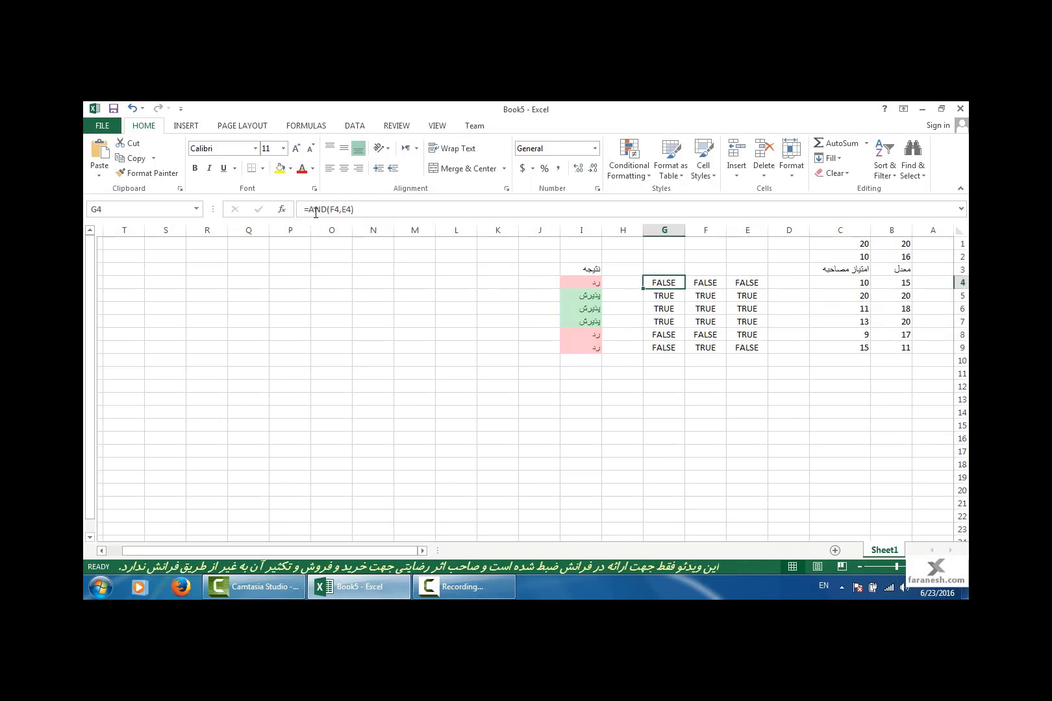
{"action": "left_click", "coordinate": [705, 282]}
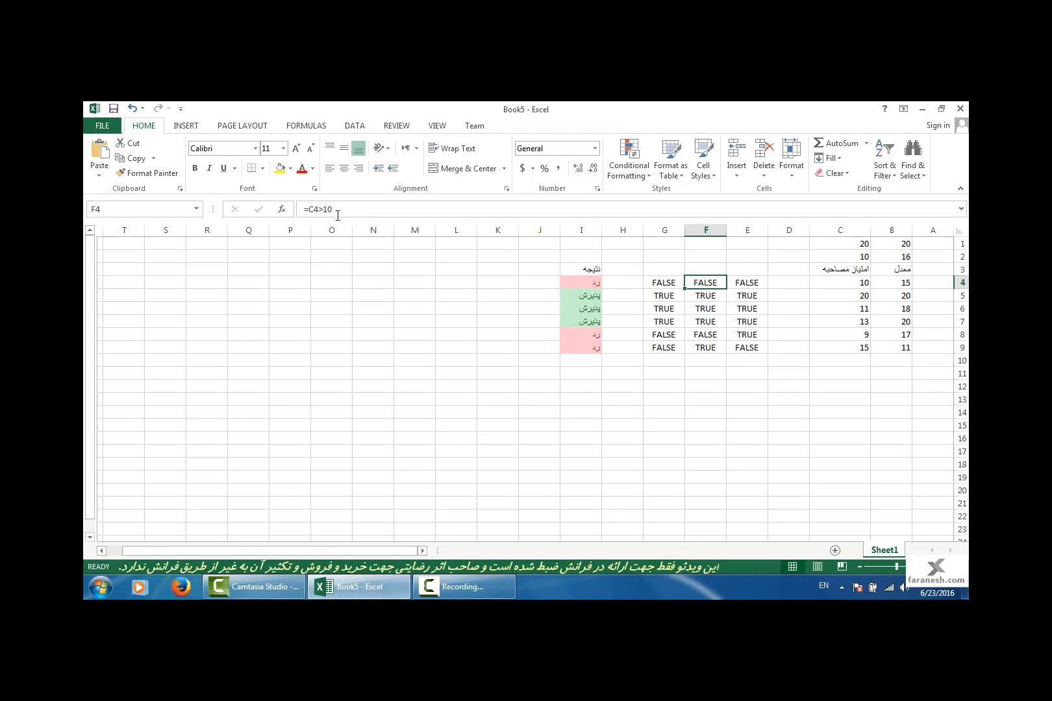
{"action": "left_click", "coordinate": [734, 283]}
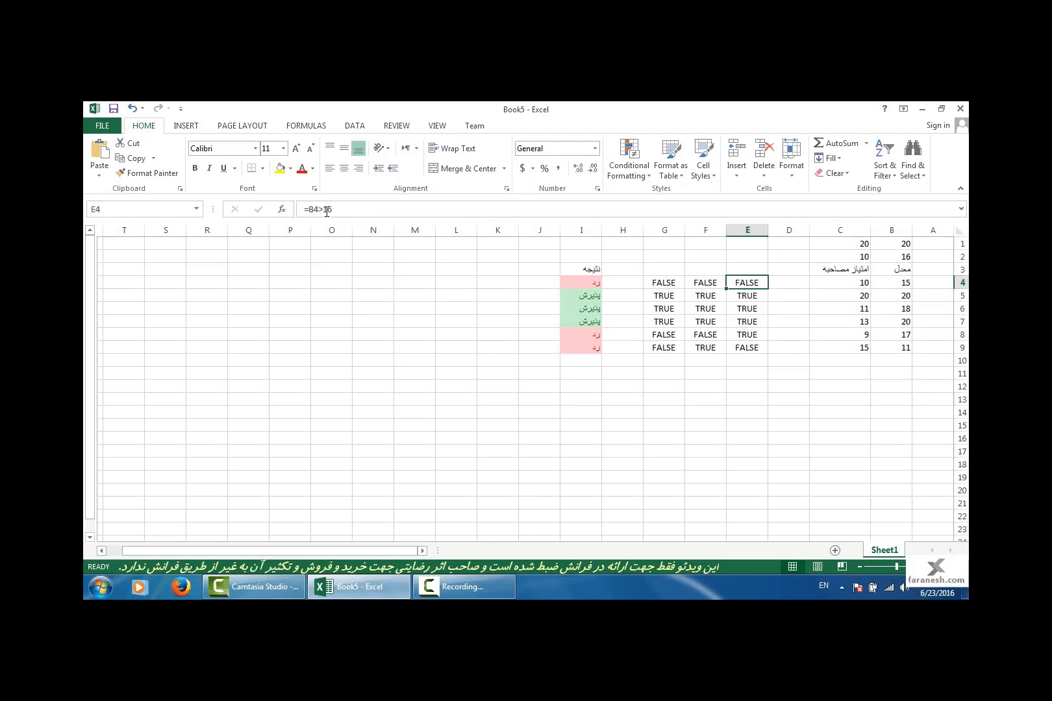
{"action": "left_click", "coordinate": [657, 282]}
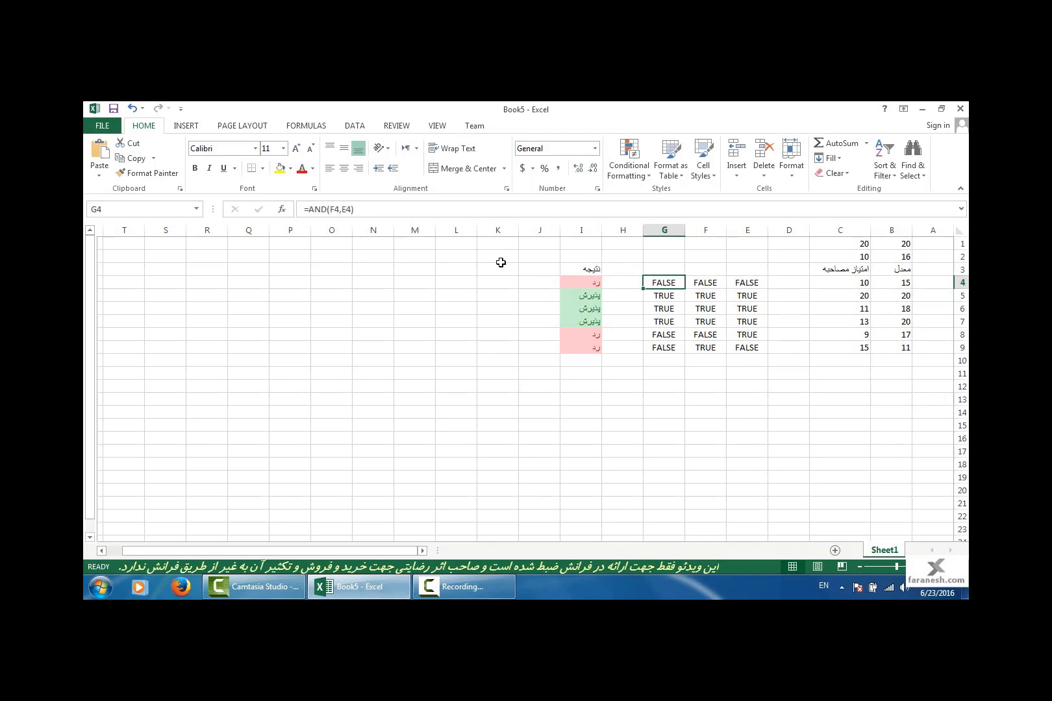
{"action": "left_click_drag", "start_coordinate": [354, 209], "coordinate": [329, 209]}
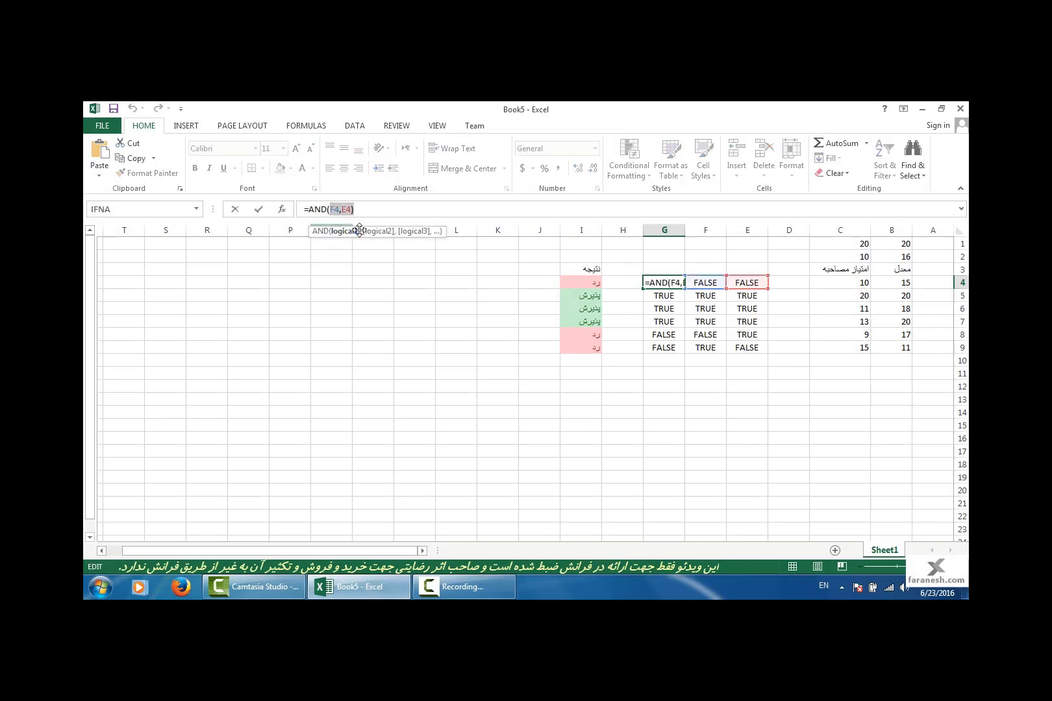
{"action": "key", "text": "BackSpace"}
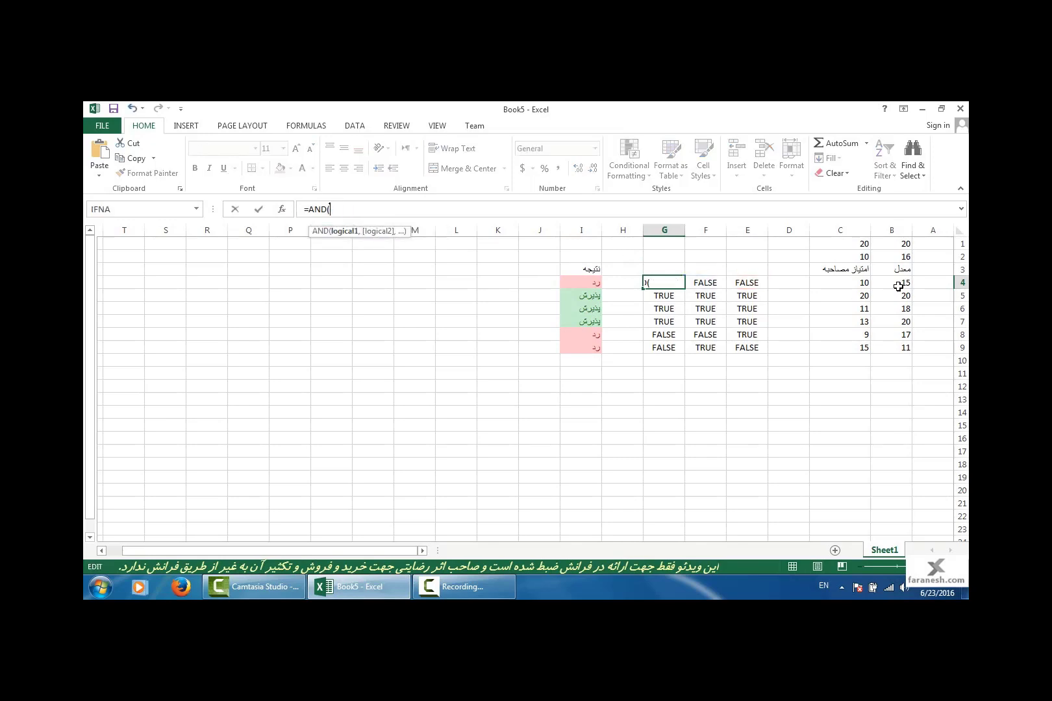
{"action": "left_click", "coordinate": [900, 283]}
{"action": "type", "text": ">16"}
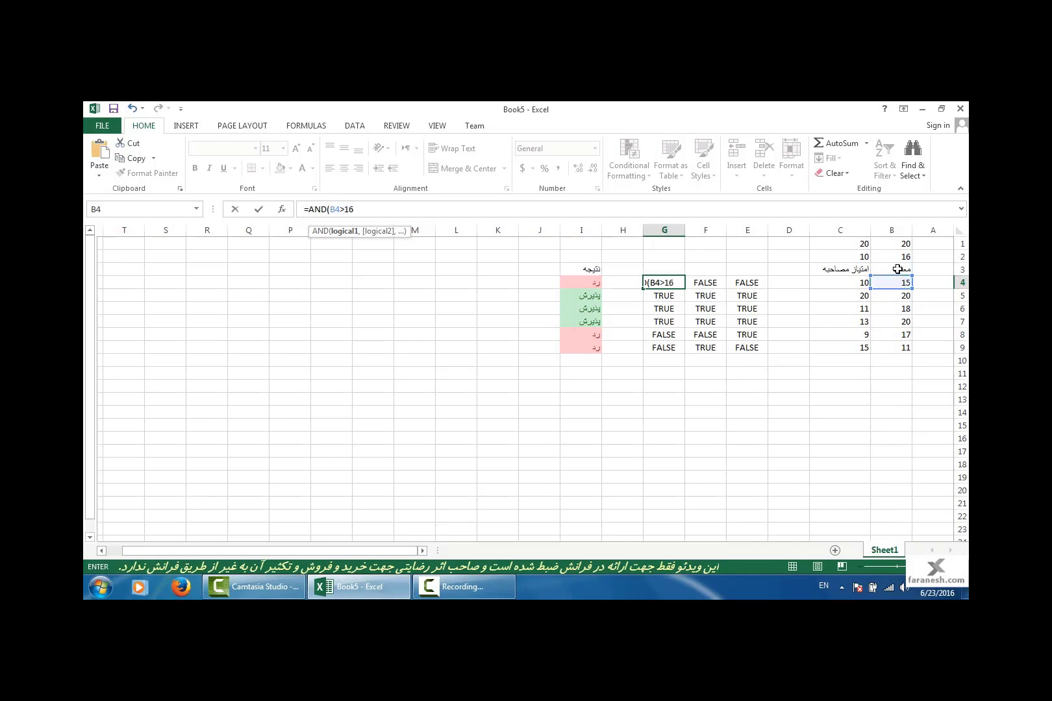
{"action": "type", "text": ","}
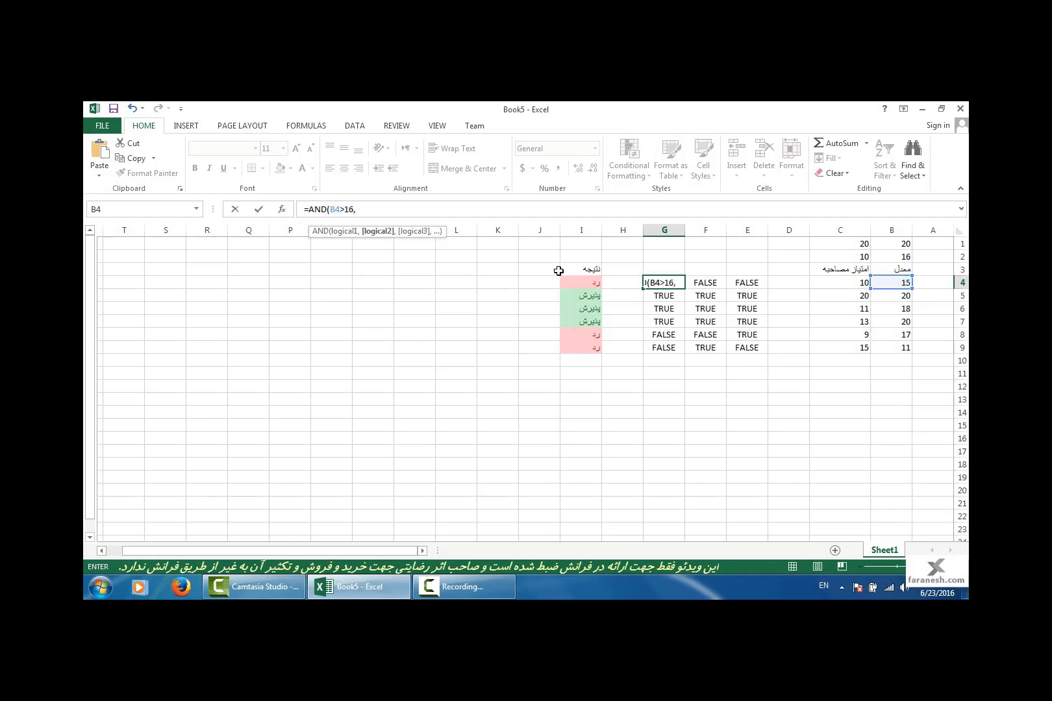
{"action": "left_click", "coordinate": [842, 288]}
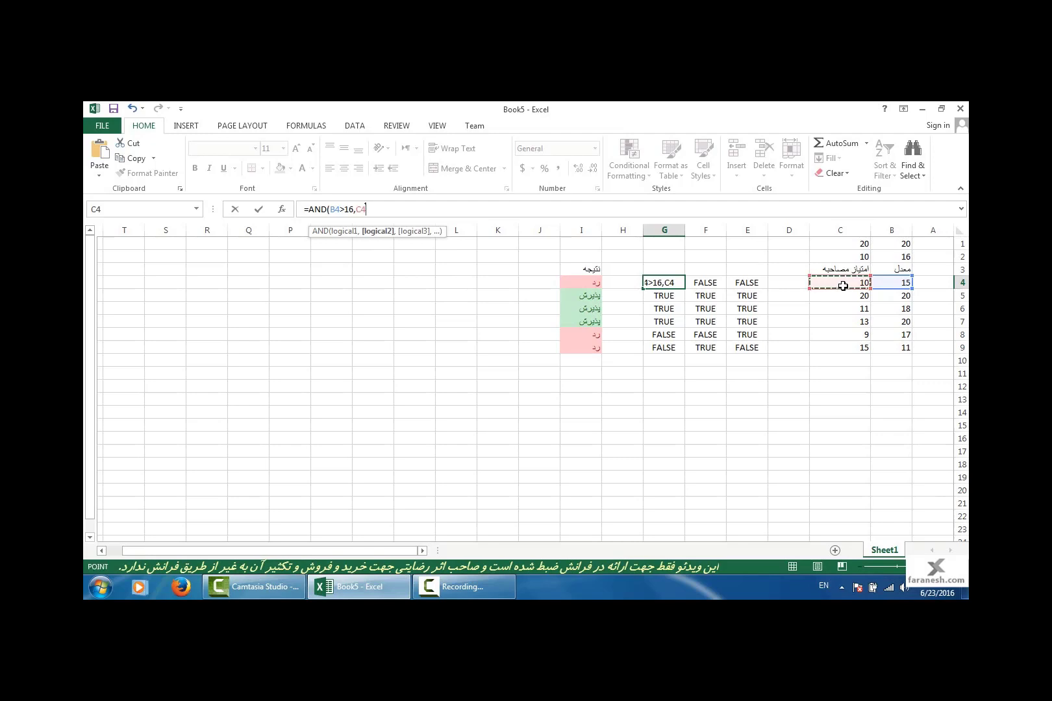
{"action": "type", "text": ">"}
{"action": "type", "text": "10"}
{"action": "key", "text": "Return"}
Step: Fill the AND formula down to G9 and delete the old comparison columns E:F
{"action": "left_click", "coordinate": [655, 285]}
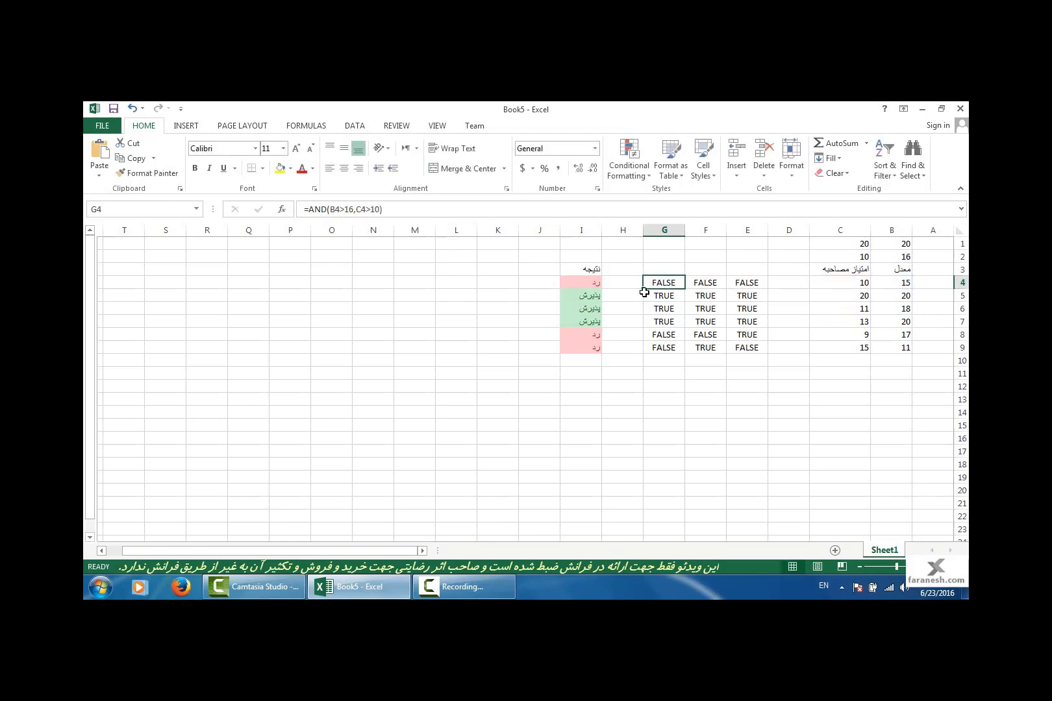
{"action": "left_click_drag", "start_coordinate": [642, 289], "coordinate": [643, 354]}
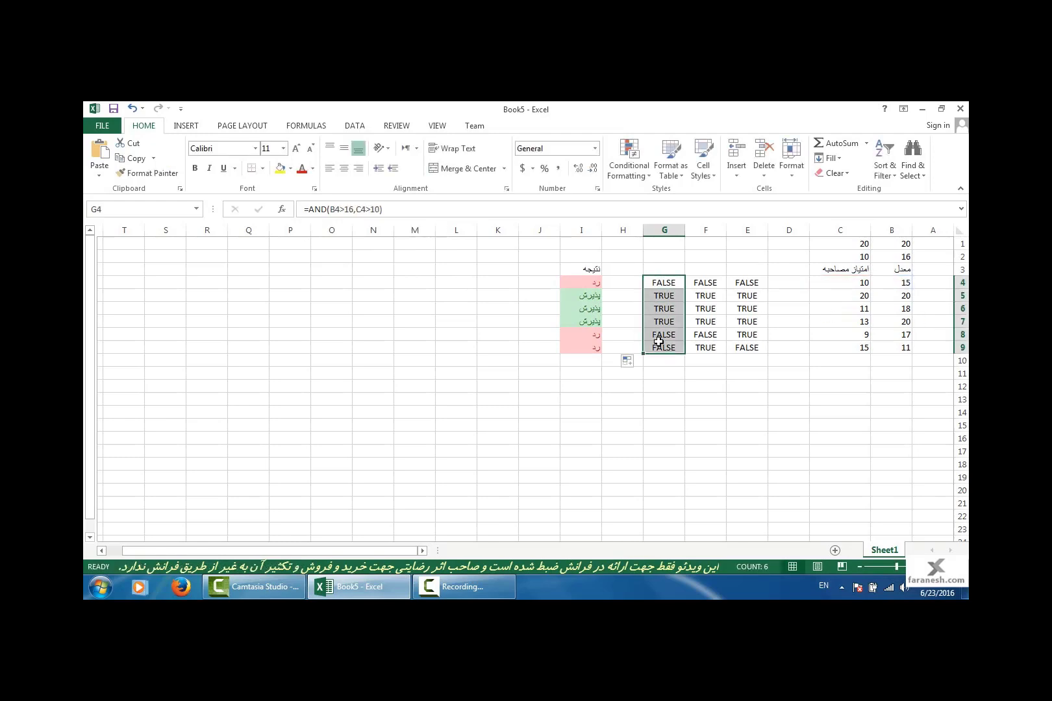
{"action": "left_click_drag", "start_coordinate": [697, 280], "coordinate": [744, 347]}
{"action": "left_click_drag", "start_coordinate": [747, 229], "coordinate": [687, 233]}
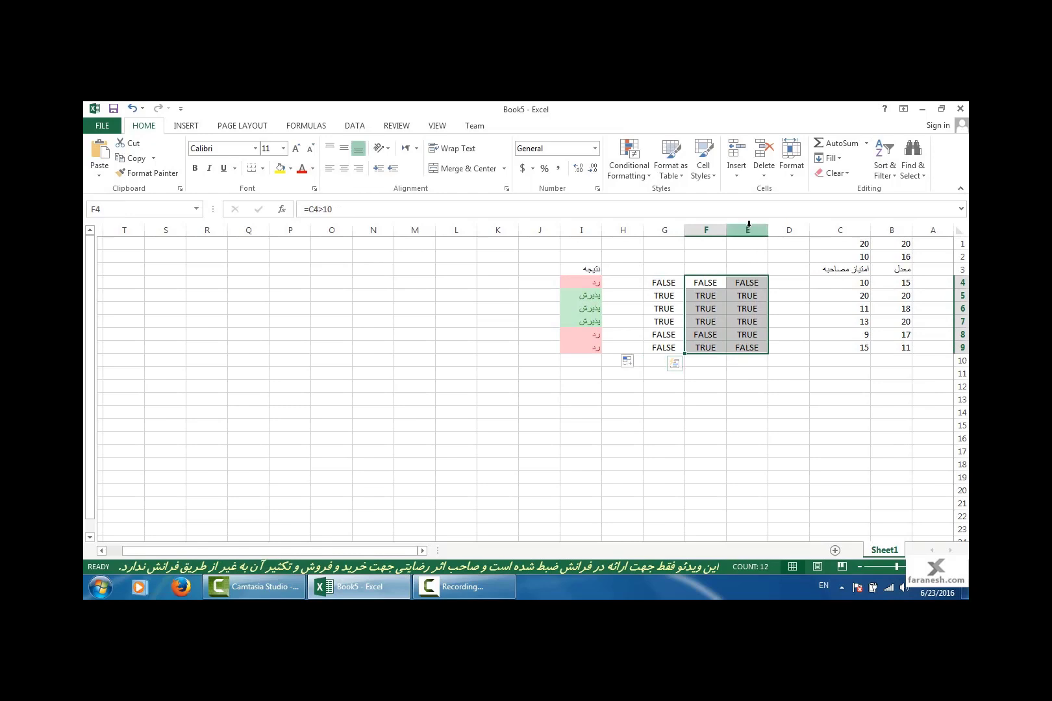
{"action": "right_click", "coordinate": [695, 230]}
{"action": "left_click", "coordinate": [739, 338]}
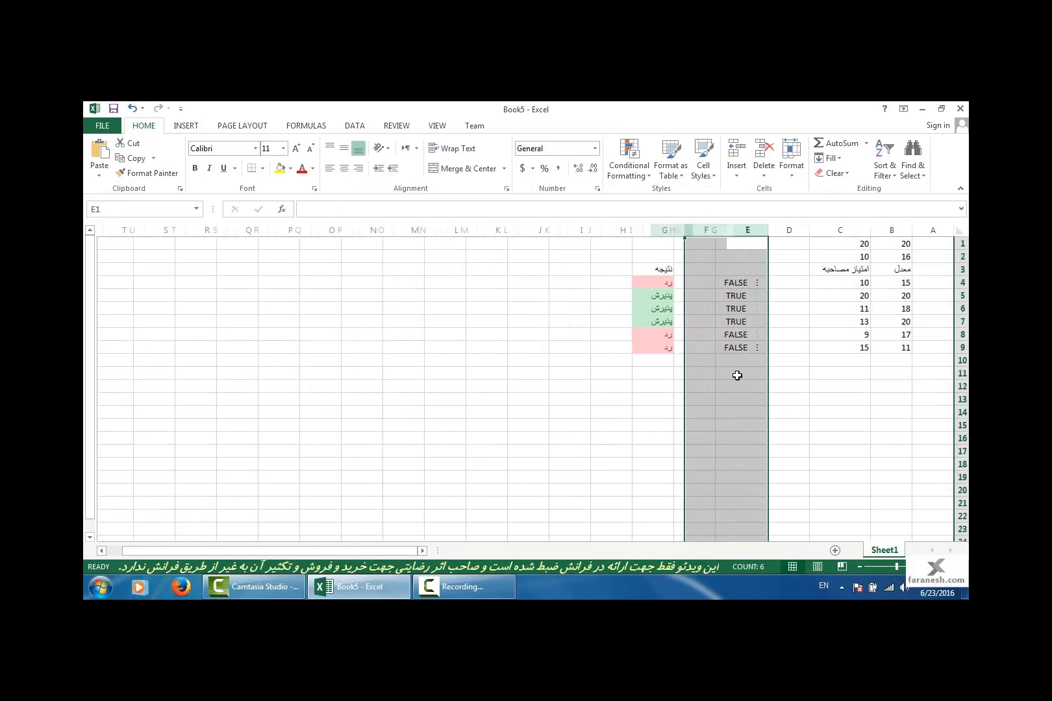
{"action": "left_click", "coordinate": [747, 391]}
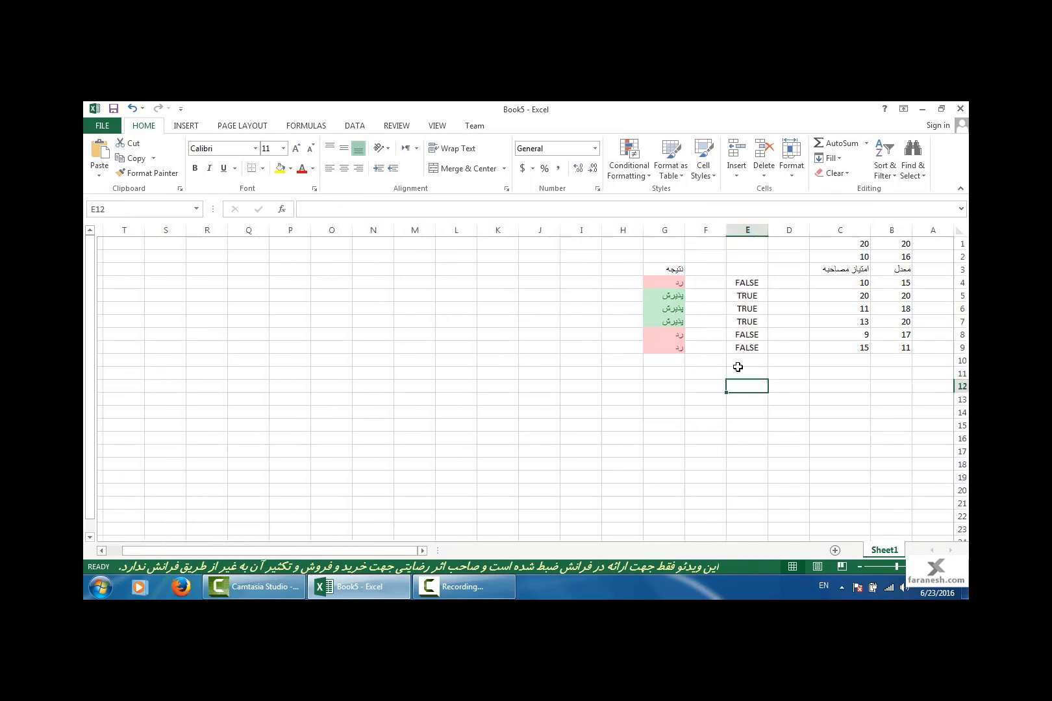
Step: Verify the AND formula now in column E for rows 4 through 7
{"action": "left_click", "coordinate": [747, 284]}
{"action": "left_click", "coordinate": [756, 309]}
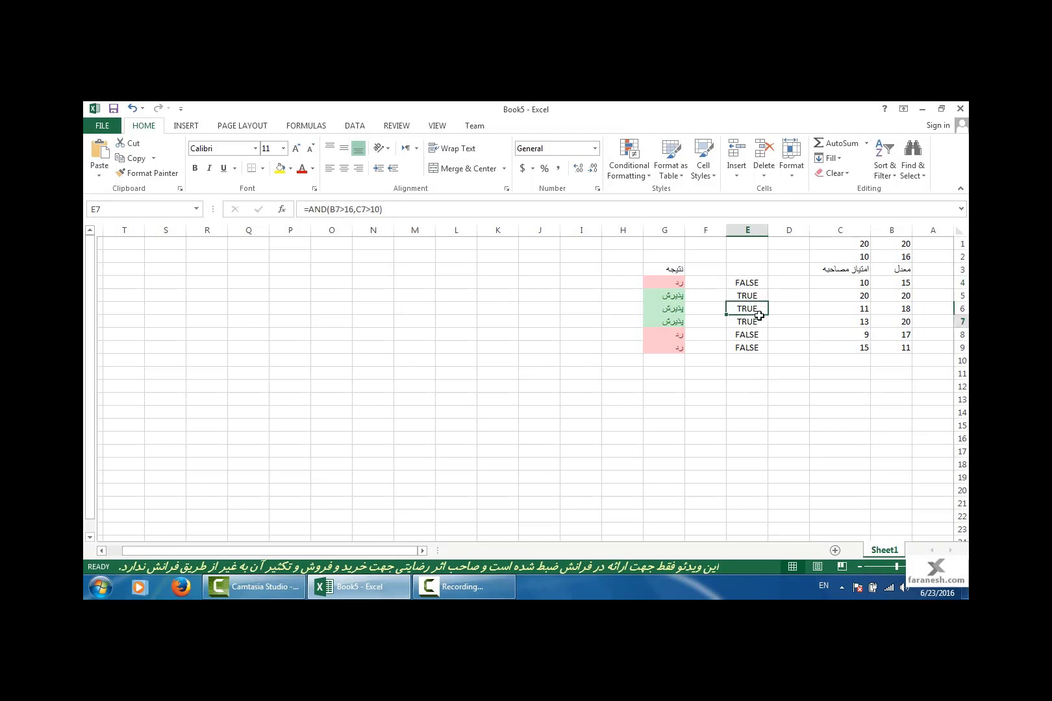
{"action": "left_click", "coordinate": [754, 320]}
Step: Copy the expression AND(B4>16,C4>10) from E4's formula without changing E4
{"action": "left_click", "coordinate": [668, 284]}
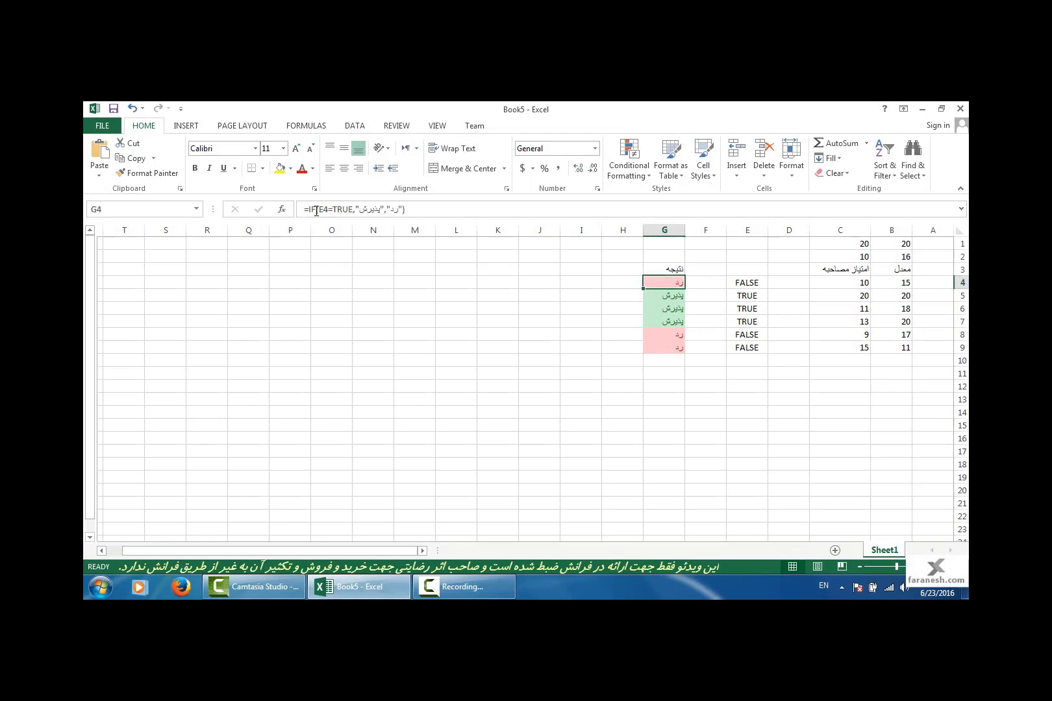
{"action": "left_click", "coordinate": [735, 285]}
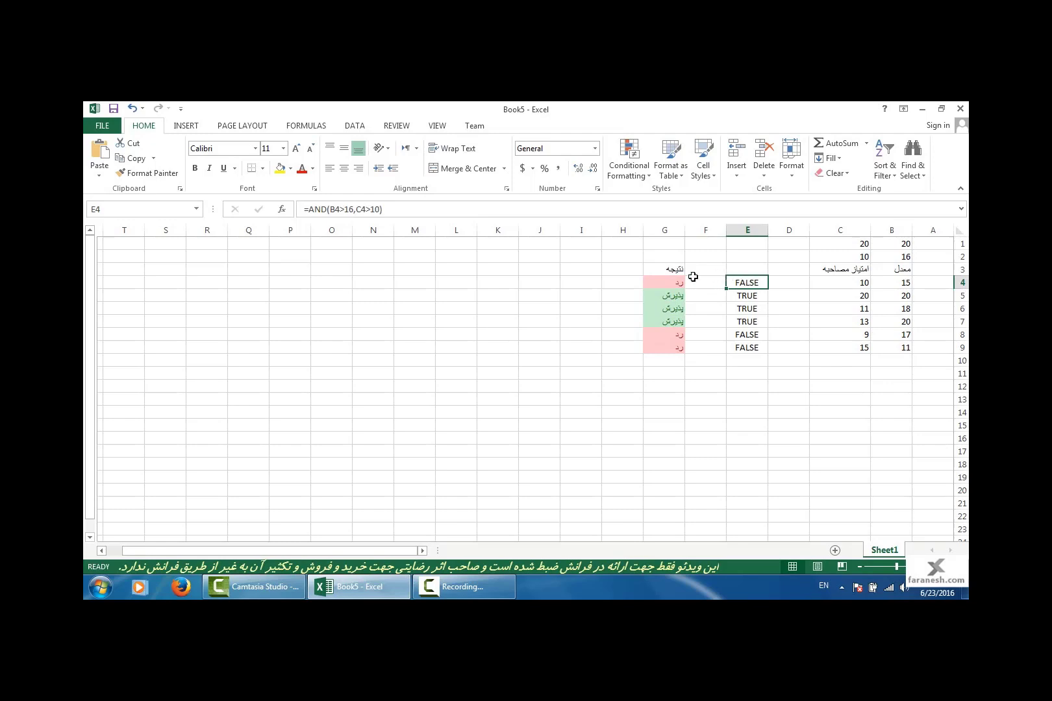
{"action": "left_click", "coordinate": [657, 280]}
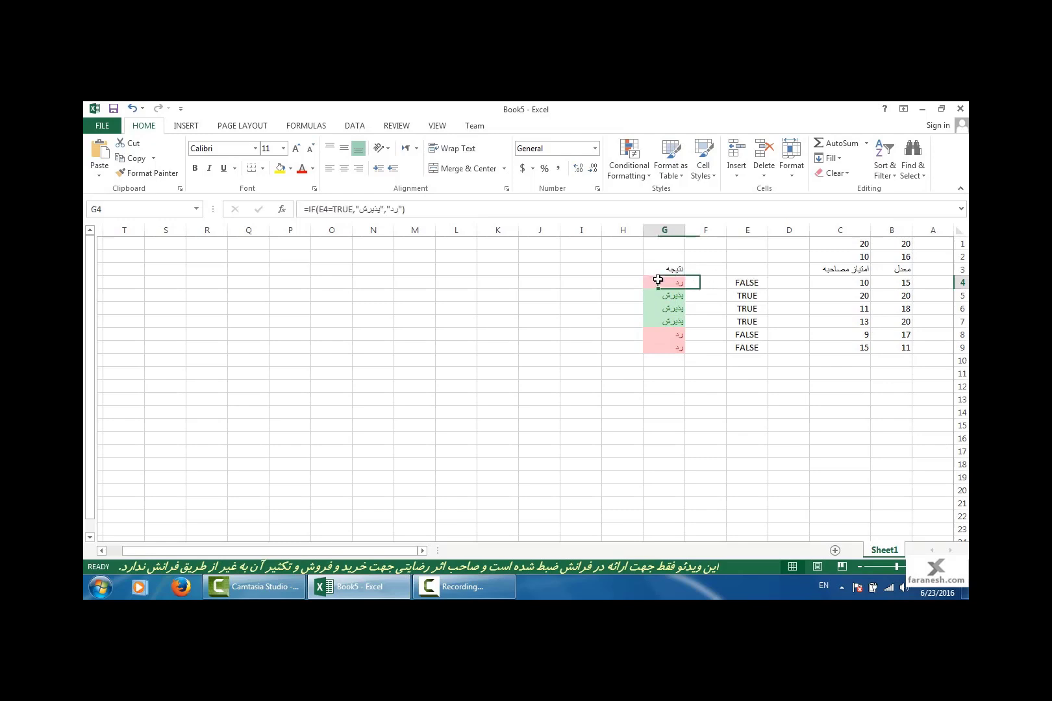
{"action": "left_click", "coordinate": [757, 283]}
{"action": "left_click_drag", "start_coordinate": [391, 207], "coordinate": [311, 214]}
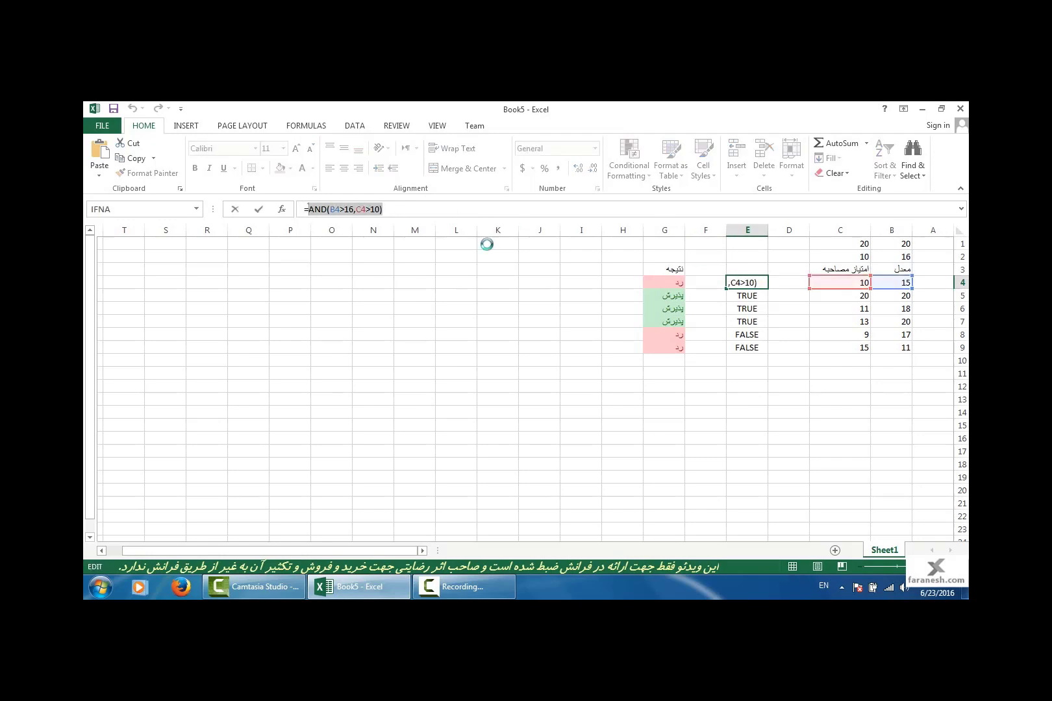
{"action": "right_click", "coordinate": [357, 209]}
{"action": "left_click", "coordinate": [384, 234]}
{"action": "key", "text": "Escape"}
Step: Replace the E4 reference in G4's IF formula with AND(B4>16,C4>10)
{"action": "left_click", "coordinate": [672, 284]}
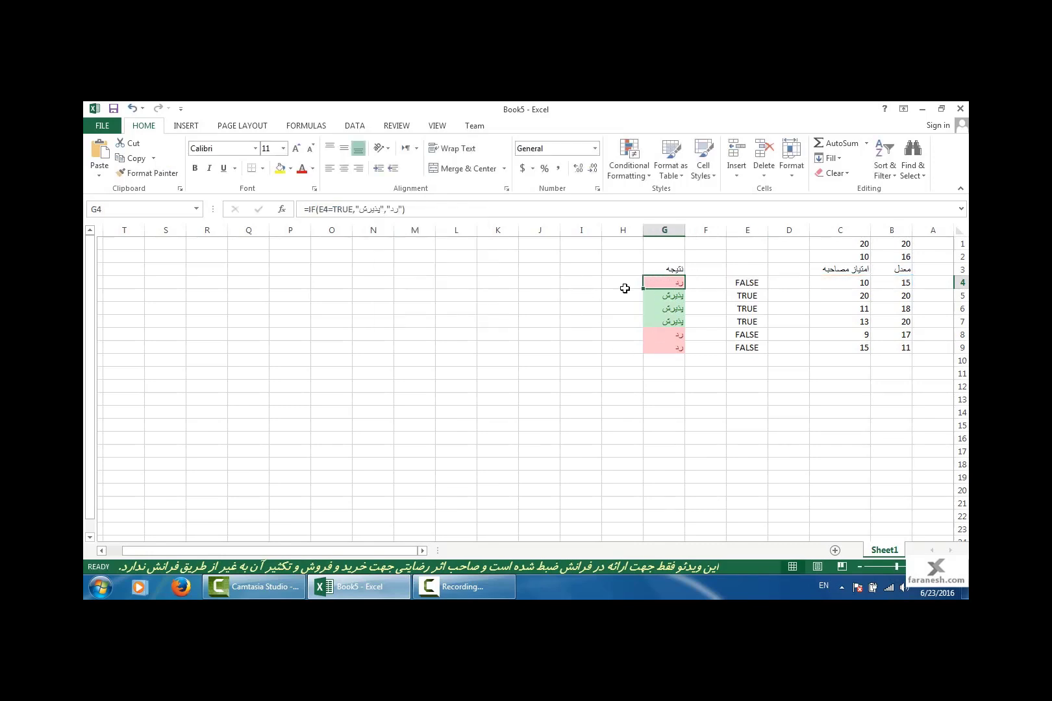
{"action": "left_click", "coordinate": [328, 209]}
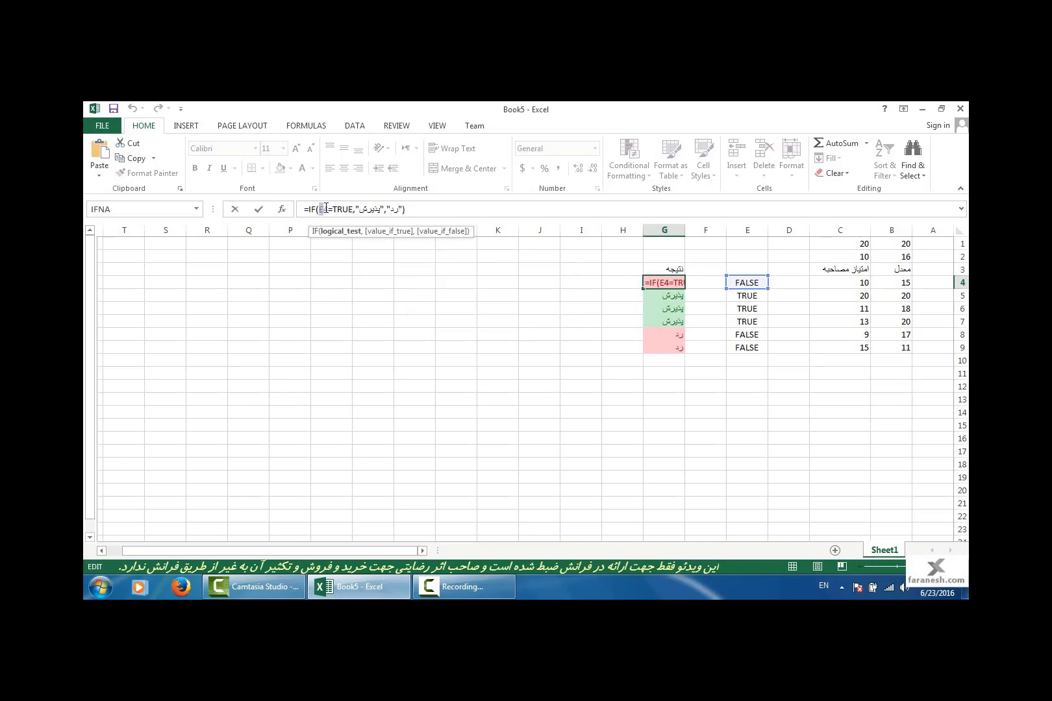
{"action": "right_click", "coordinate": [329, 209]}
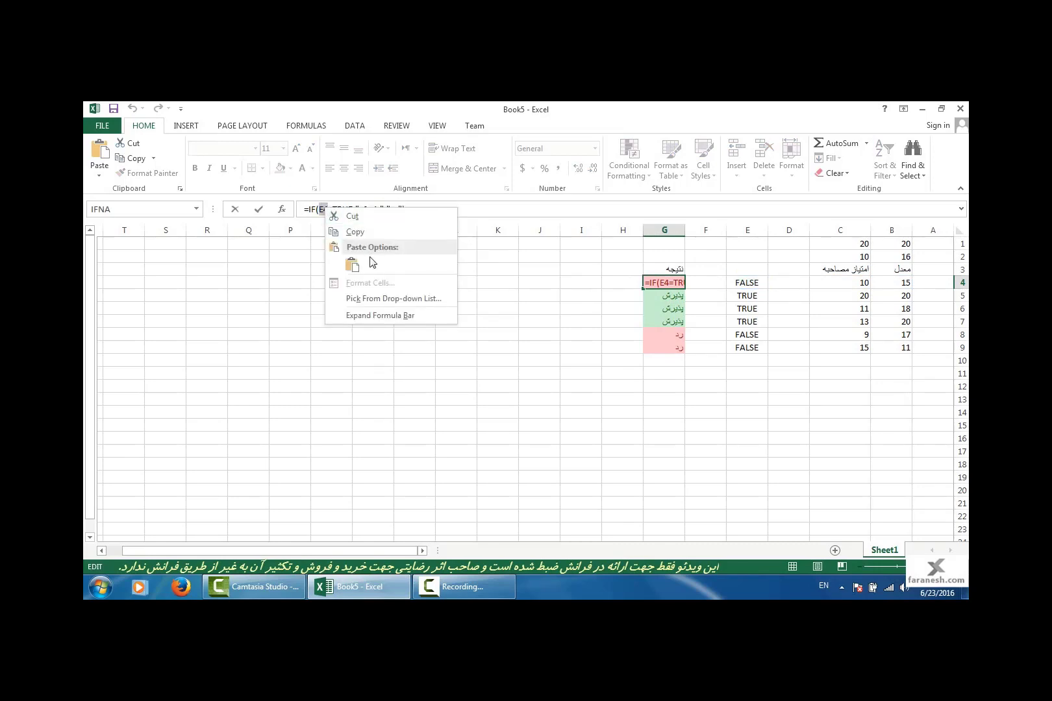
{"action": "left_click", "coordinate": [352, 266]}
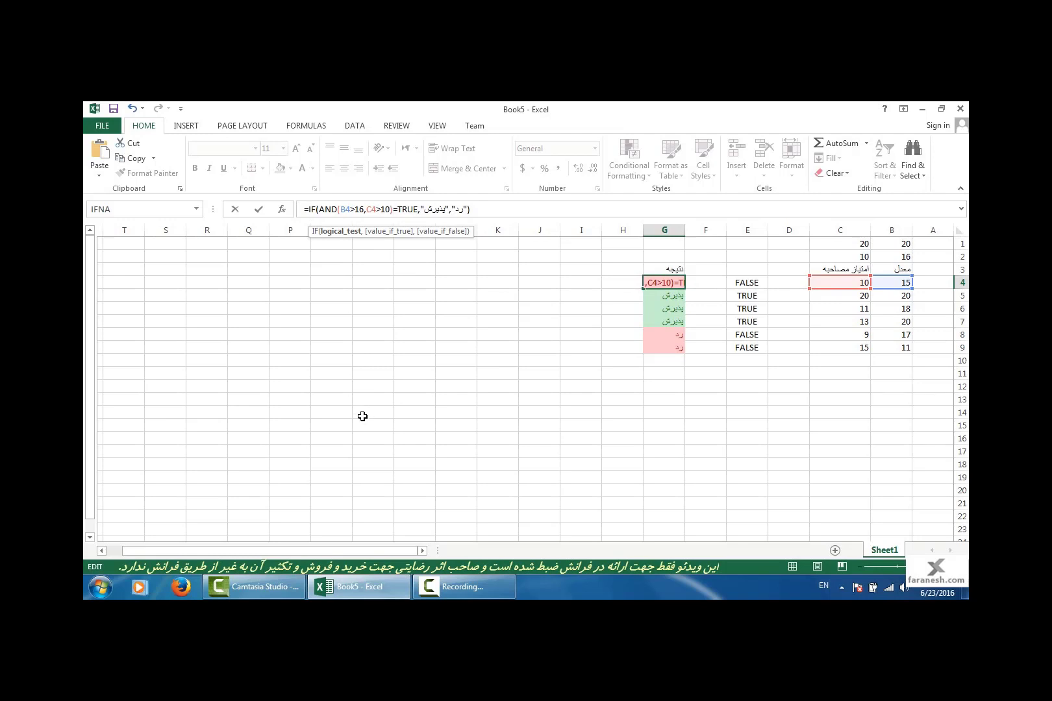
{"action": "key", "text": "Return"}
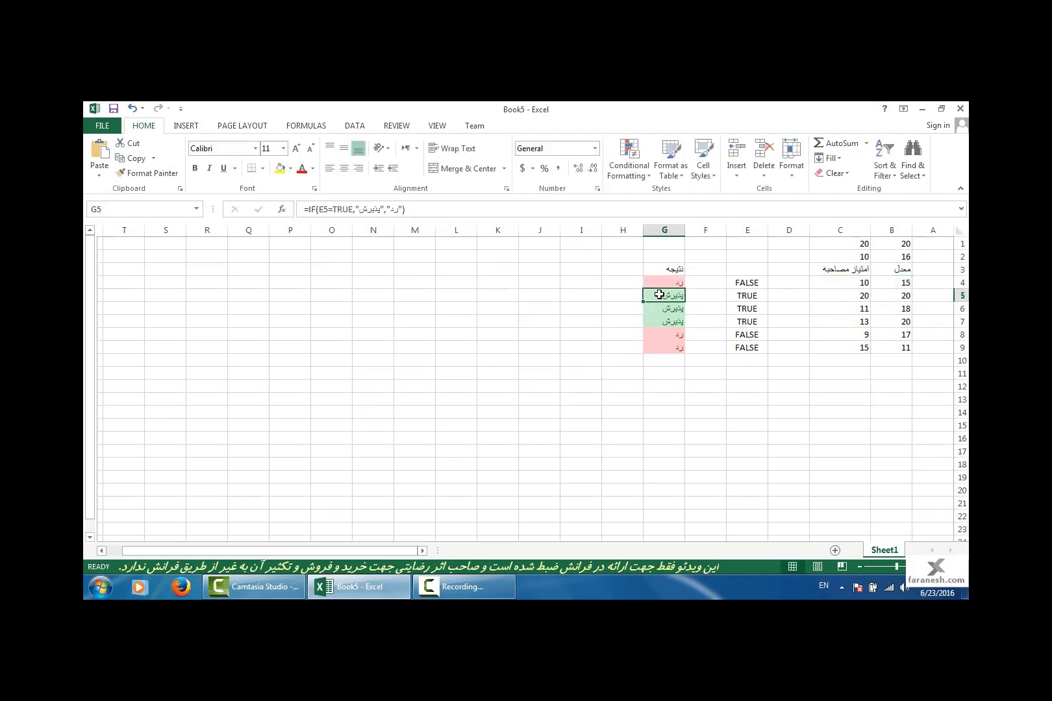
Step: Fill G4's nested IF(AND) formula down to G9 and check G8
{"action": "left_click", "coordinate": [660, 282]}
{"action": "left_click_drag", "start_coordinate": [659, 283], "coordinate": [660, 349]}
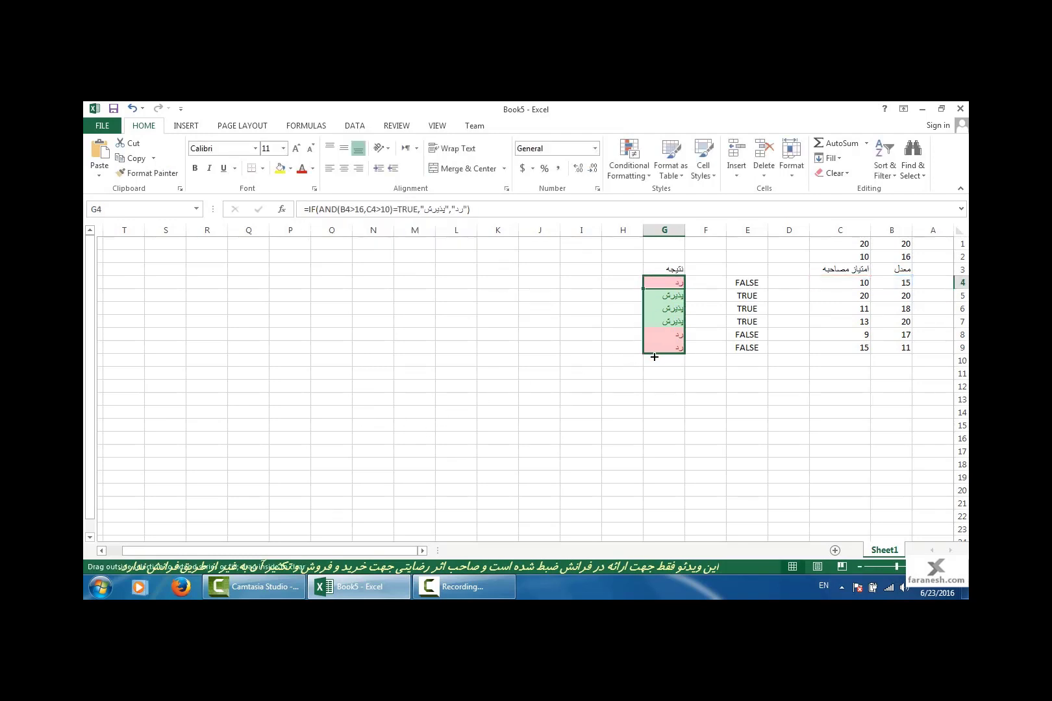
{"action": "left_click", "coordinate": [654, 337]}
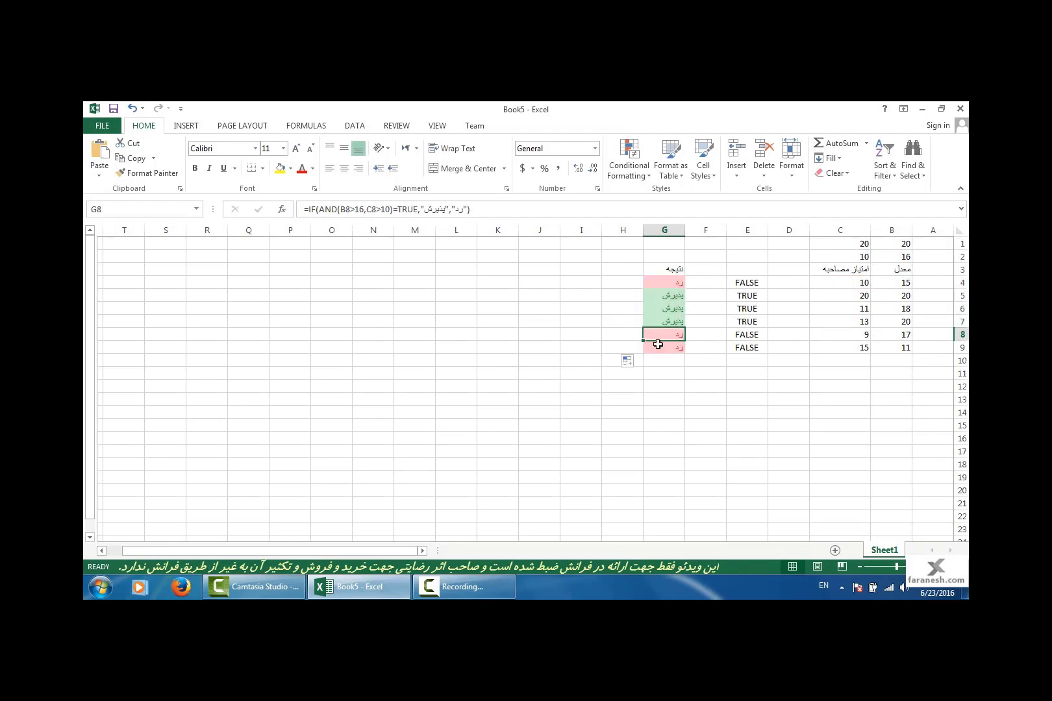
Step: Delete the AND flag column E and the empty column D, leaving results in column D
{"action": "left_click", "coordinate": [746, 230]}
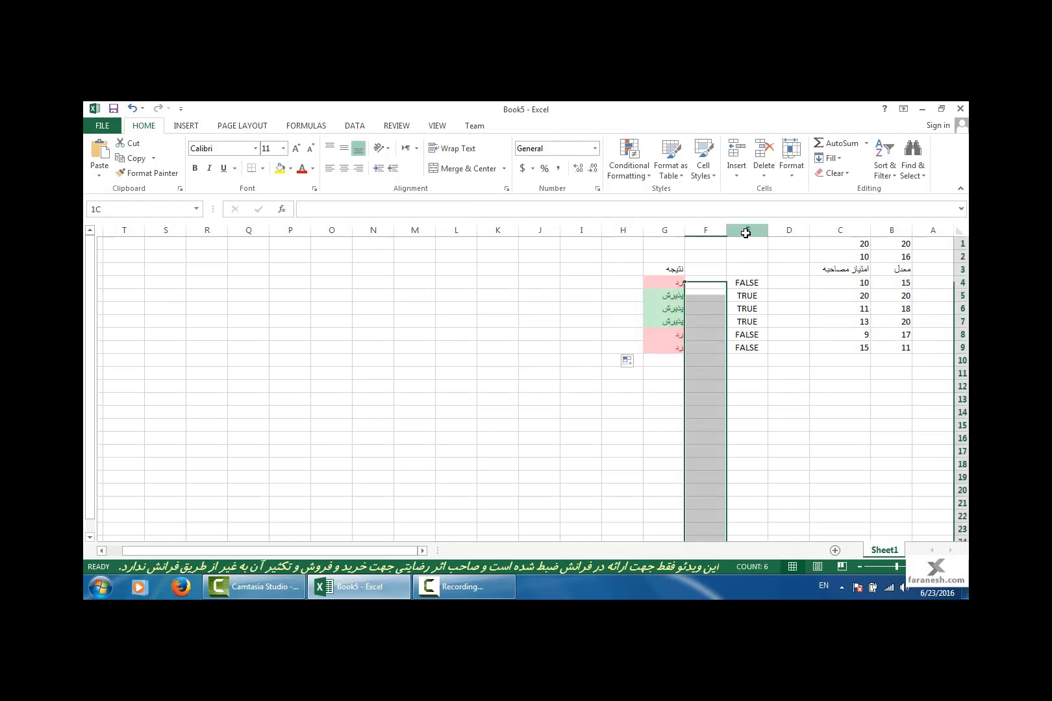
{"action": "right_click", "coordinate": [747, 232]}
{"action": "left_click", "coordinate": [782, 340]}
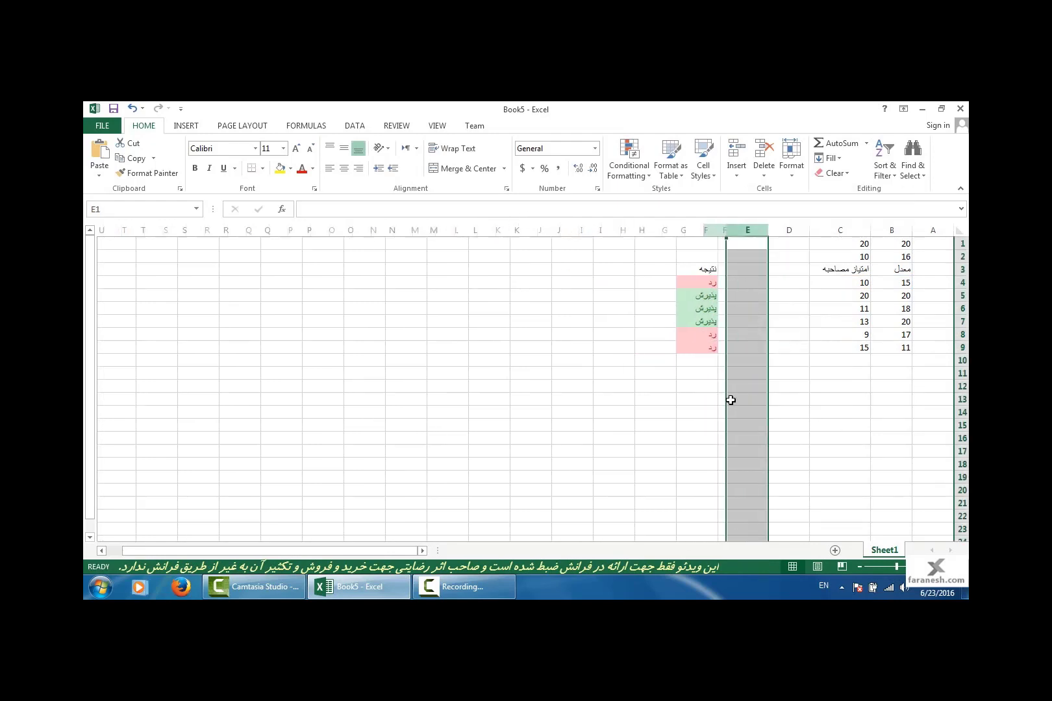
{"action": "left_click", "coordinate": [773, 229]}
{"action": "right_click", "coordinate": [770, 231]}
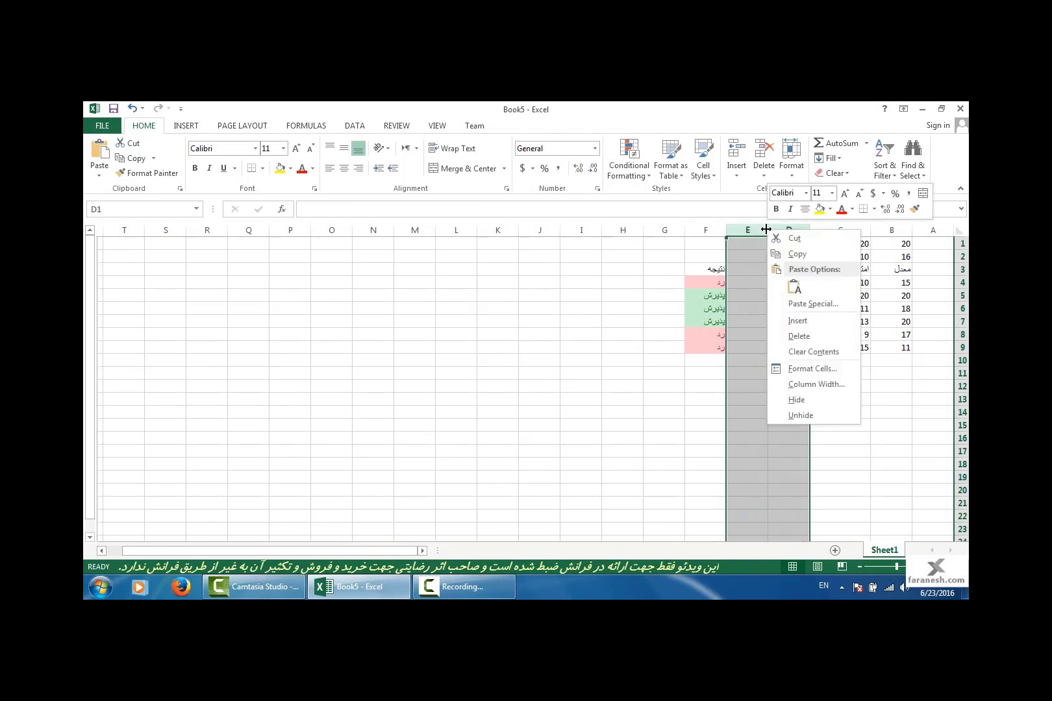
{"action": "left_click", "coordinate": [802, 337]}
{"action": "left_click", "coordinate": [819, 384]}
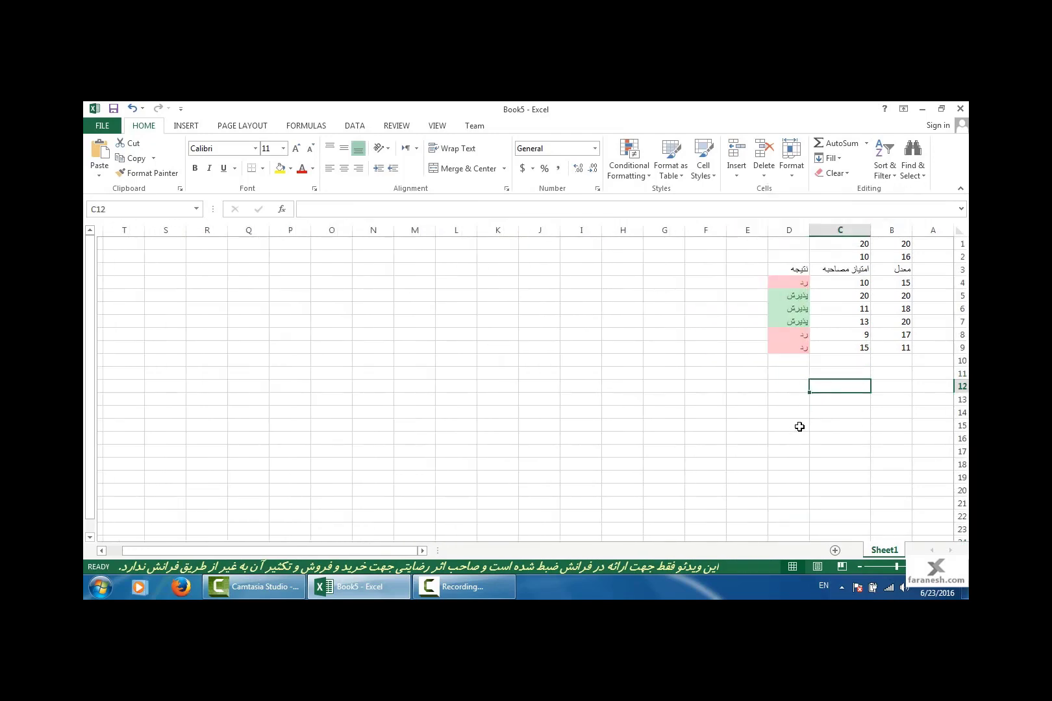
{"action": "left_click", "coordinate": [792, 286]}
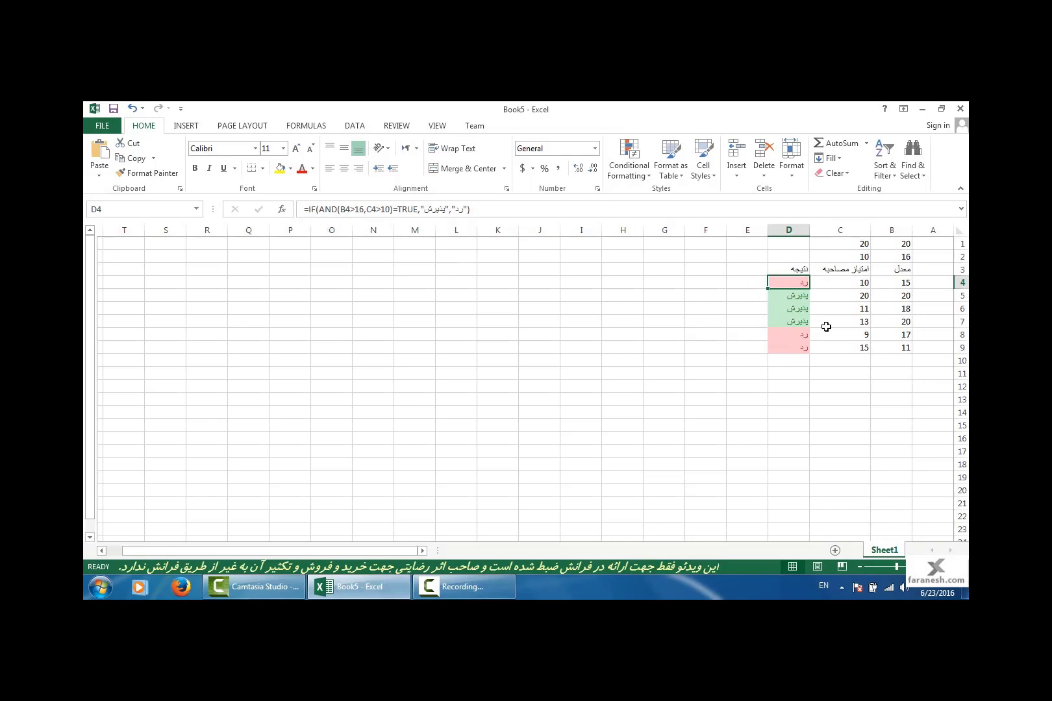
{"action": "left_click", "coordinate": [799, 308]}
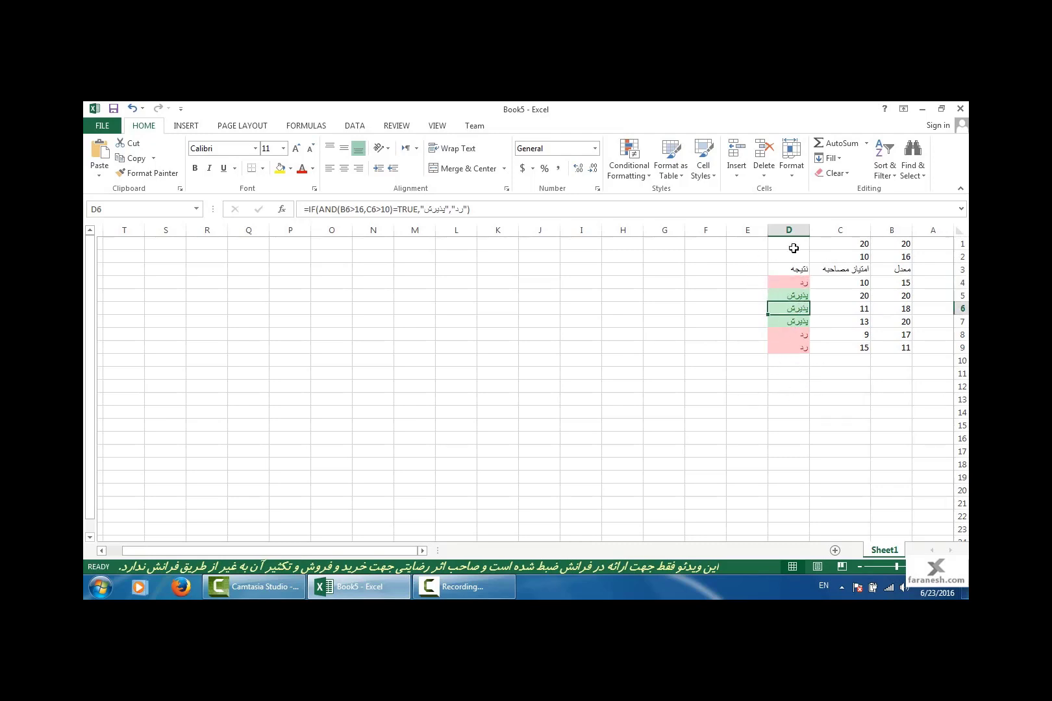
Step: Enter headers روز, شمسی, قمری and تعطیل across I3:L3
{"action": "left_click", "coordinate": [562, 252]}
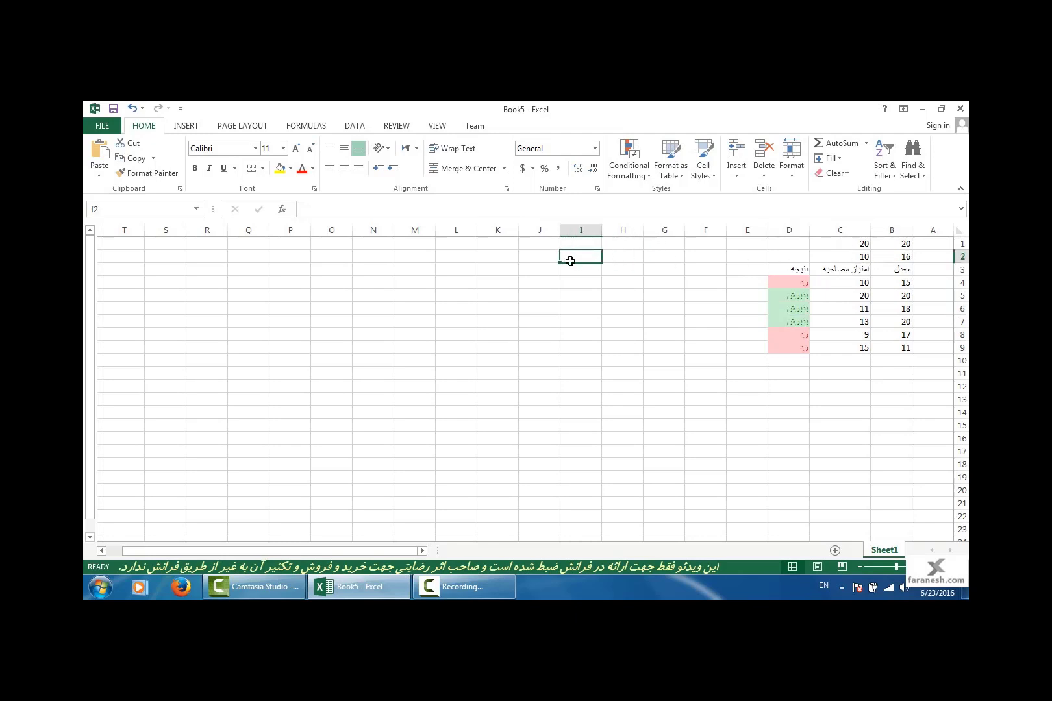
{"action": "left_click", "coordinate": [582, 270]}
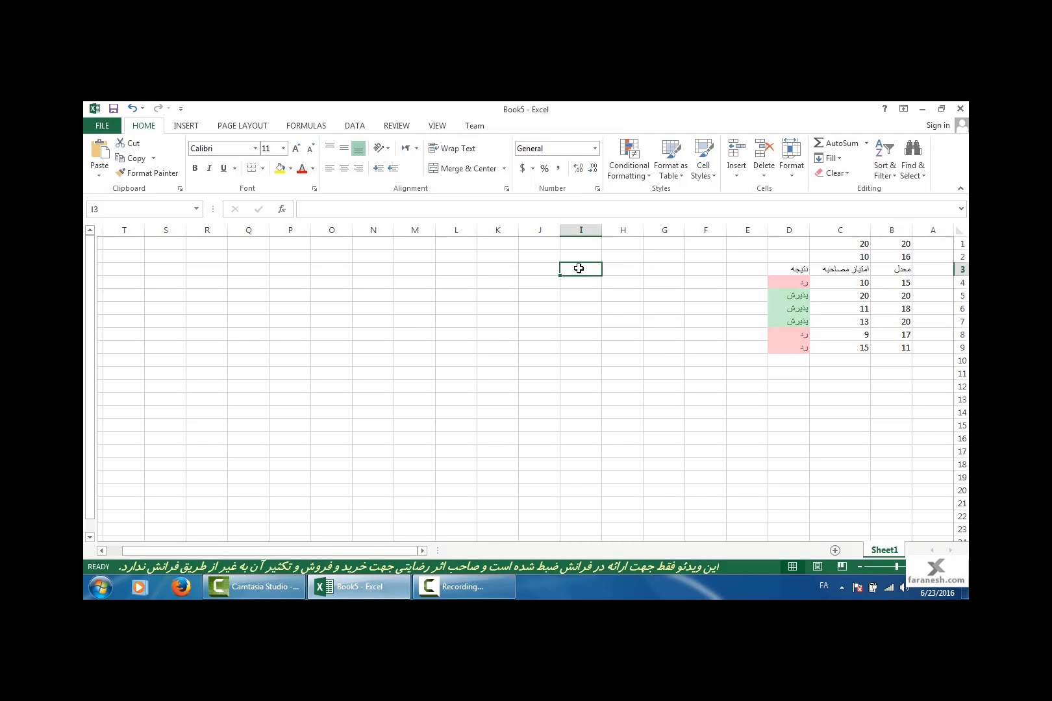
{"action": "type", "text": "روز"}
{"action": "key", "text": "Tab"}
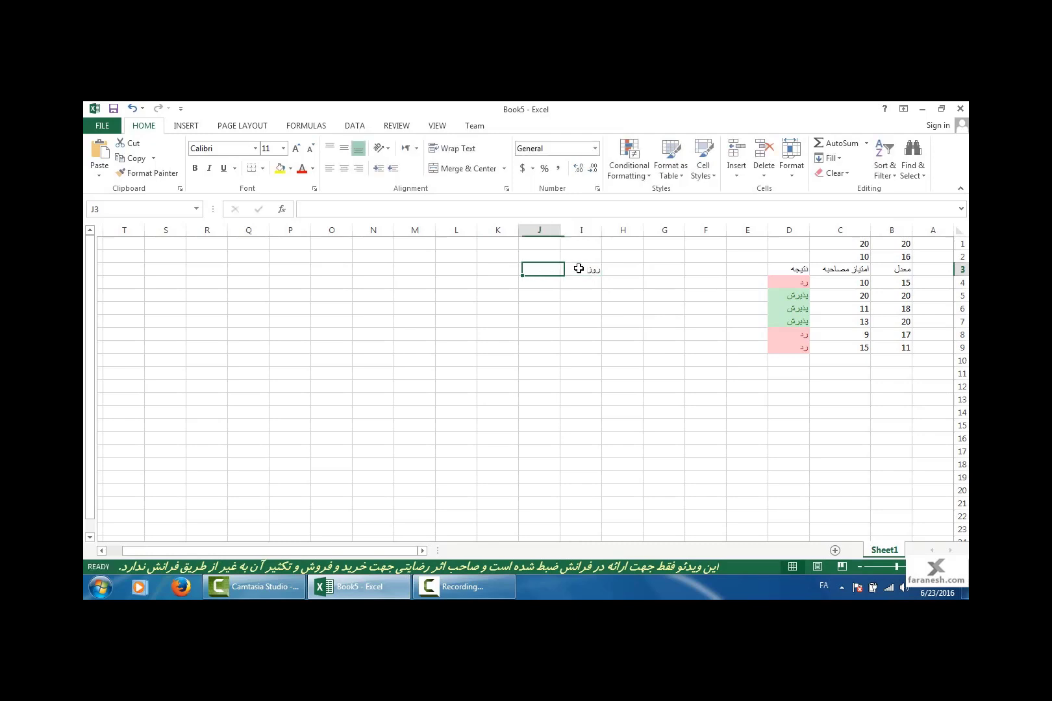
{"action": "type", "text": "تمسی"}
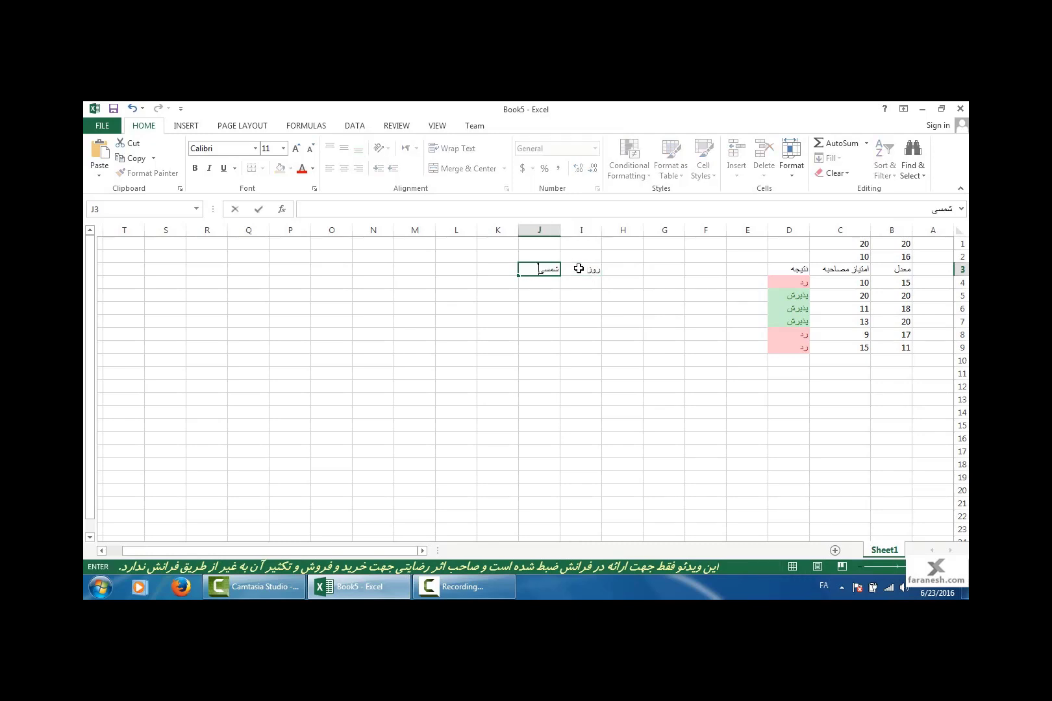
{"action": "key", "text": "Tab"}
{"action": "type", "text": "قمر"}
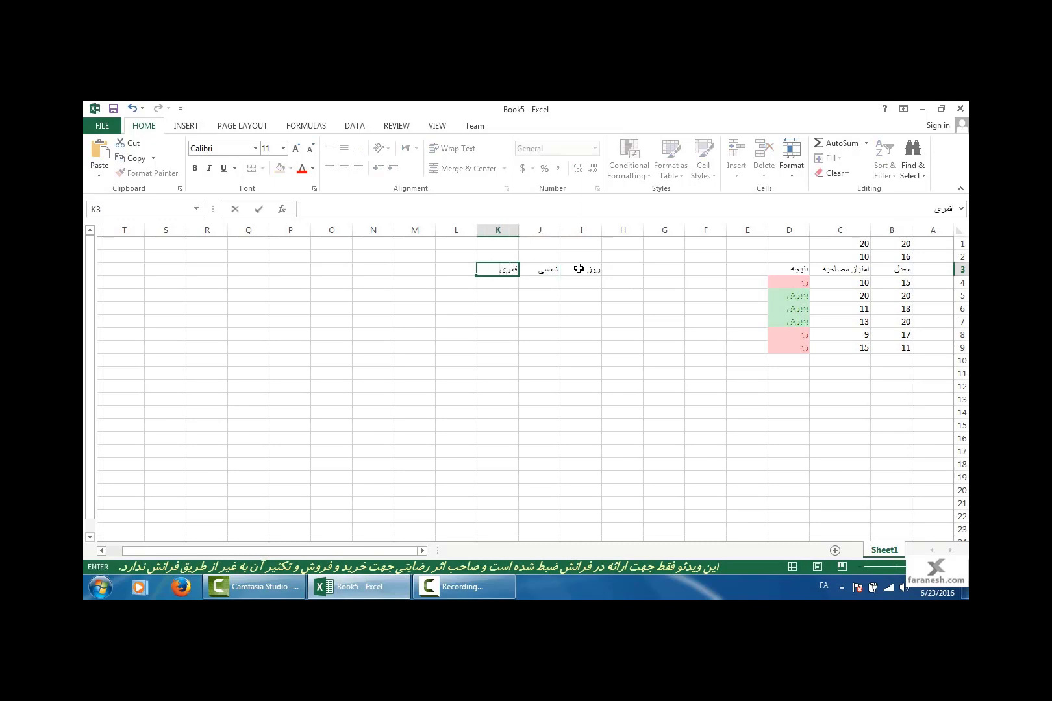
{"action": "key", "text": "Tab"}
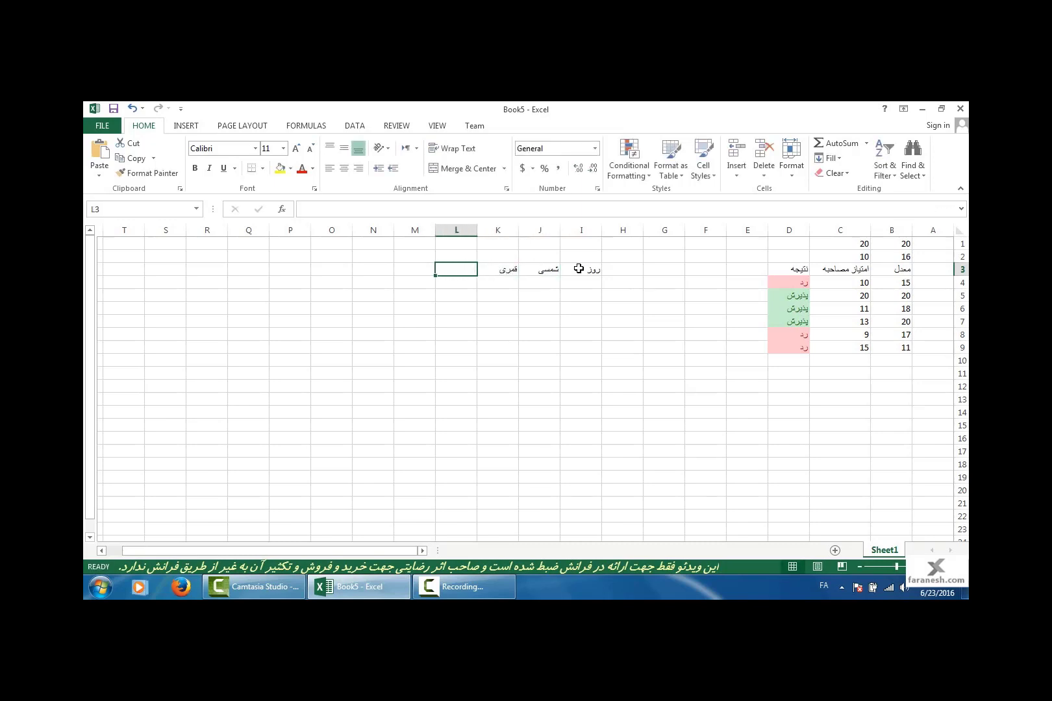
{"action": "type", "text": "تعطیل"}
{"action": "key", "text": "Return"}
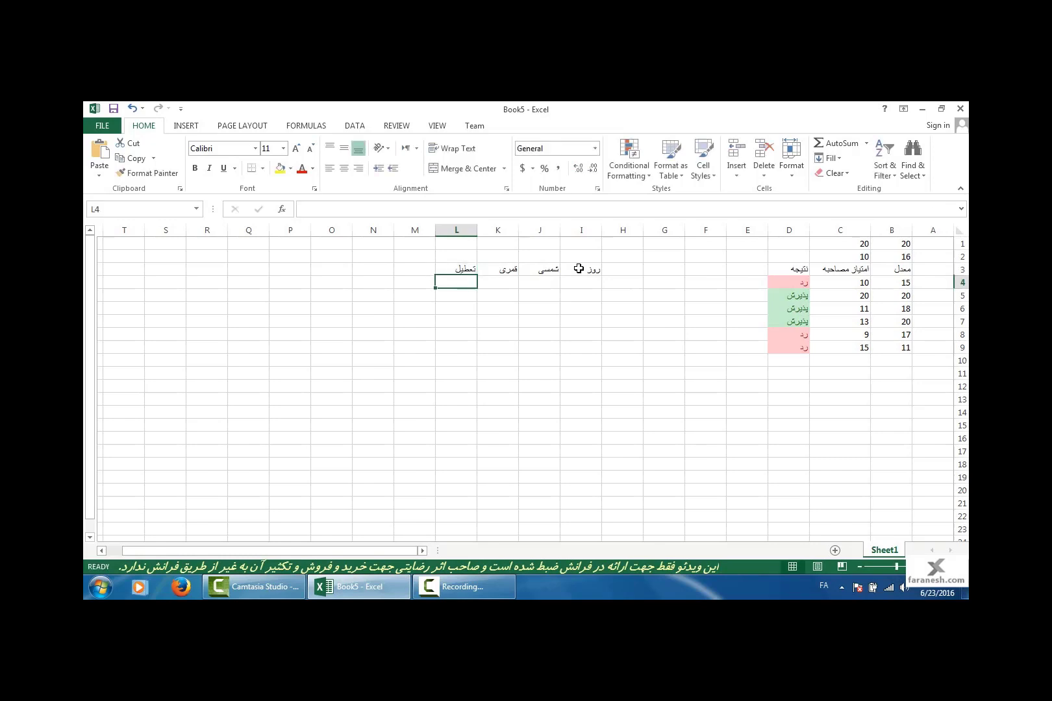
Step: Enter day numbers 1 and 2 in I4 and I5
{"action": "key", "text": "Right"}
{"action": "key", "text": "Right"}
{"action": "key", "text": "Right"}
{"action": "key", "text": "Right"}
{"action": "key", "text": "Left"}
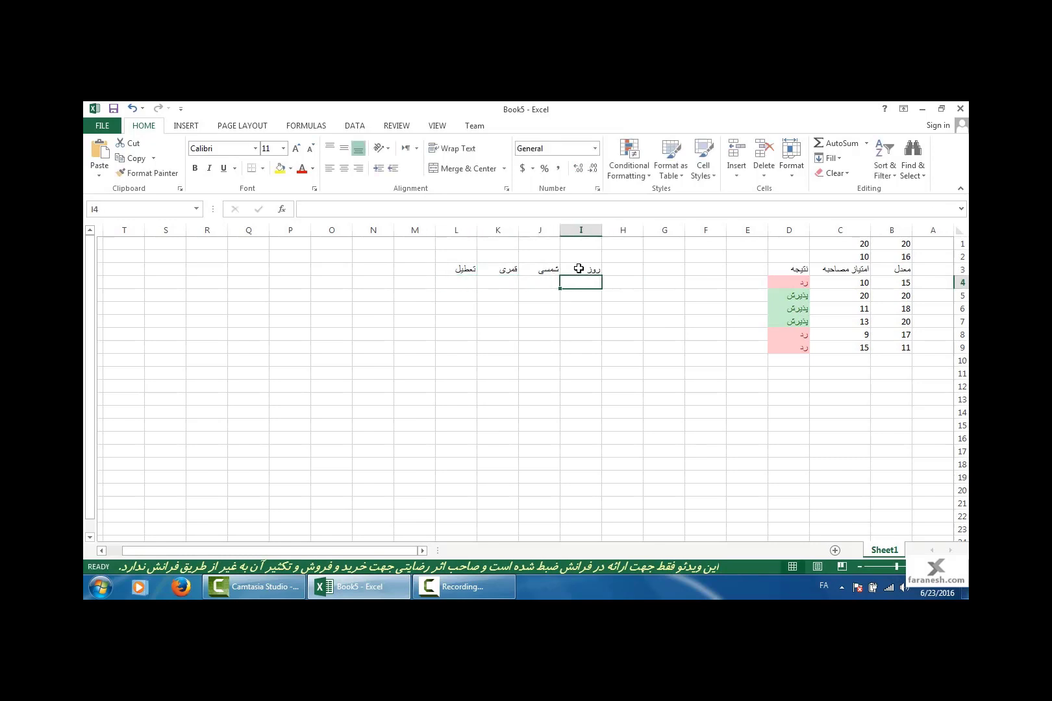
{"action": "type", "text": "1"}
{"action": "key", "text": "Return"}
{"action": "type", "text": "2"}
{"action": "key", "text": "Return"}
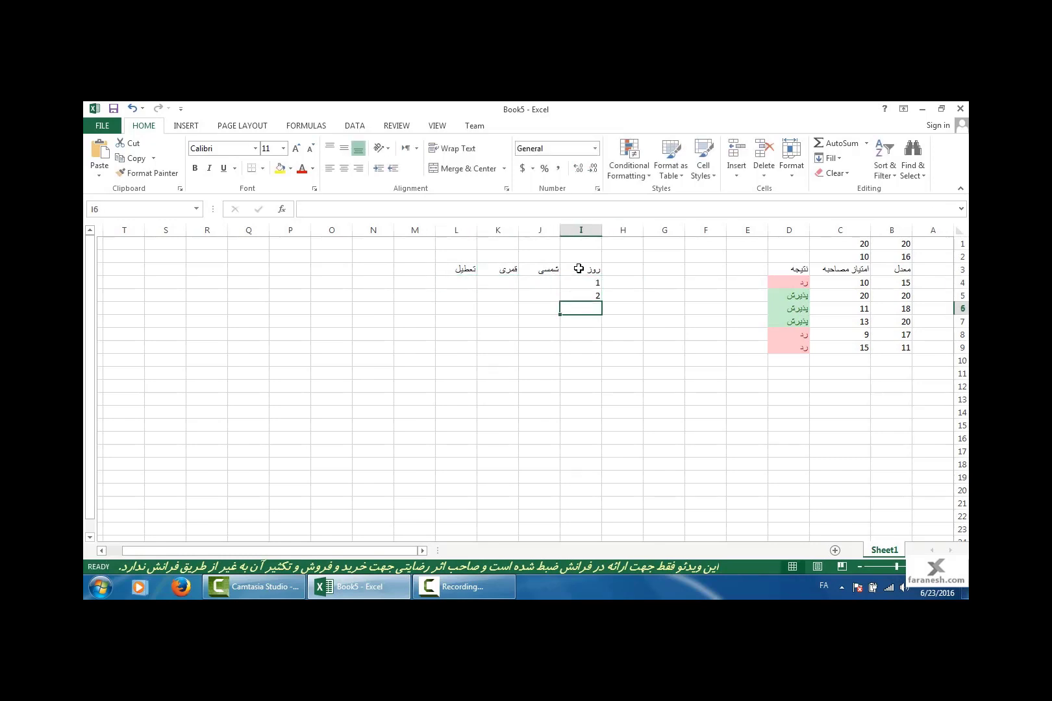
Step: Extend the 1, 2 pattern to fill days 1–10 in I4:I13
{"action": "left_click_drag", "start_coordinate": [585, 282], "coordinate": [586, 295]}
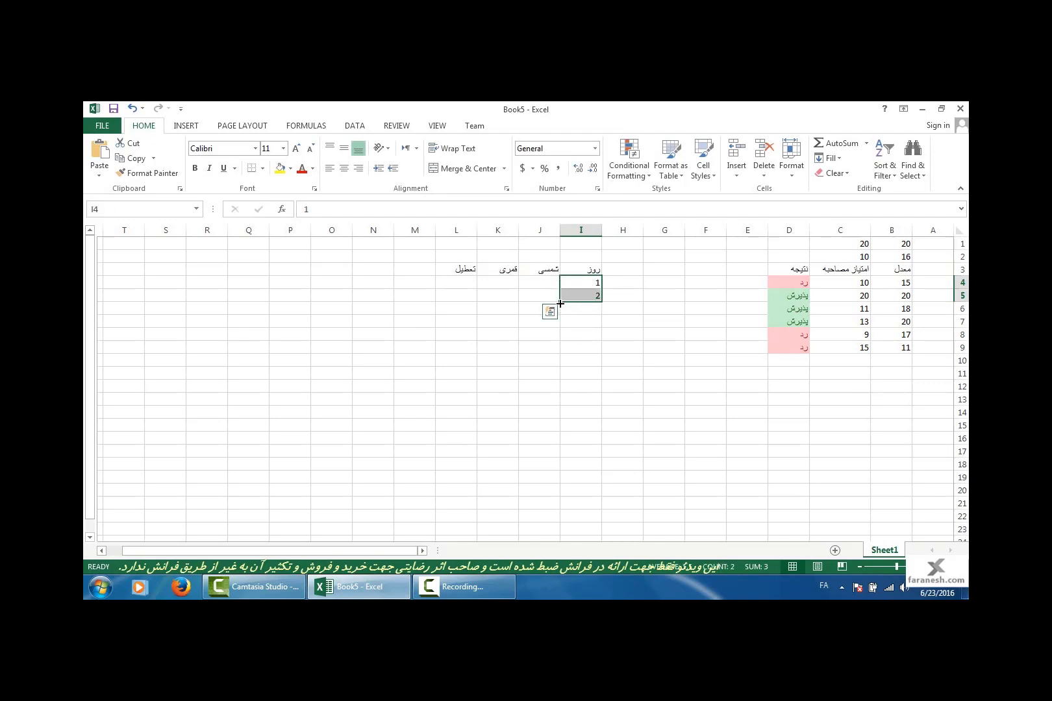
{"action": "left_click_drag", "start_coordinate": [560, 303], "coordinate": [568, 414]}
{"action": "left_click", "coordinate": [626, 370]}
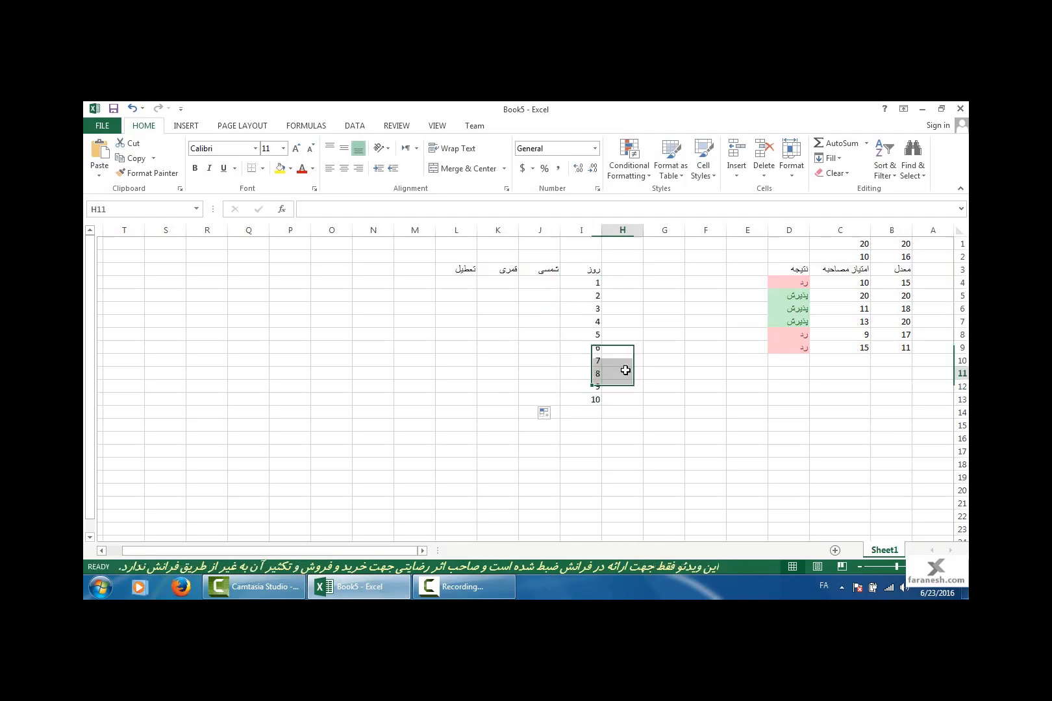
Step: Point out the شمسی and قمری headers and their empty cells
{"action": "left_click", "coordinate": [533, 284]}
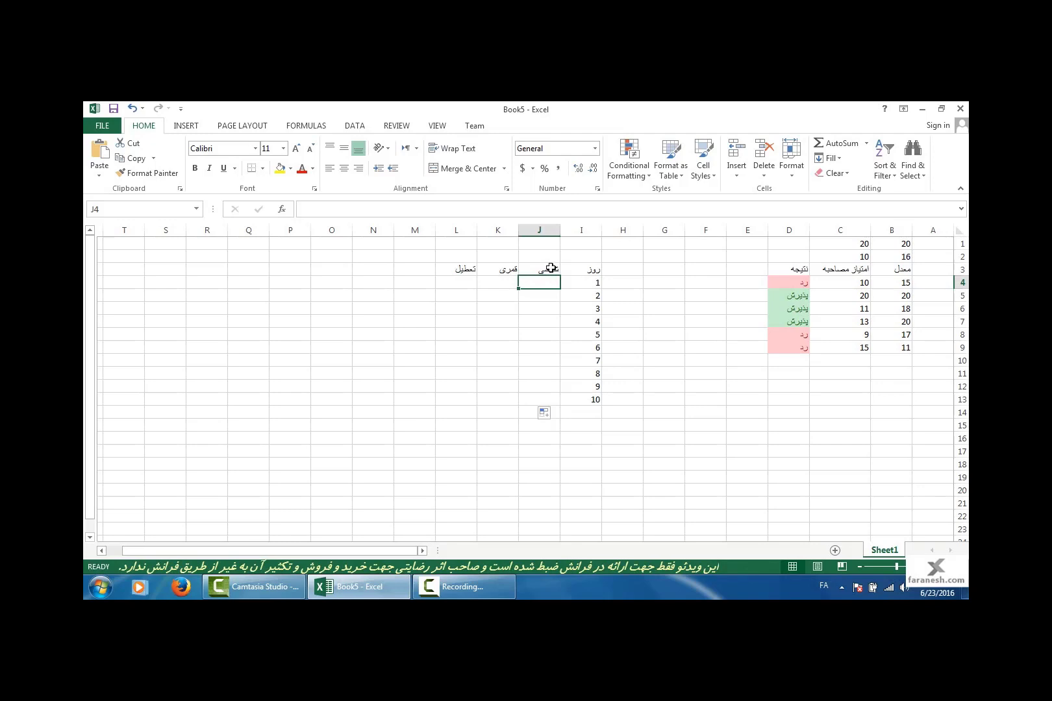
{"action": "left_click", "coordinate": [544, 269]}
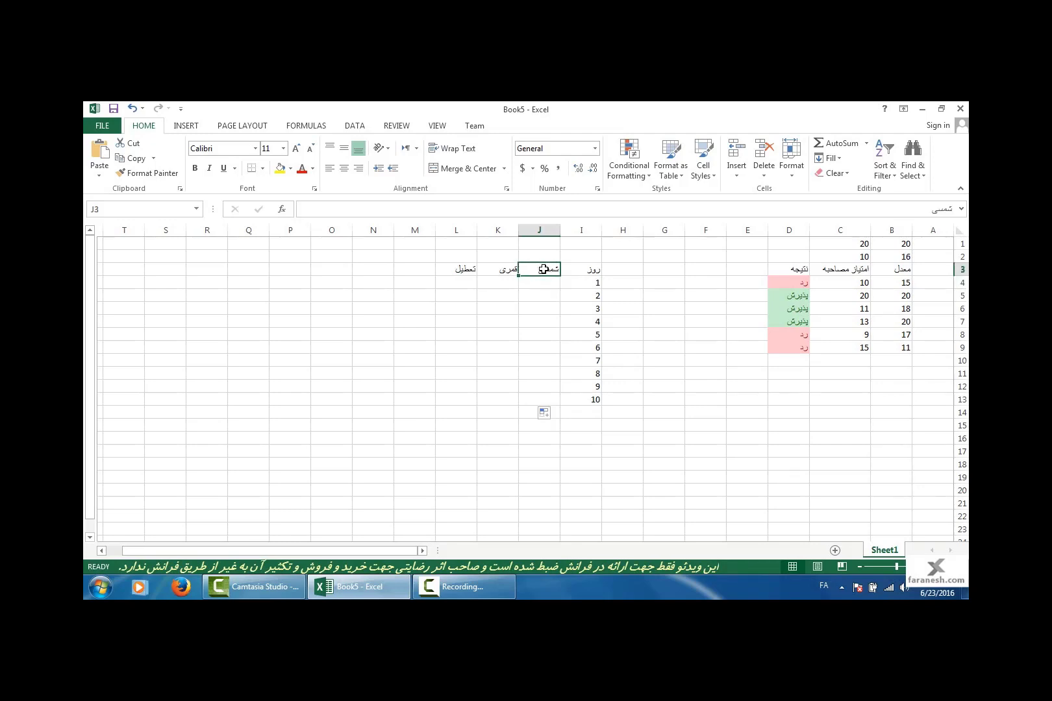
{"action": "left_click", "coordinate": [497, 272]}
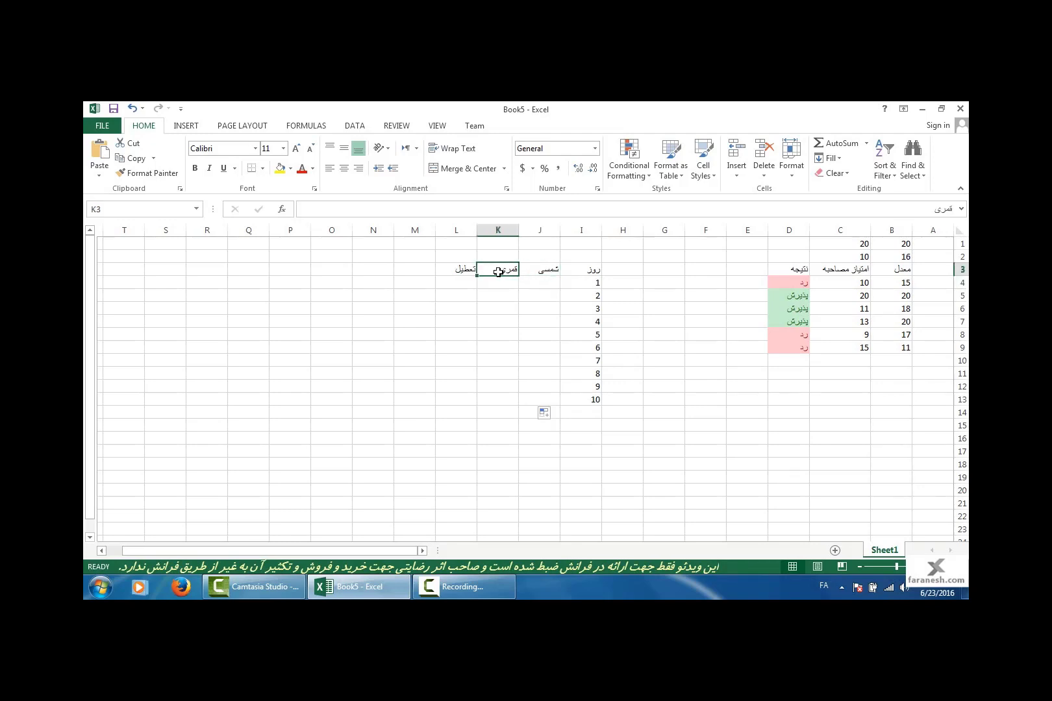
{"action": "left_click", "coordinate": [541, 285]}
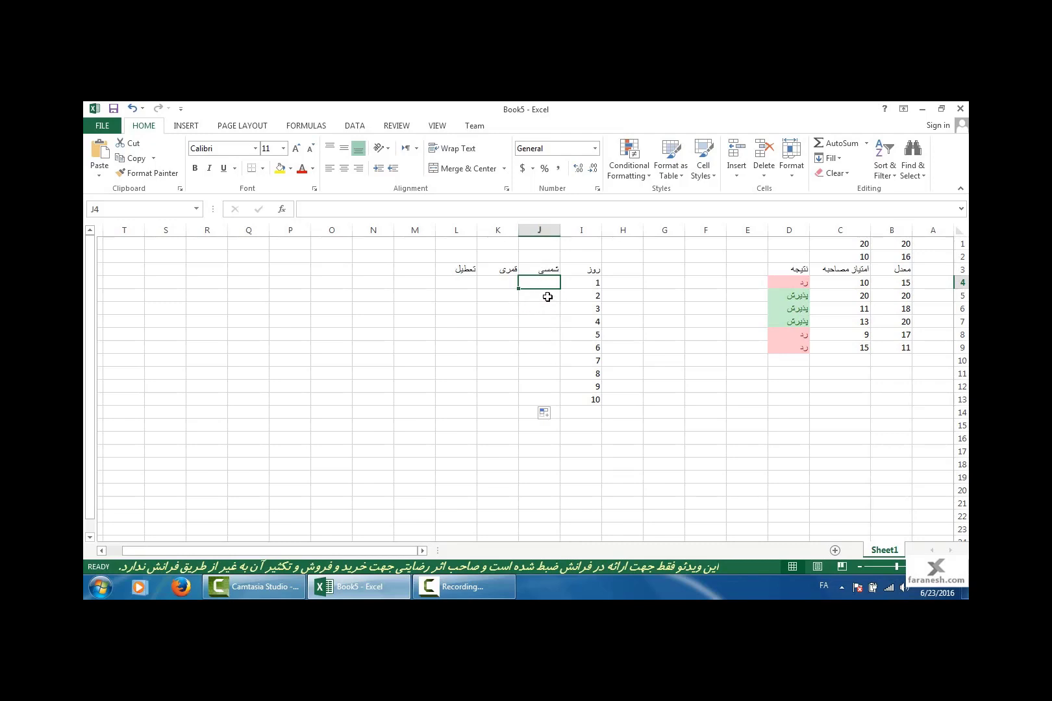
{"action": "left_click", "coordinate": [505, 294]}
{"action": "left_click", "coordinate": [545, 297]}
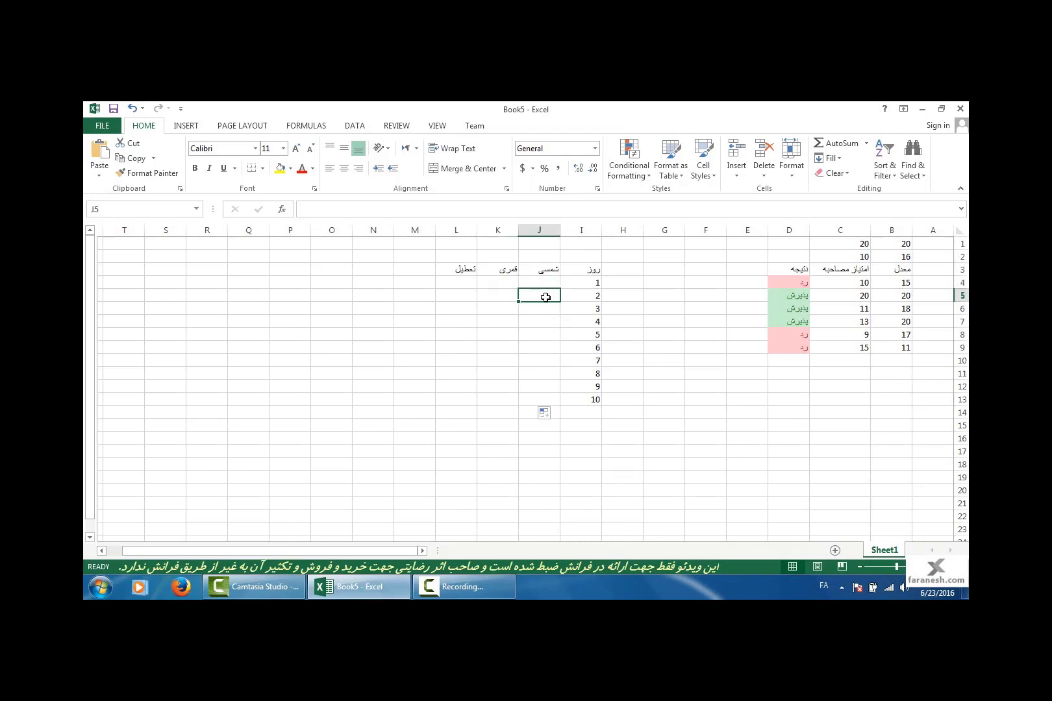
{"action": "left_click", "coordinate": [512, 295]}
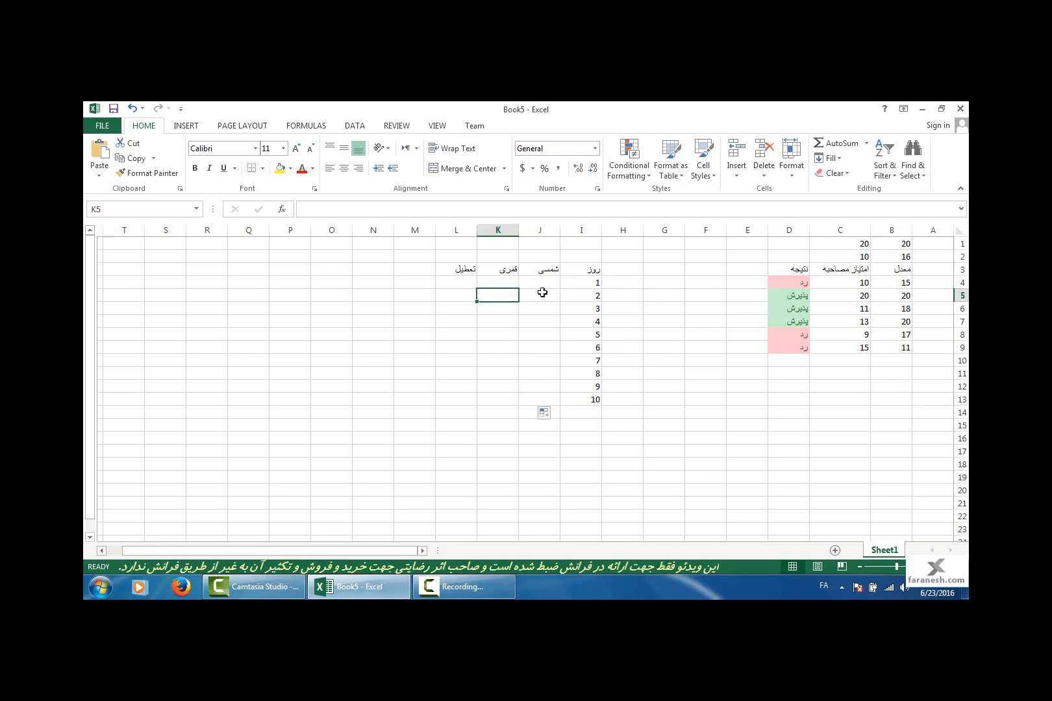
Step: Compare with the earlier score table, indicate the تعطیل result column, and select J4
{"action": "left_click", "coordinate": [887, 284]}
{"action": "left_click", "coordinate": [856, 282]}
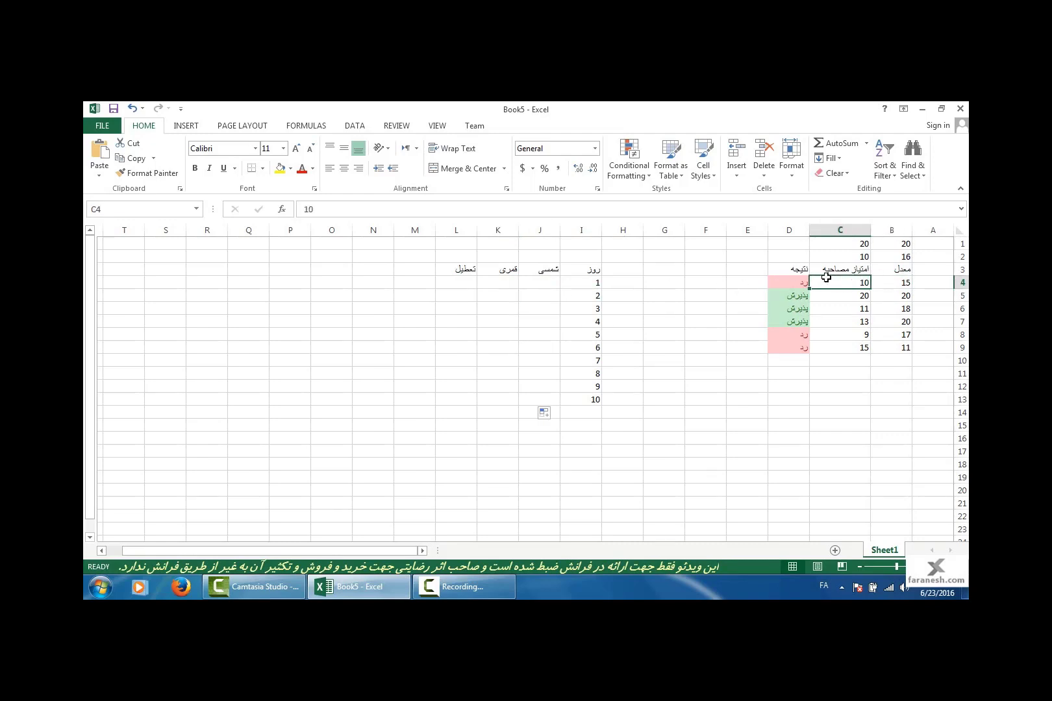
{"action": "left_click", "coordinate": [533, 287]}
{"action": "left_click", "coordinate": [492, 284]}
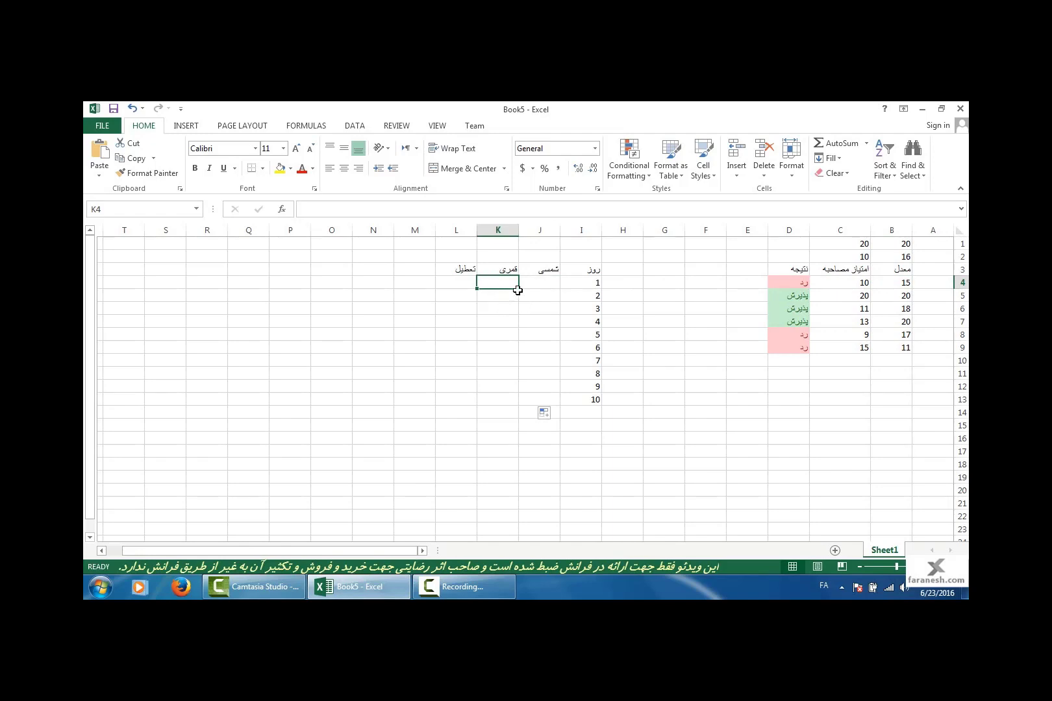
{"action": "left_click", "coordinate": [463, 287]}
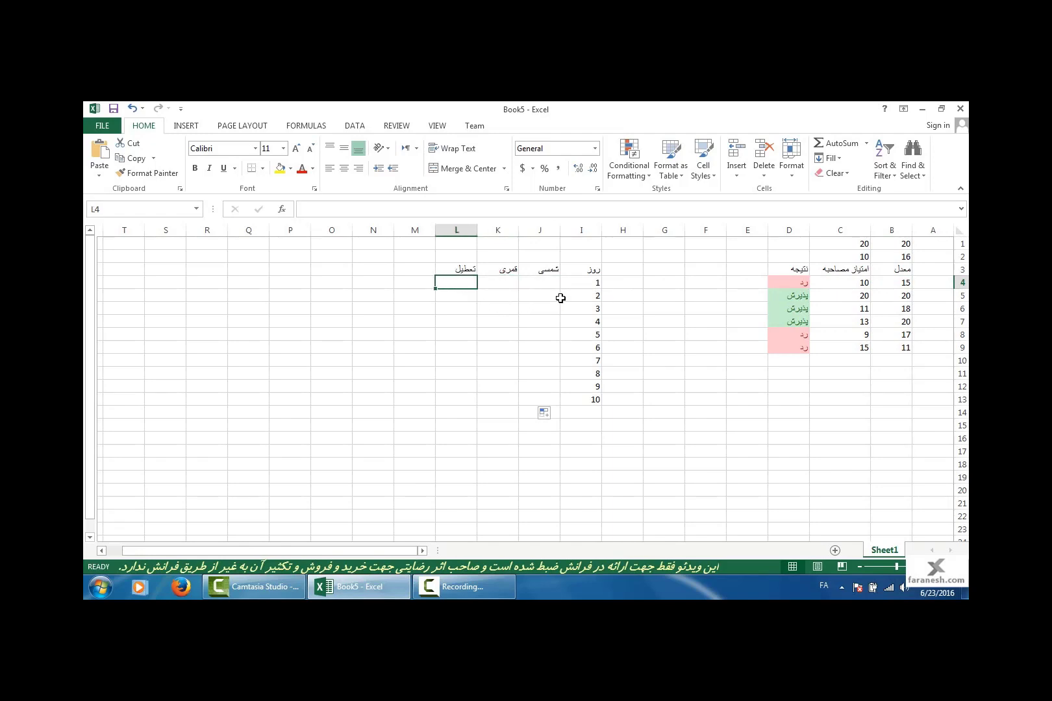
{"action": "left_click", "coordinate": [547, 269]}
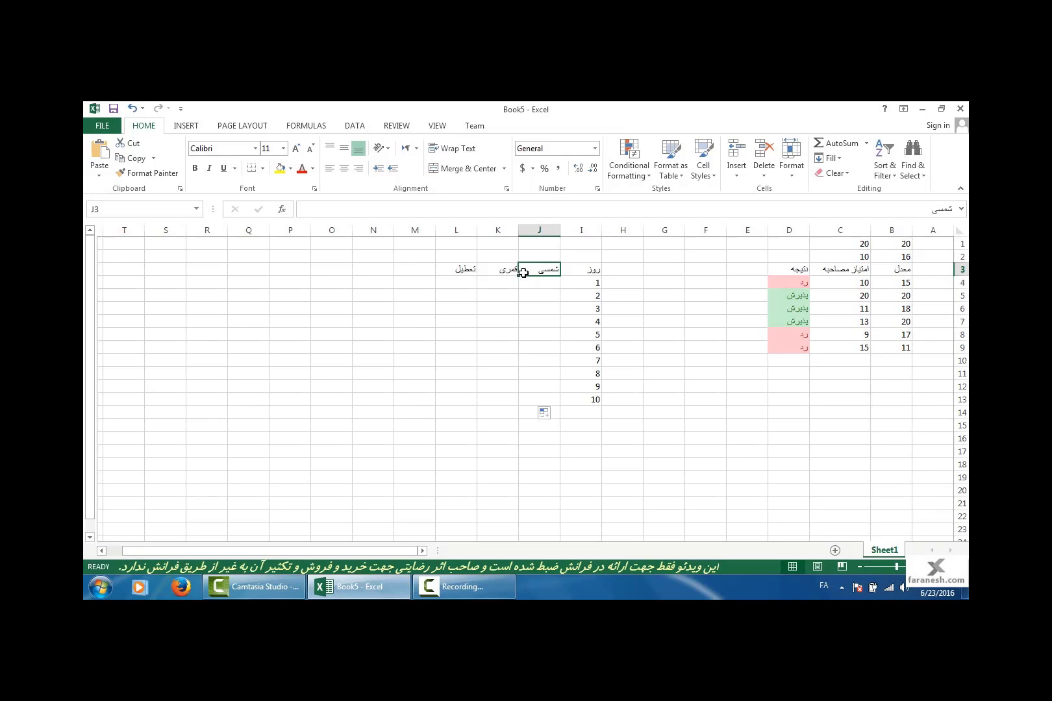
{"action": "left_click", "coordinate": [508, 268]}
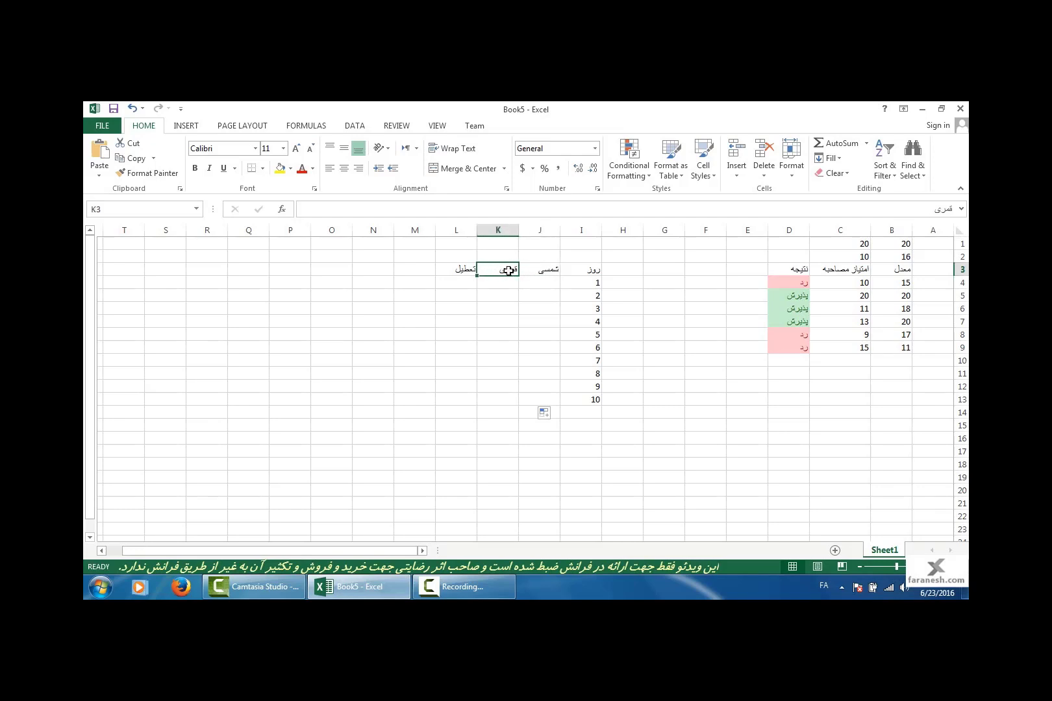
{"action": "left_click", "coordinate": [462, 282]}
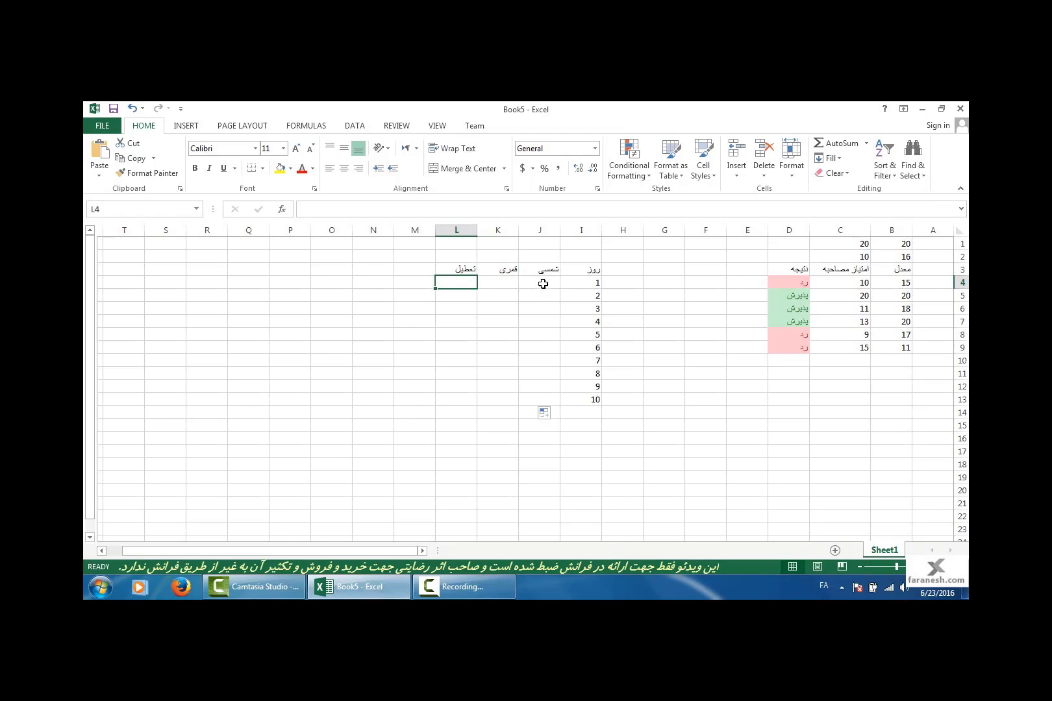
{"action": "left_click", "coordinate": [543, 284]}
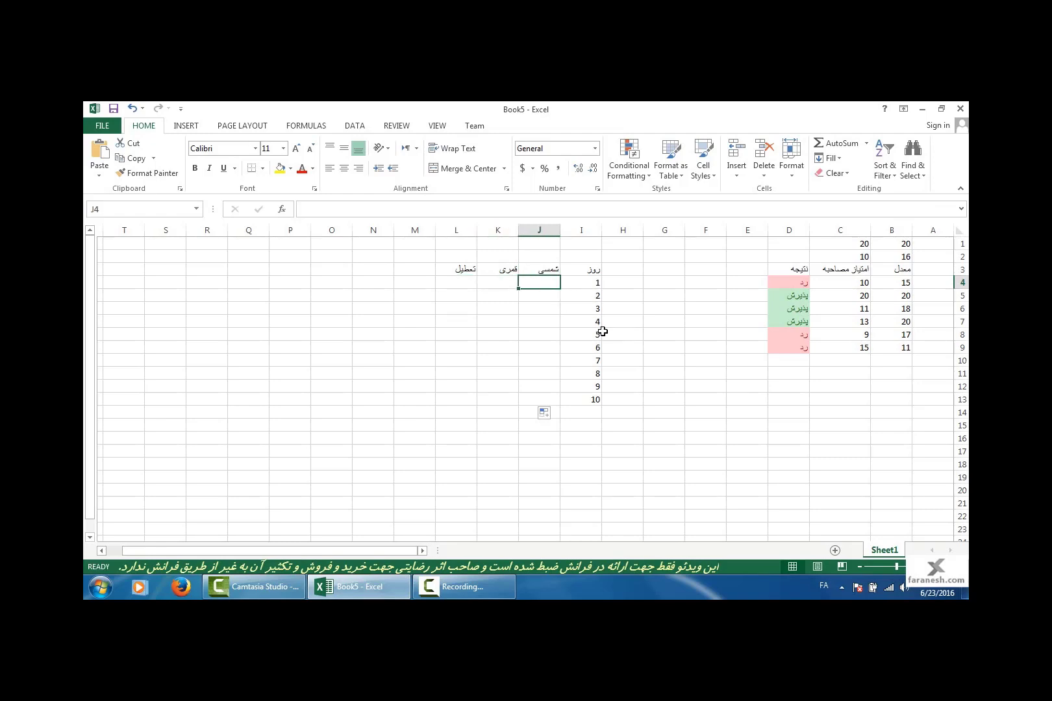
Step: Enter the شمسی 0/1 flags for days 1–10 down J4:J13
{"action": "type", "text": "1"}
{"action": "key", "text": "Return"}
{"action": "type", "text": "0"}
{"action": "key", "text": "Return"}
{"action": "type", "text": "1"}
{"action": "key", "text": "Return"}
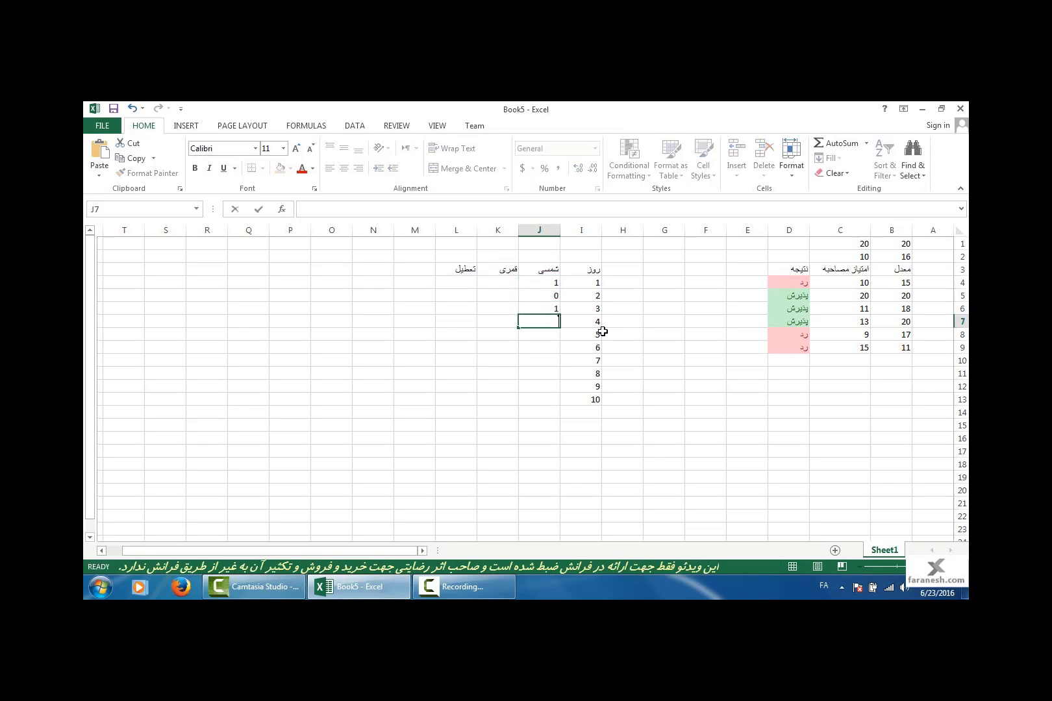
{"action": "type", "text": "0"}
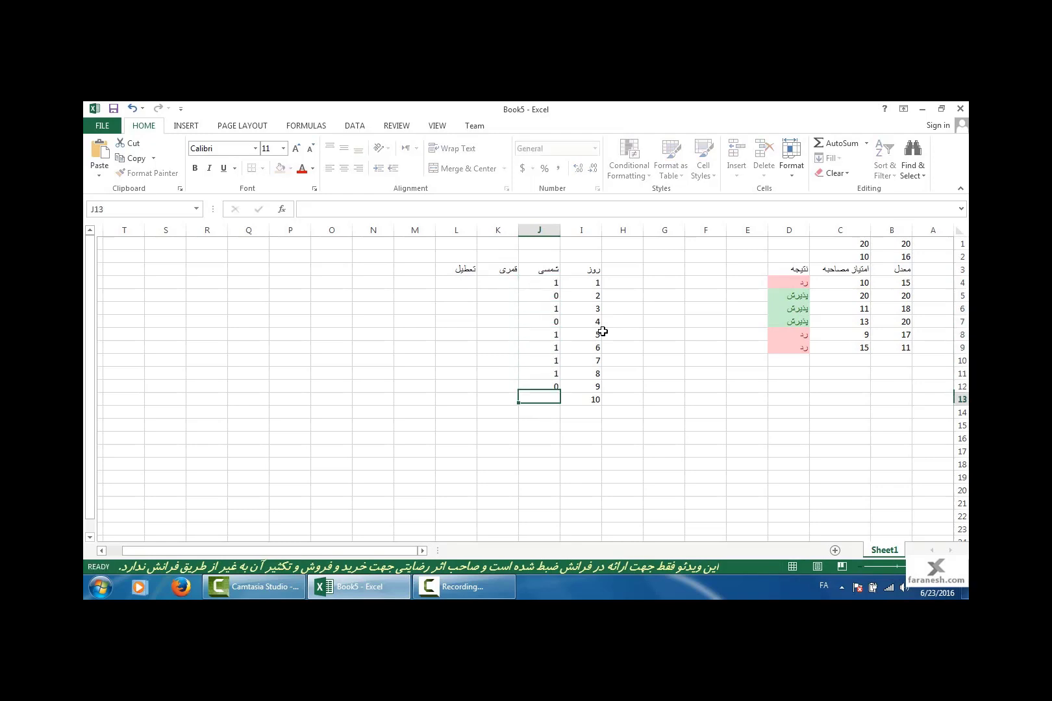
{"action": "type", "text": " 1 1 1 1 0 0"}
{"action": "key", "text": "Return"}
Step: Correct several شمسی flags to 0, including J10
{"action": "key", "text": "Left"}
{"action": "key", "text": "Up"}
{"action": "key", "text": "Up"}
{"action": "key", "text": "Up"}
{"action": "key", "text": "Up"}
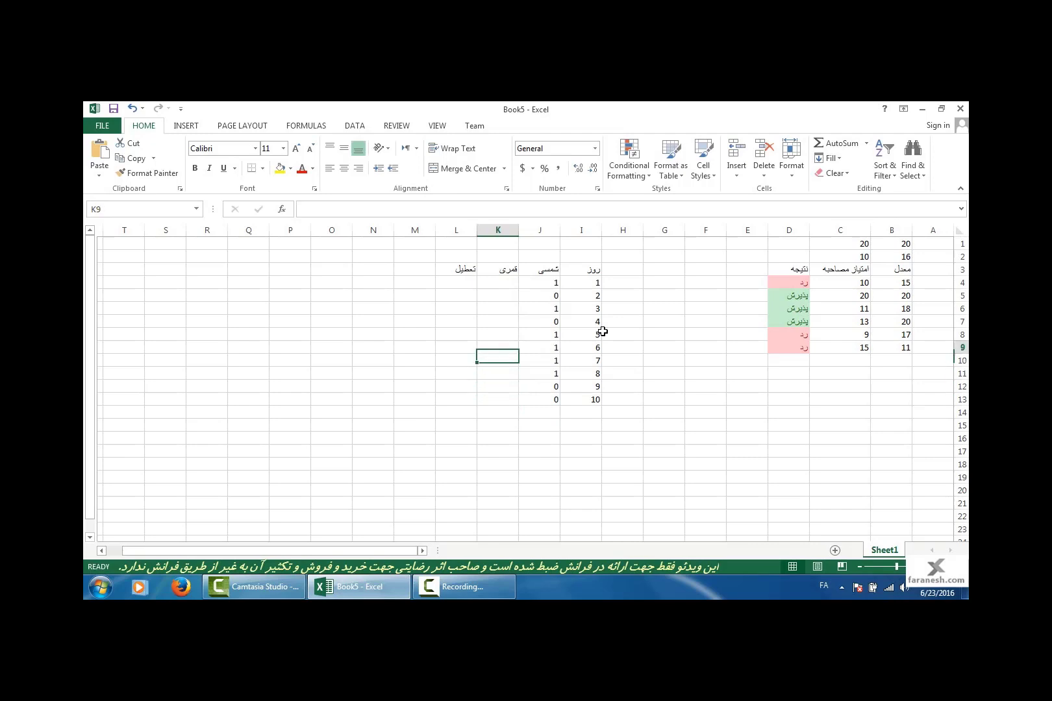
{"action": "key", "text": "Up"}
{"action": "key", "text": "Up"}
{"action": "key", "text": "Up"}
{"action": "key", "text": "Up"}
{"action": "key", "text": "Left"}
{"action": "key", "text": "Down"}
{"action": "key", "text": "Down"}
{"action": "key", "text": "Down"}
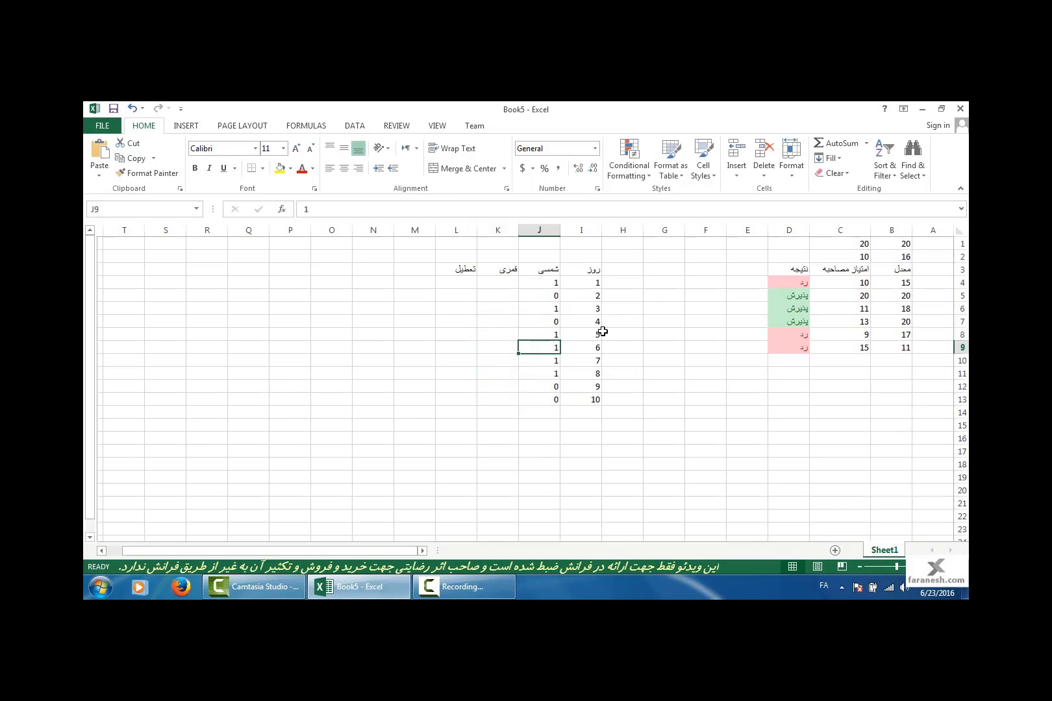
{"action": "type", "text": "0"}
{"action": "key", "text": "Return"}
{"action": "key", "text": "Down"}
{"action": "type", "text": "0"}
{"action": "key", "text": "Return"}
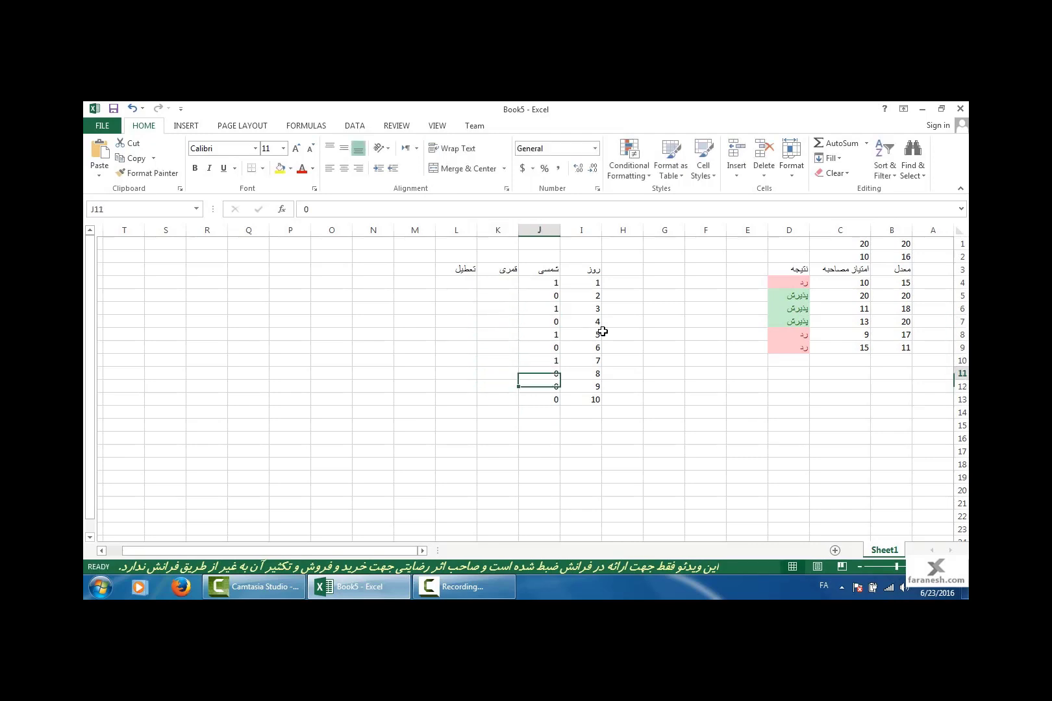
{"action": "key", "text": "Up"}
{"action": "key", "text": "Up"}
{"action": "type", "text": "0"}
{"action": "key", "text": "Return"}
{"action": "key", "text": "Up"}
{"action": "key", "text": "Up"}
{"action": "key", "text": "Up"}
{"action": "key", "text": "Up"}
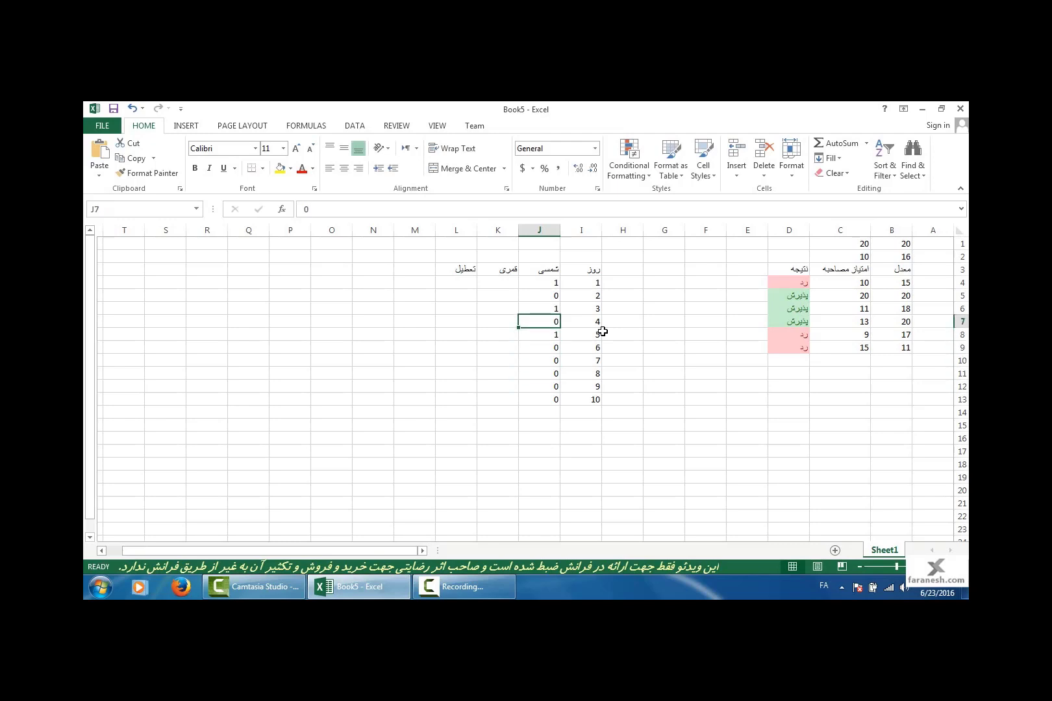
{"action": "key", "text": "Up"}
{"action": "key", "text": "Left"}
{"action": "key", "text": "Up"}
{"action": "key", "text": "Up"}
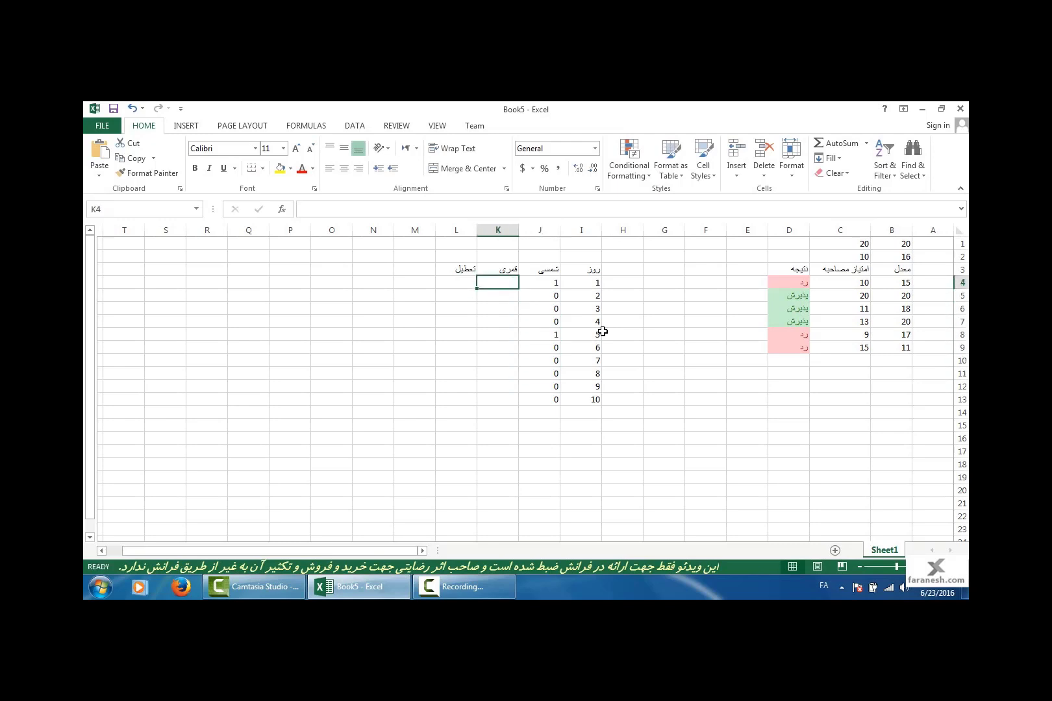
Step: Enter قمری flags 0, 1, 1, 0, 1 for the first days in column K
{"action": "type", "text": "0"}
{"action": "key", "text": "Return"}
{"action": "type", "text": "1"}
{"action": "key", "text": "Return"}
{"action": "type", "text": "1"}
{"action": "key", "text": "Return"}
{"action": "key", "text": "Return"}
{"action": "key", "text": "Return"}
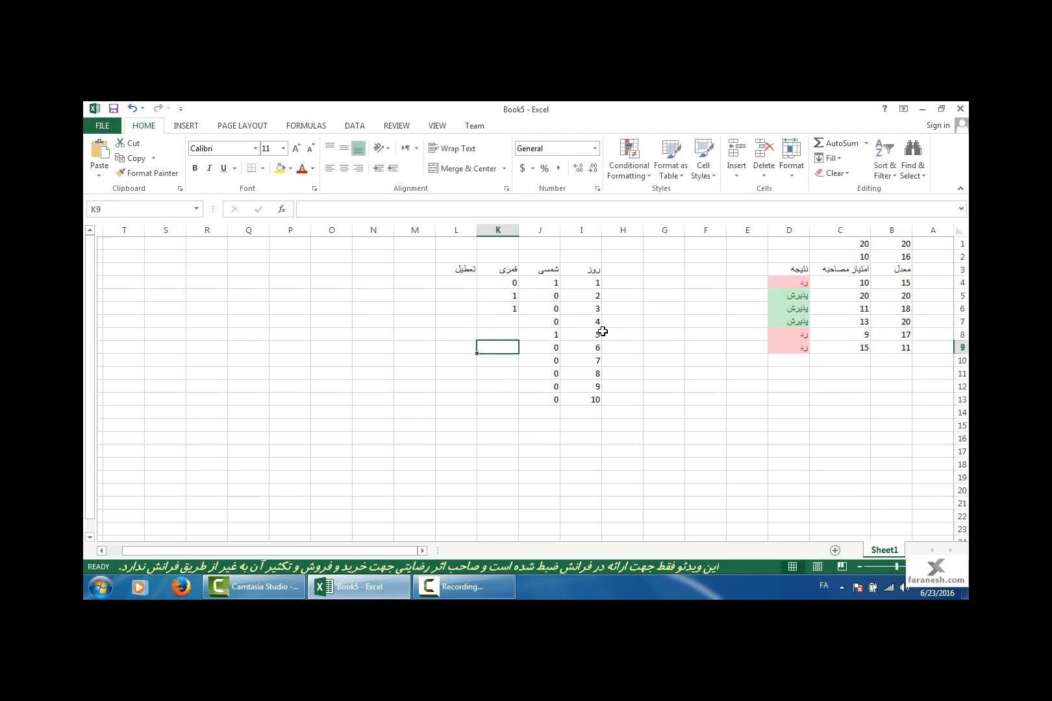
{"action": "key", "text": "Up"}
{"action": "key", "text": "Up"}
{"action": "type", "text": "0"}
{"action": "key", "text": "Return"}
{"action": "type", "text": "1"}
{"action": "key", "text": "Return"}
Step: Finish the قمری flags through day 10, setting day 10 to 1 and K9 to 0
{"action": "key", "text": "Return"}
{"action": "type", "text": "0"}
{"action": "key", "text": "Return"}
{"action": "type", "text": "0"}
{"action": "key", "text": "Return"}
{"action": "type", "text": "0 0"}
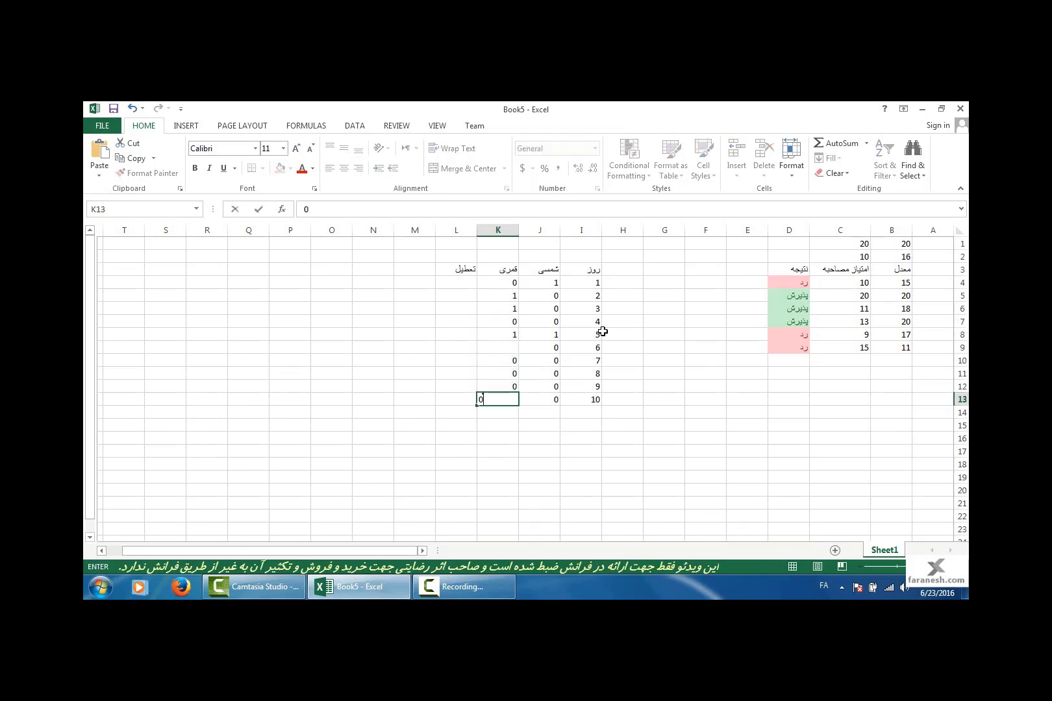
{"action": "key", "text": "BackSpace"}
{"action": "key", "text": "BackSpace"}
{"action": "type", "text": "1"}
{"action": "key", "text": "Return"}
{"action": "key", "text": "Up"}
{"action": "key", "text": "Up"}
{"action": "key", "text": "Up"}
{"action": "type", "text": "1"}
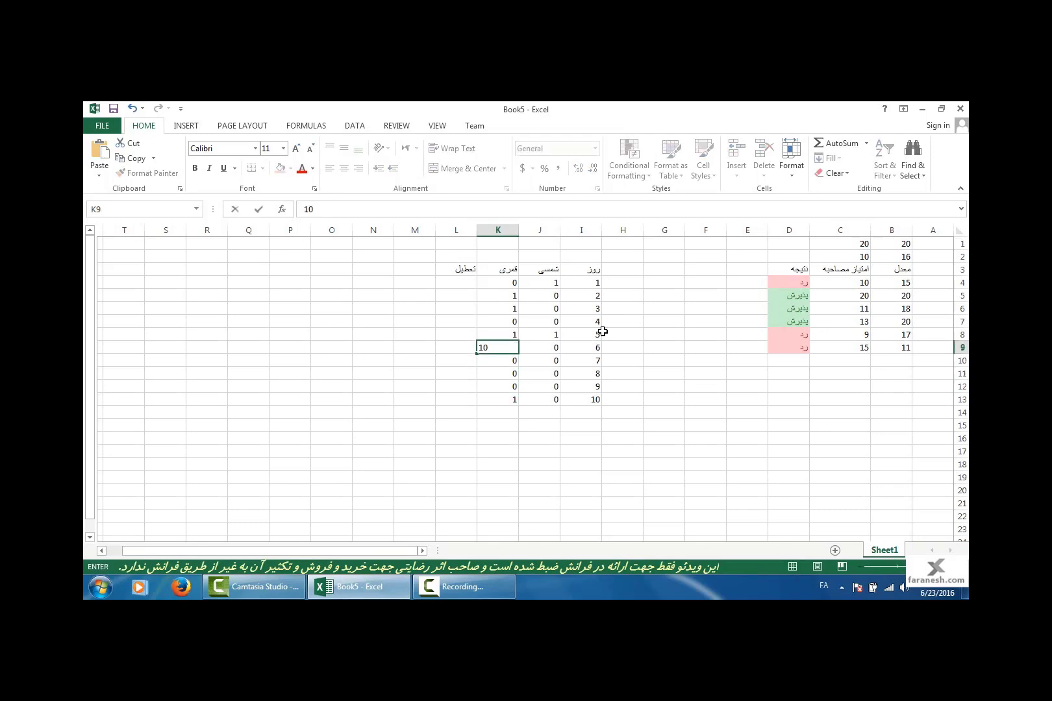
{"action": "key", "text": "BackSpace"}
{"action": "type", "text": "0"}
{"action": "key", "text": "Return"}
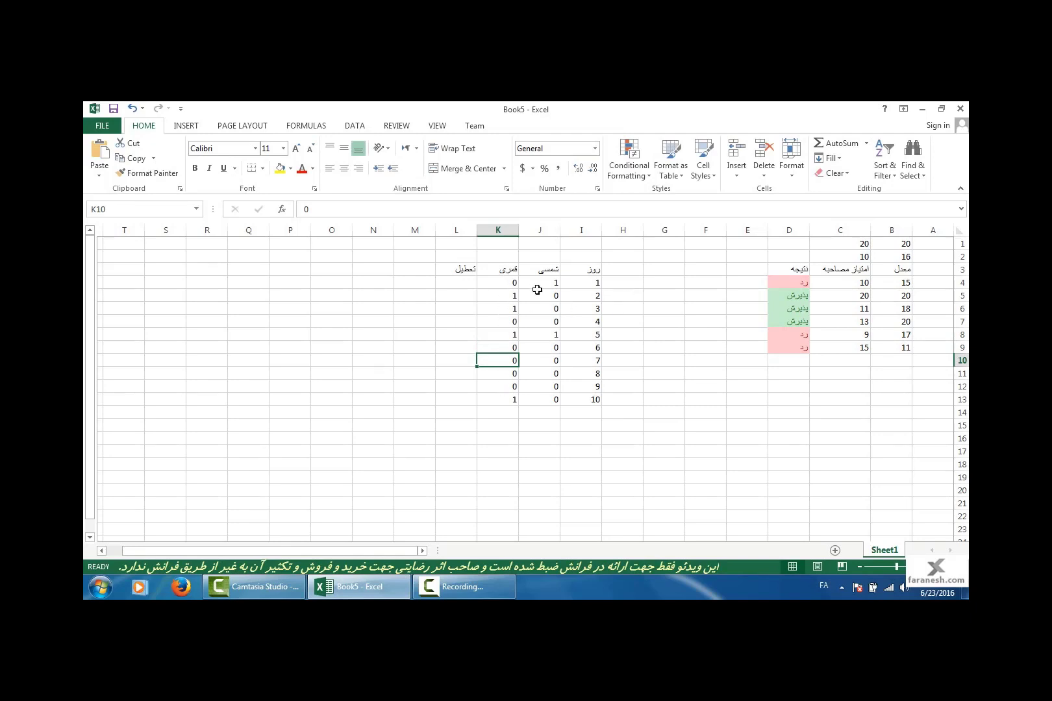
Step: Review the شمسی header, the first تعطیل cell and the existing IF formula in D4
{"action": "left_click", "coordinate": [540, 274]}
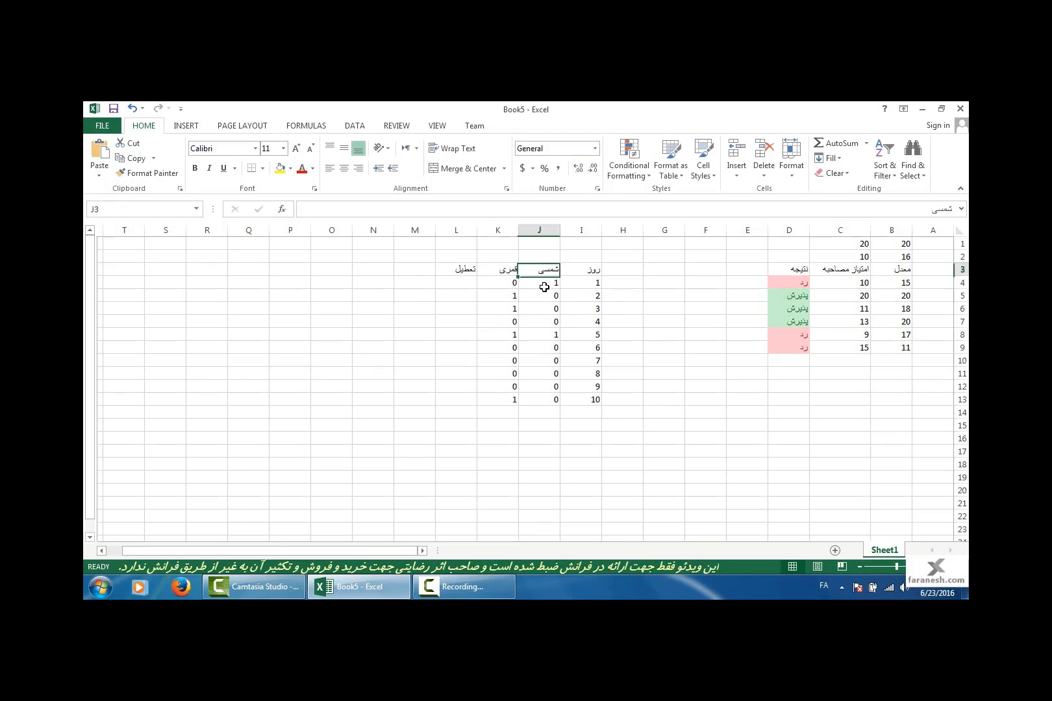
{"action": "left_click", "coordinate": [470, 282]}
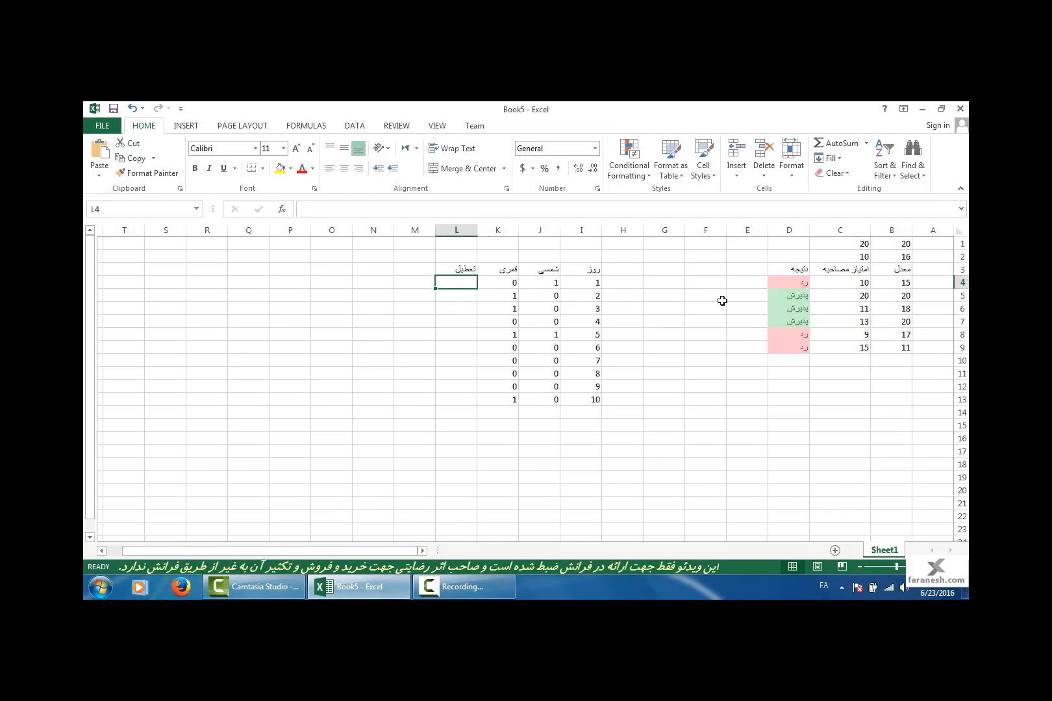
{"action": "left_click", "coordinate": [791, 286]}
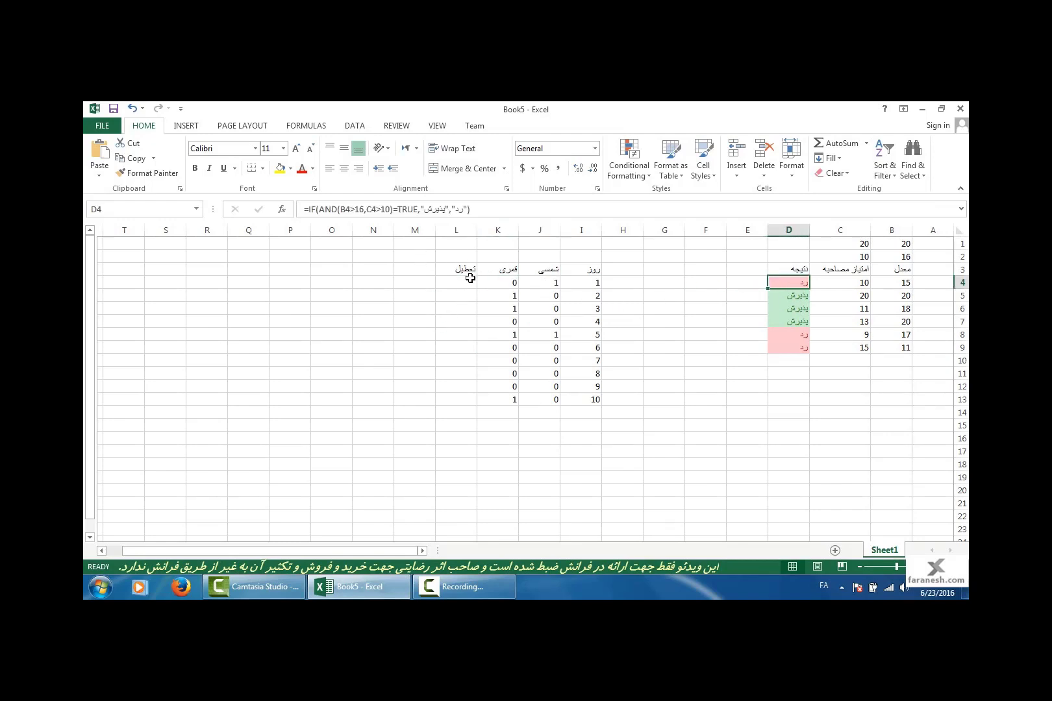
Step: Try inserting a blank column at K, then undo it
{"action": "left_click", "coordinate": [460, 229]}
{"action": "right_click", "coordinate": [461, 229]}
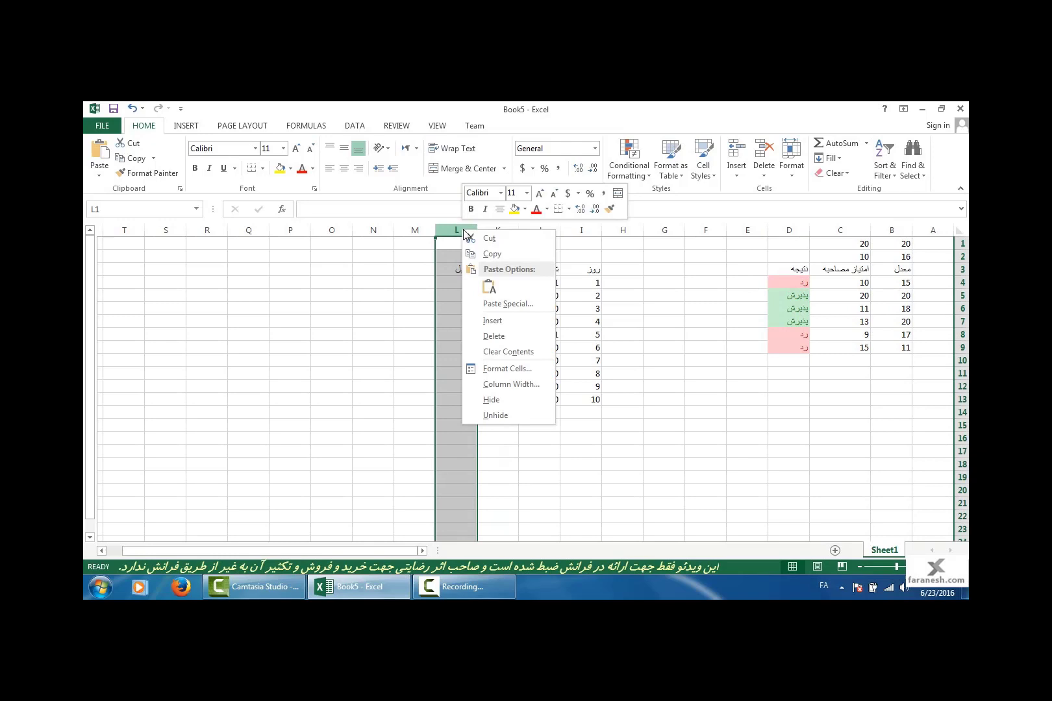
{"action": "key", "text": "Escape"}
{"action": "right_click", "coordinate": [498, 230]}
{"action": "key", "text": "Escape"}
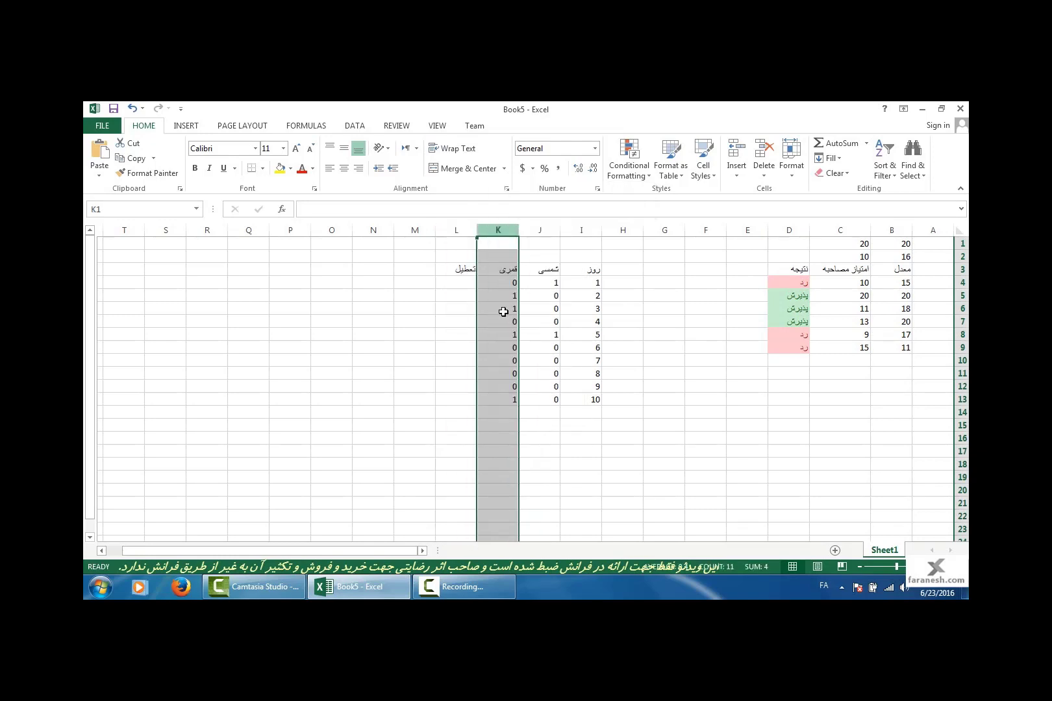
{"action": "key", "text": "ctrl+plus"}
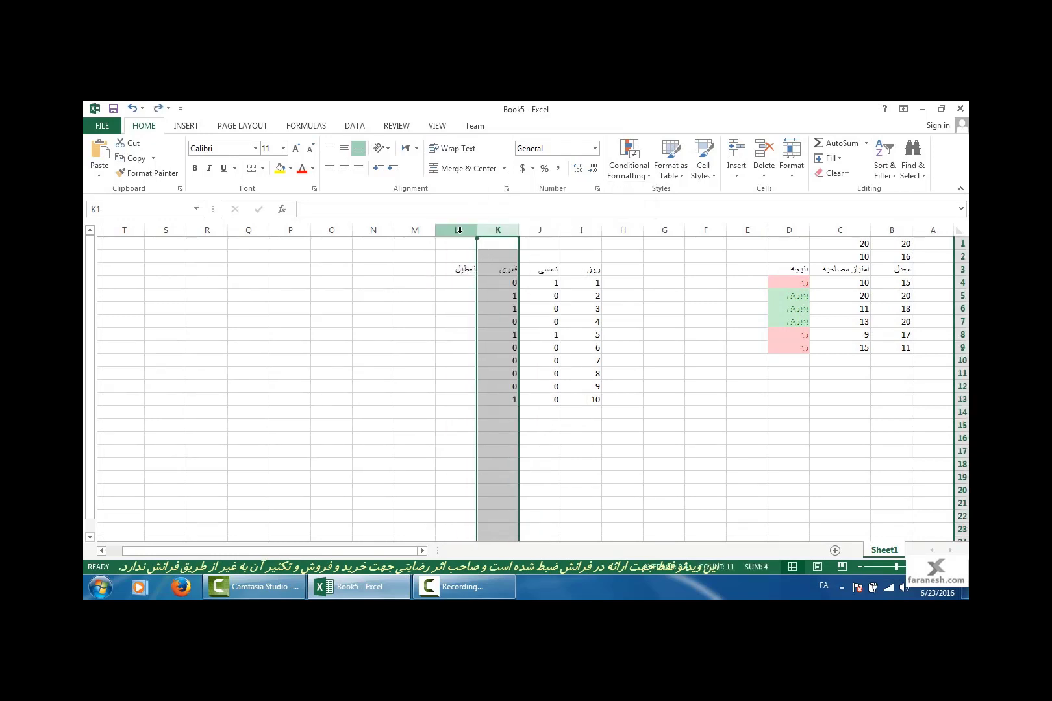
{"action": "key", "text": "ctrl+z"}
Step: Insert three blank columns at L, pushing the تعطیل heading to column O
{"action": "right_click", "coordinate": [457, 230]}
{"action": "left_click", "coordinate": [484, 325]}
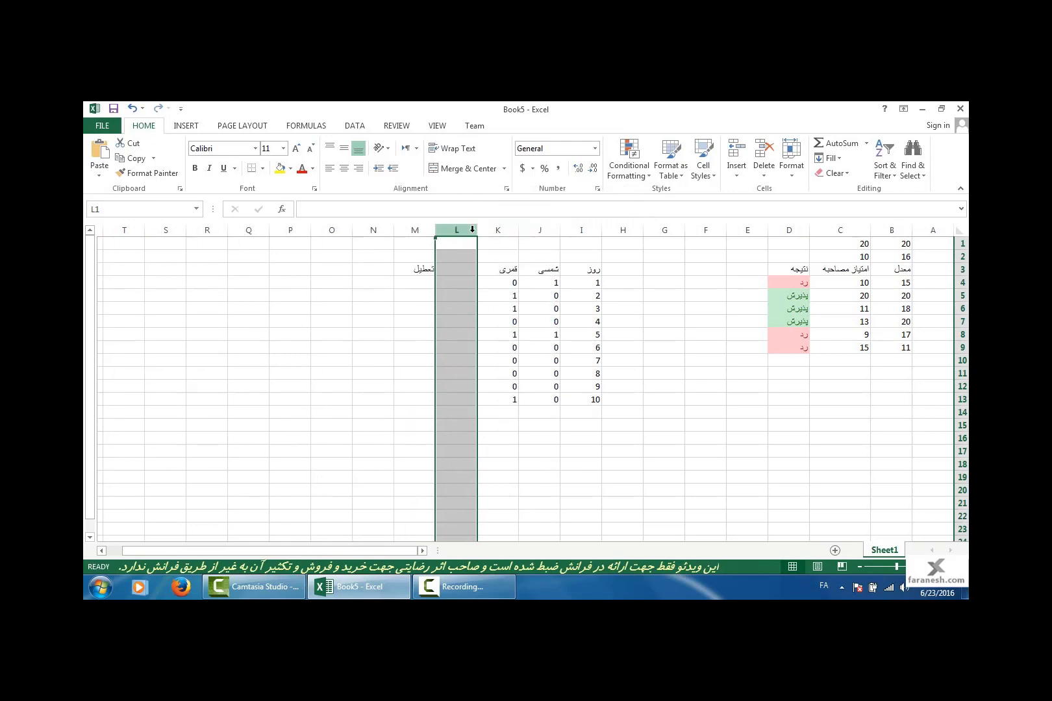
{"action": "right_click", "coordinate": [474, 233]}
{"action": "left_click", "coordinate": [488, 323]}
{"action": "right_click", "coordinate": [457, 230]}
{"action": "left_click", "coordinate": [484, 322]}
{"action": "left_click", "coordinate": [445, 284]}
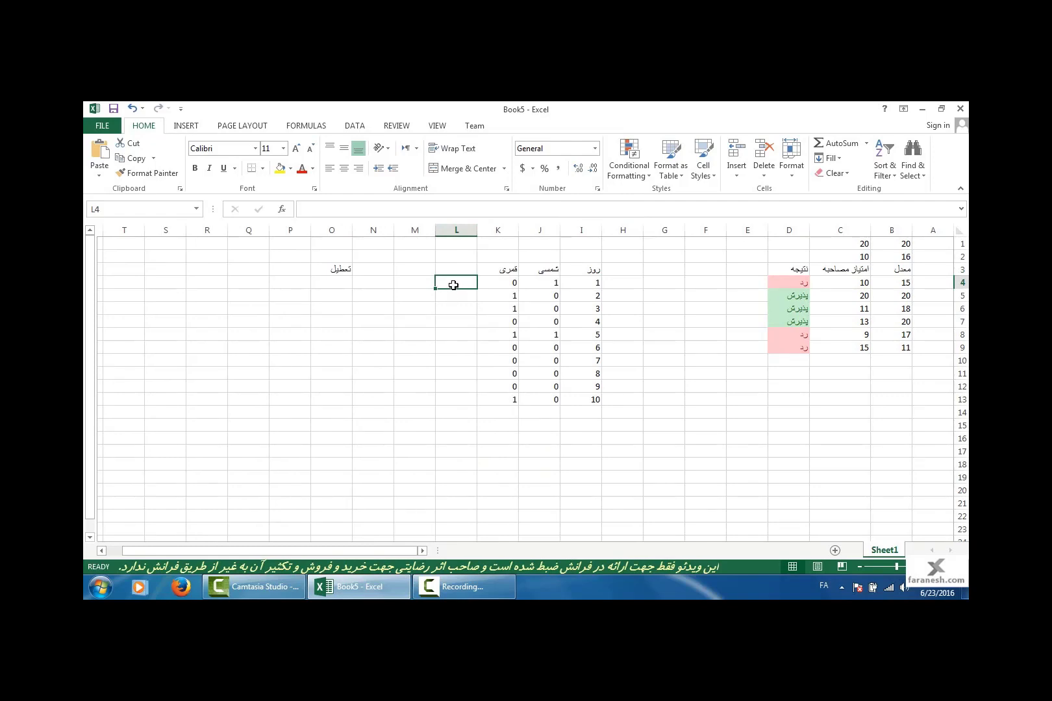
Step: Enter =J4=1 in L4 and fill it down to L13
{"action": "type", "text": "="}
{"action": "left_click", "coordinate": [536, 284]}
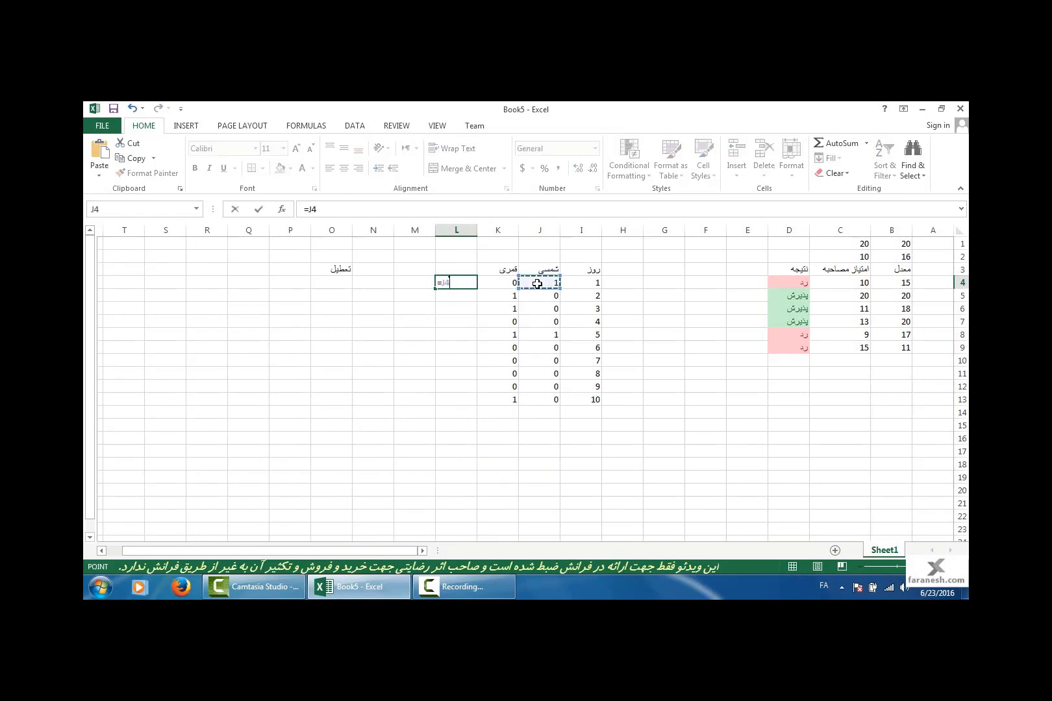
{"action": "type", "text": "="}
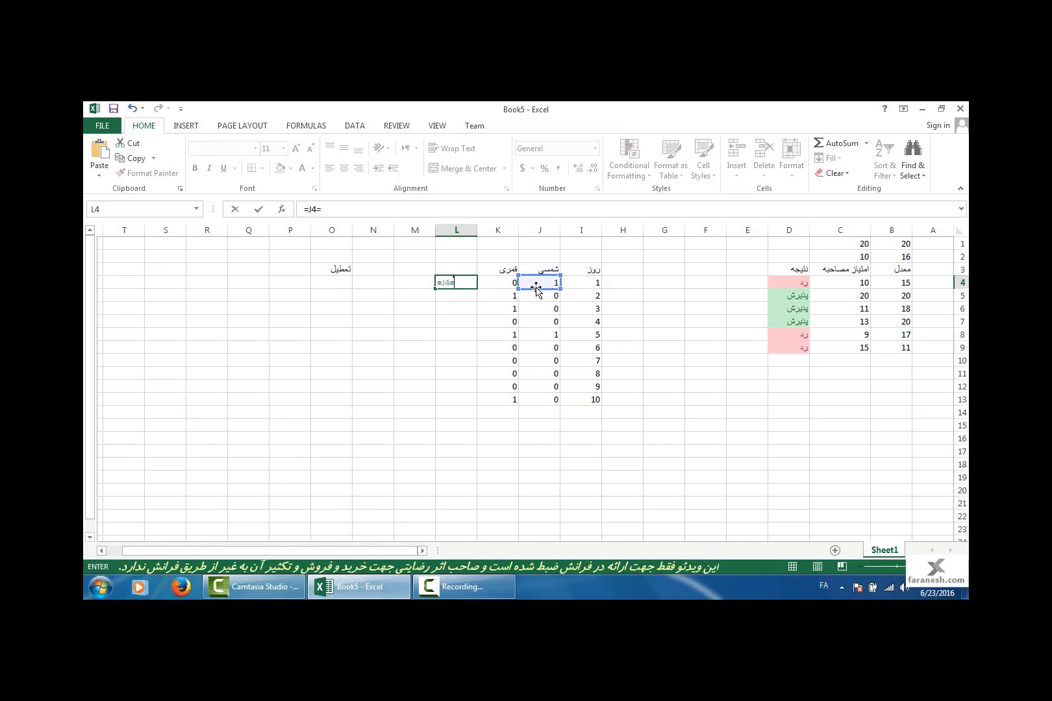
{"action": "type", "text": "1"}
{"action": "key", "text": "Return"}
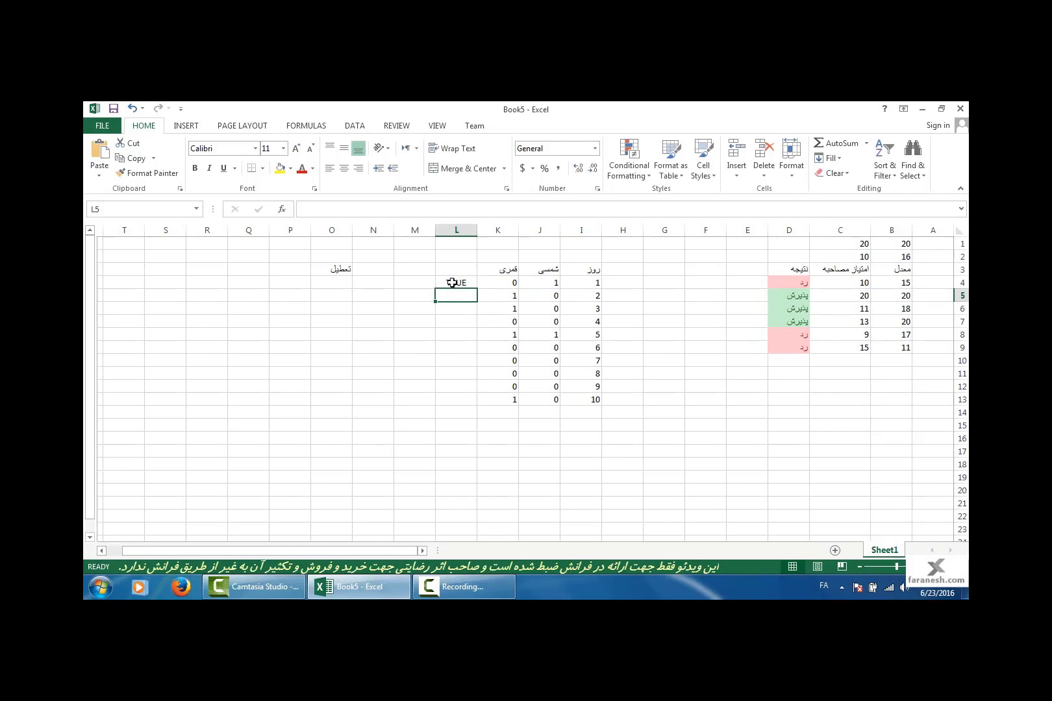
{"action": "left_click", "coordinate": [449, 284]}
{"action": "left_click_drag", "start_coordinate": [476, 289], "coordinate": [448, 400]}
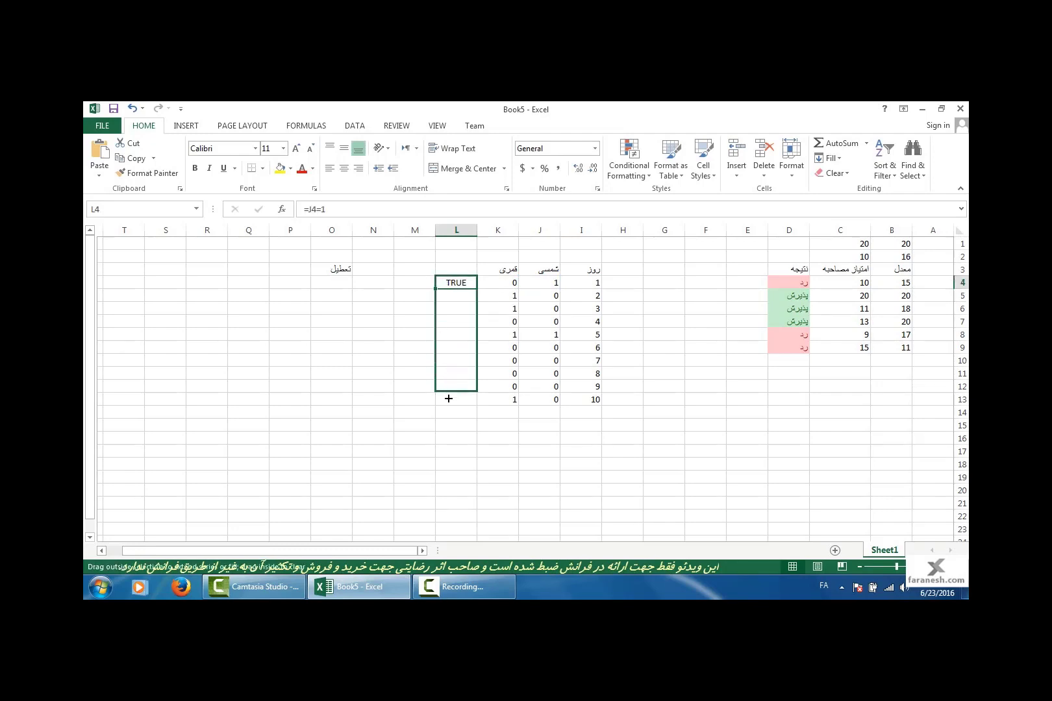
Step: Enter =K4=1 in M4, fill it to M13, and begin an OR formula in N4
{"action": "left_click", "coordinate": [489, 321]}
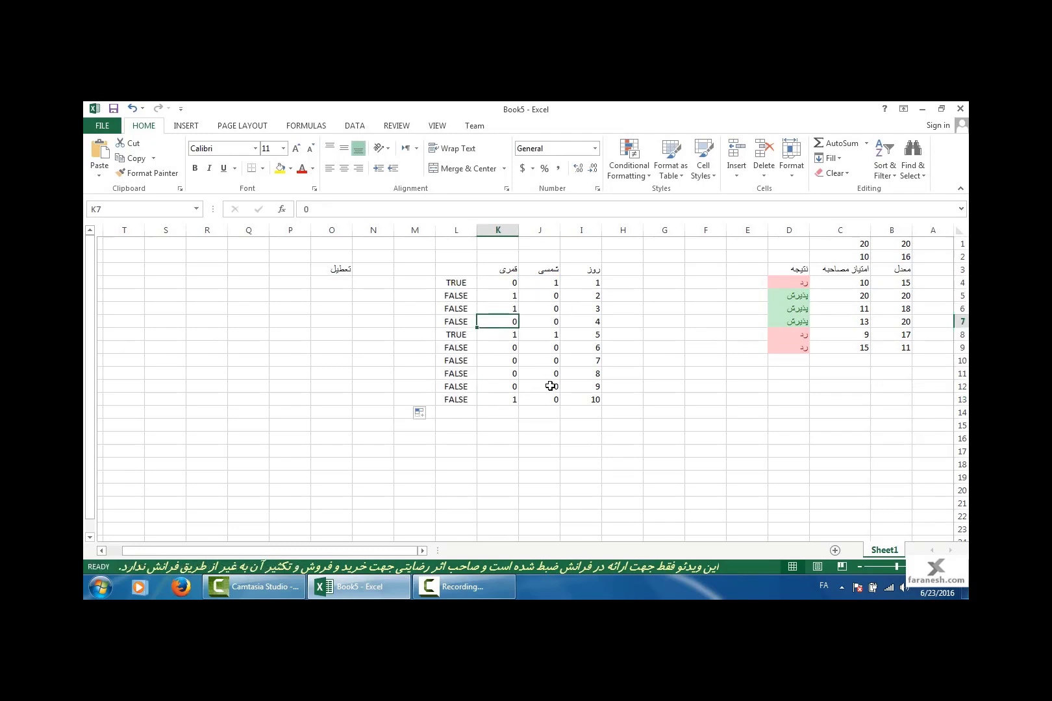
{"action": "left_click", "coordinate": [550, 362]}
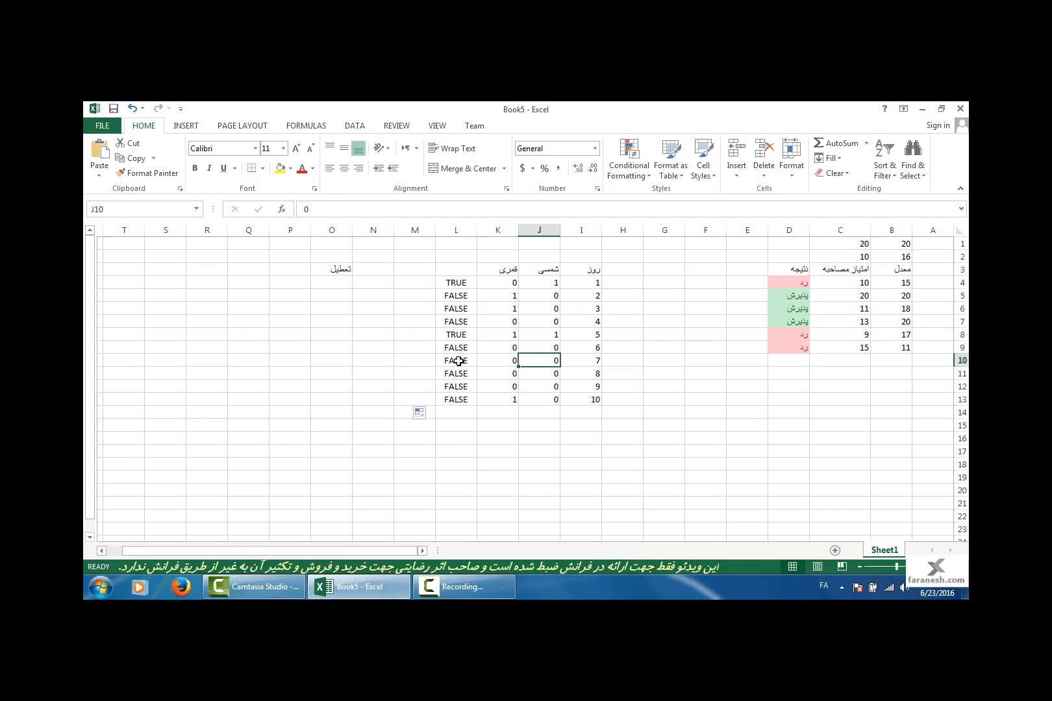
{"action": "left_click", "coordinate": [413, 283]}
{"action": "type", "text": "="}
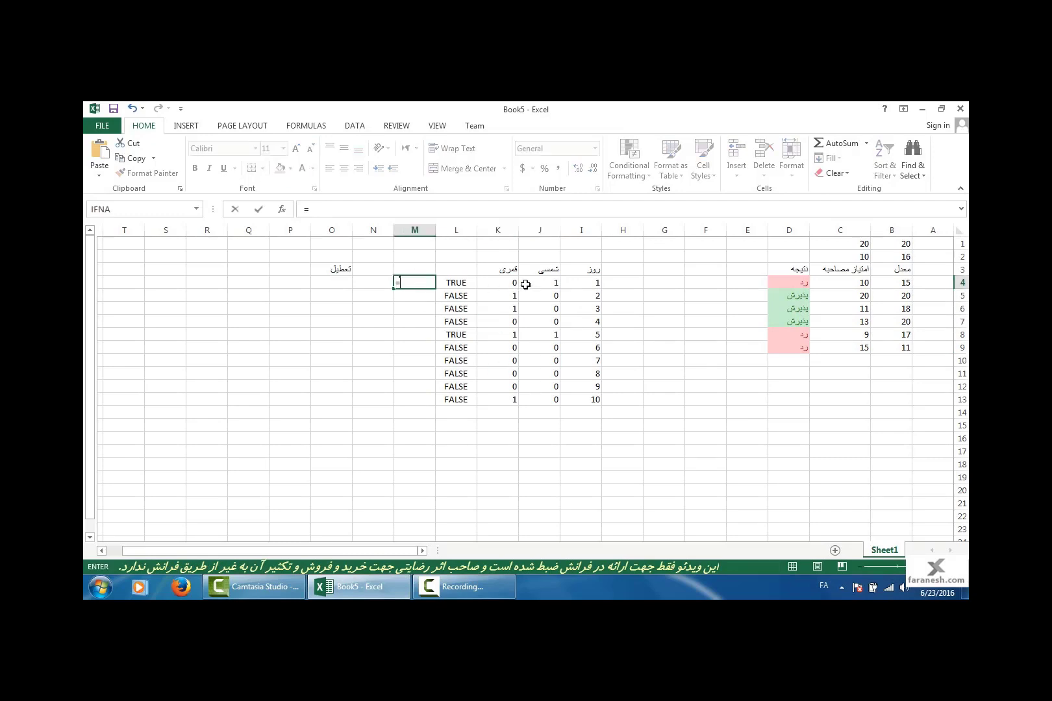
{"action": "left_click", "coordinate": [501, 282]}
{"action": "type", "text": "=1"}
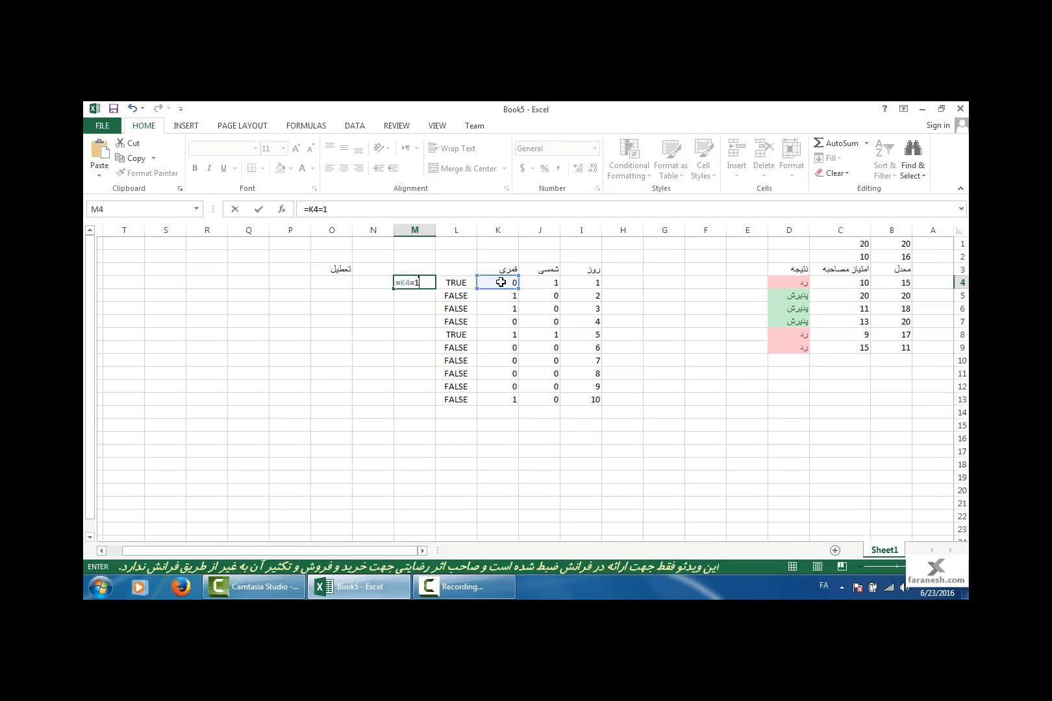
{"action": "key", "text": "Return"}
{"action": "left_click", "coordinate": [413, 284]}
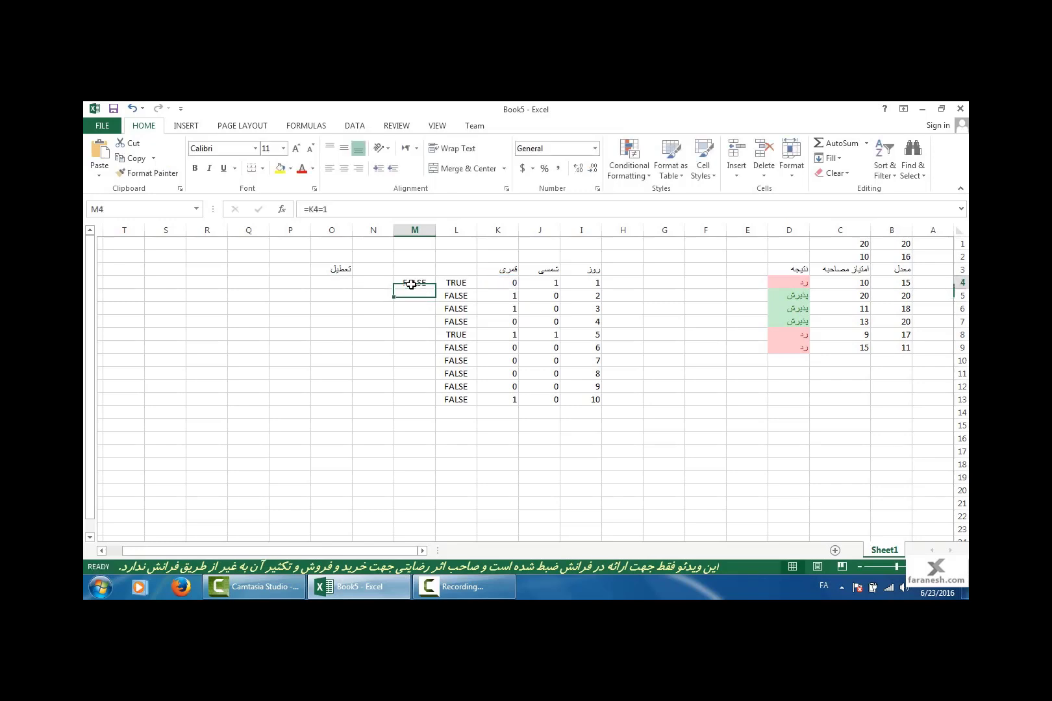
{"action": "left_click_drag", "start_coordinate": [394, 289], "coordinate": [406, 400]}
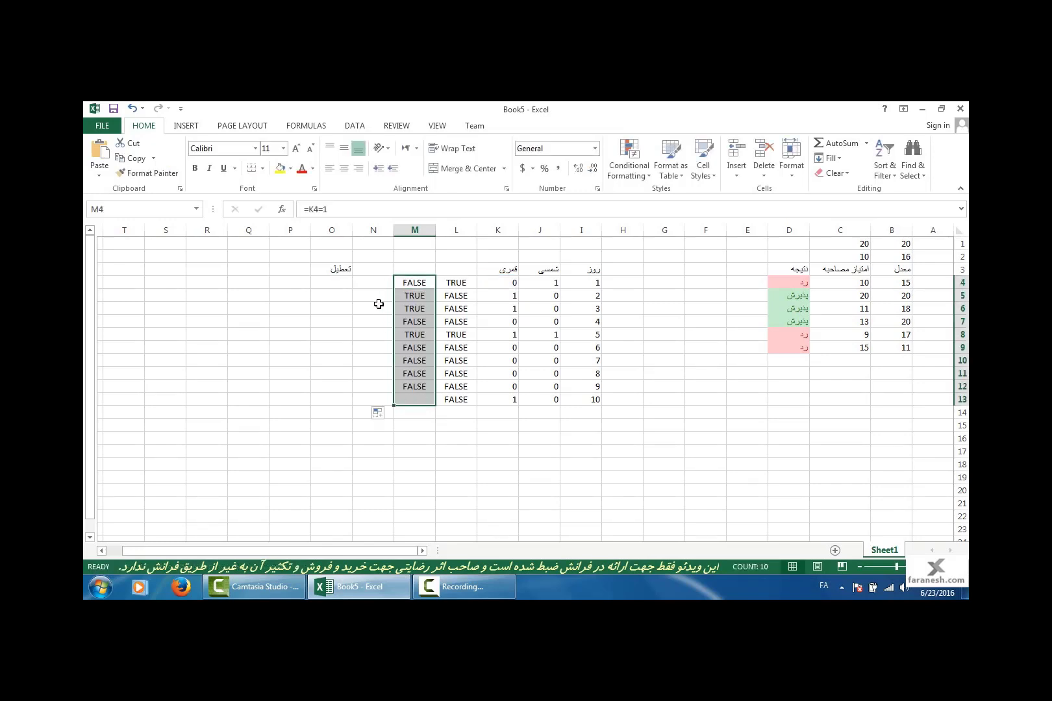
{"action": "left_click", "coordinate": [370, 285]}
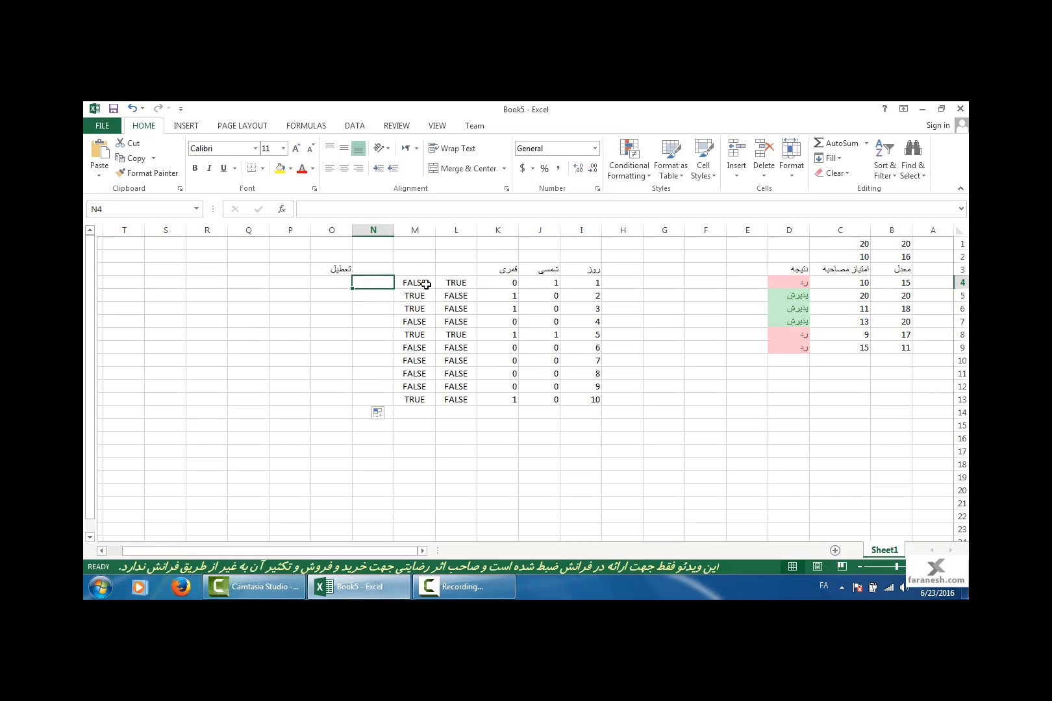
{"action": "type", "text": "="}
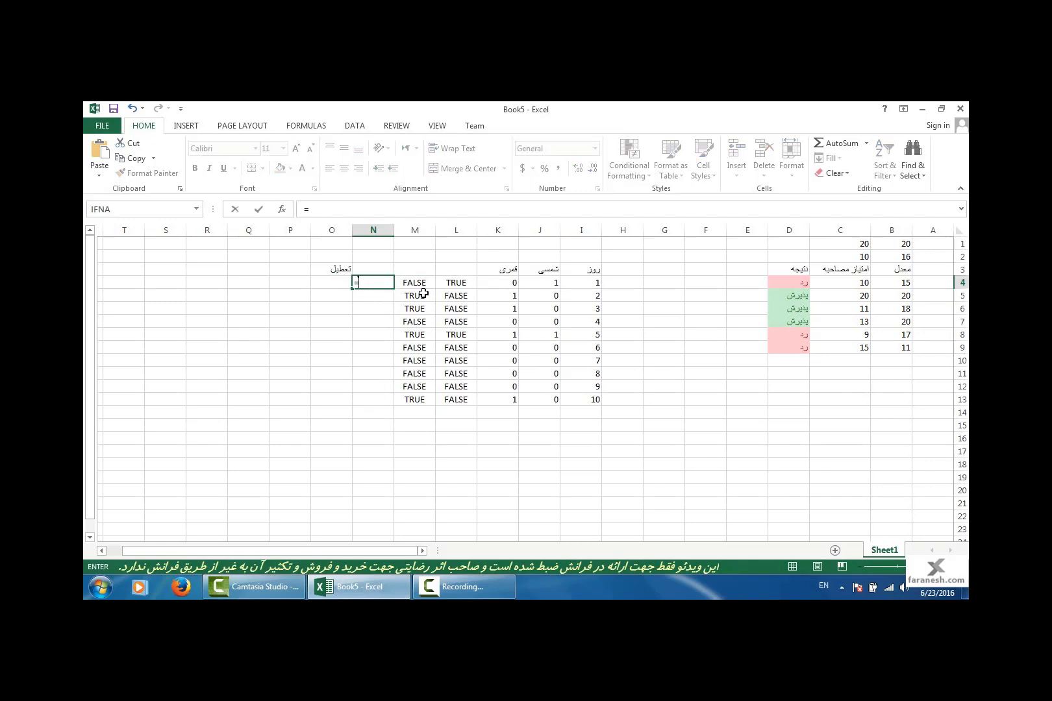
{"action": "type", "text": "OR("}
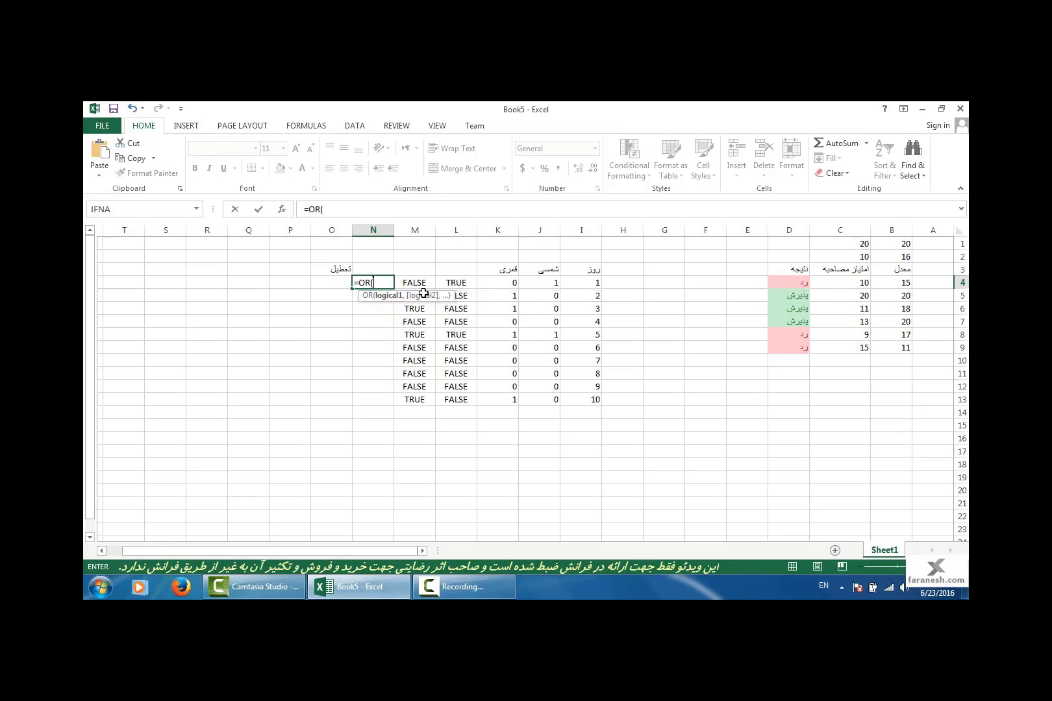
Step: Complete =OR(M4,L4) in N4 and fill it down through N13
{"action": "left_click", "coordinate": [418, 283]}
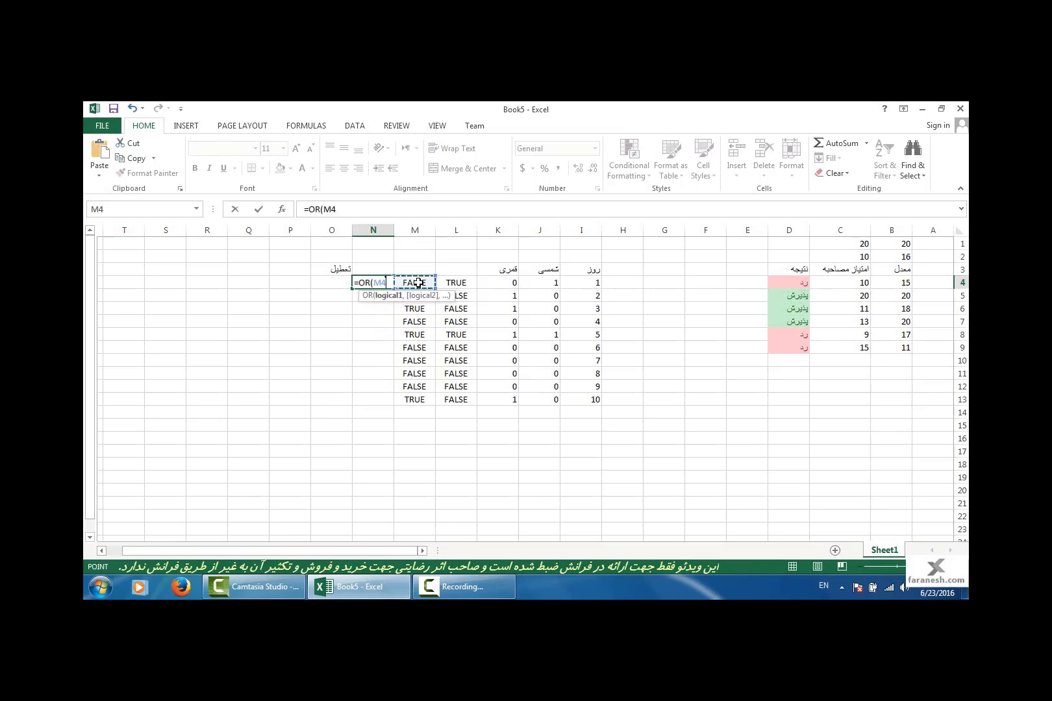
{"action": "type", "text": ","}
{"action": "left_click", "coordinate": [455, 283]}
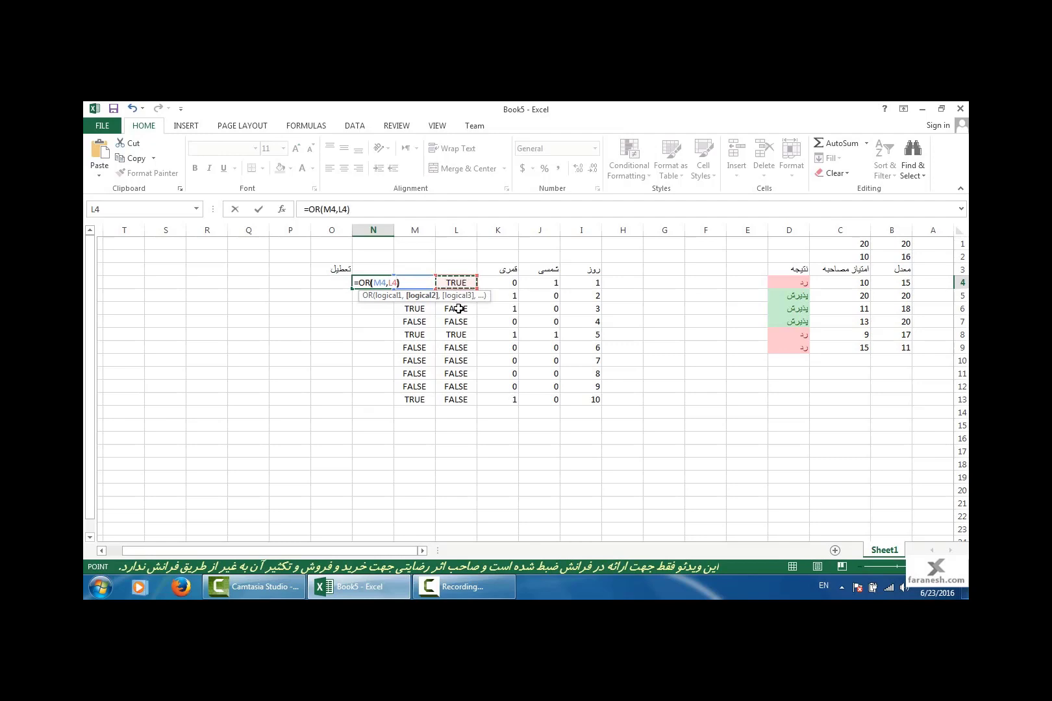
{"action": "key", "text": "Return"}
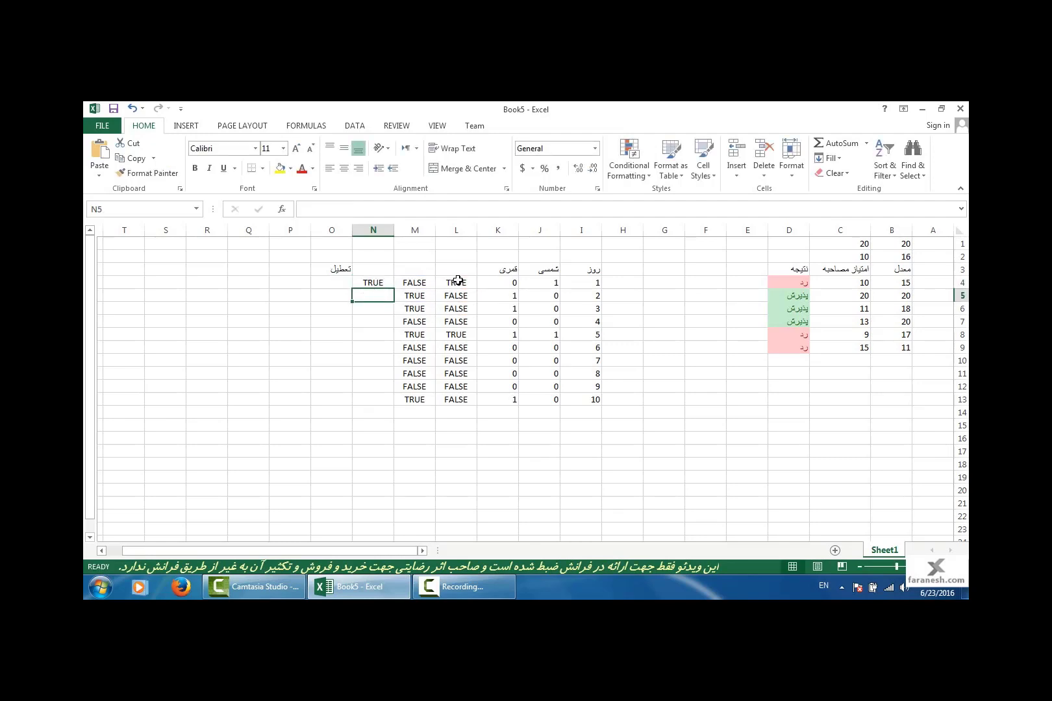
{"action": "left_click", "coordinate": [458, 280]}
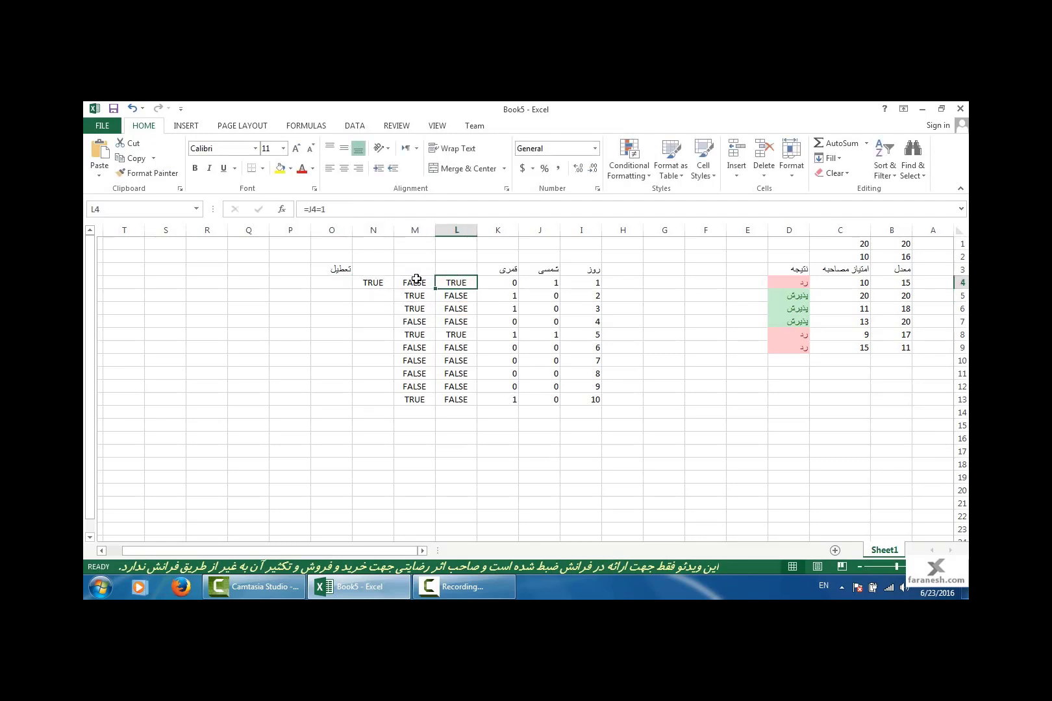
{"action": "left_click", "coordinate": [372, 284]}
{"action": "left_click_drag", "start_coordinate": [394, 289], "coordinate": [361, 397]}
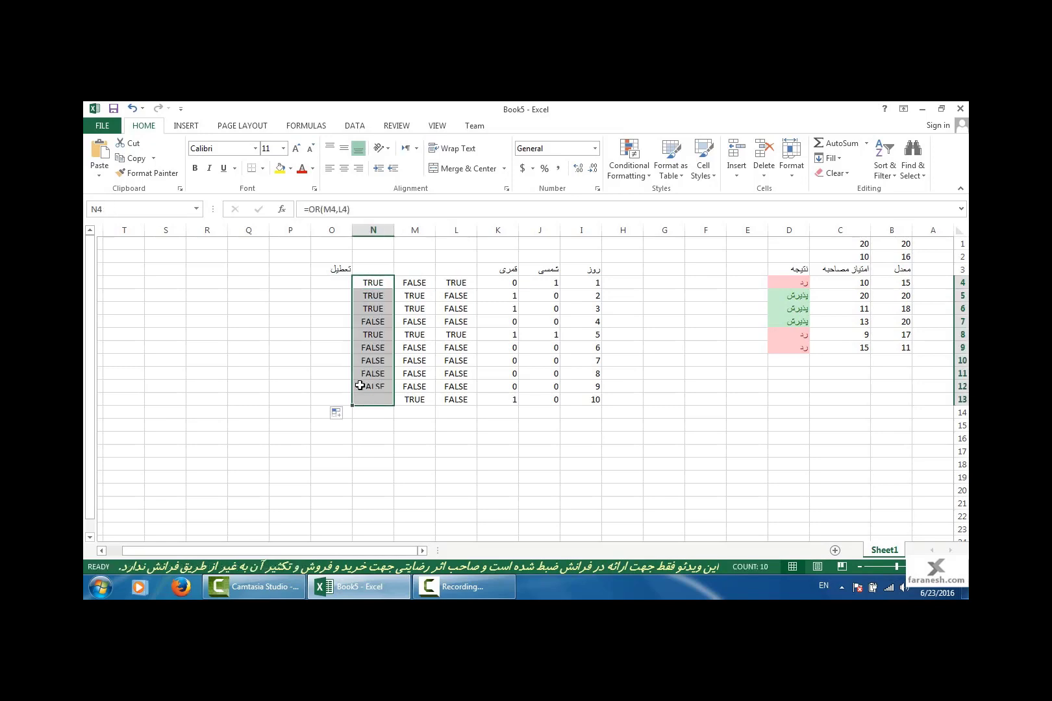
{"action": "left_click", "coordinate": [329, 283]}
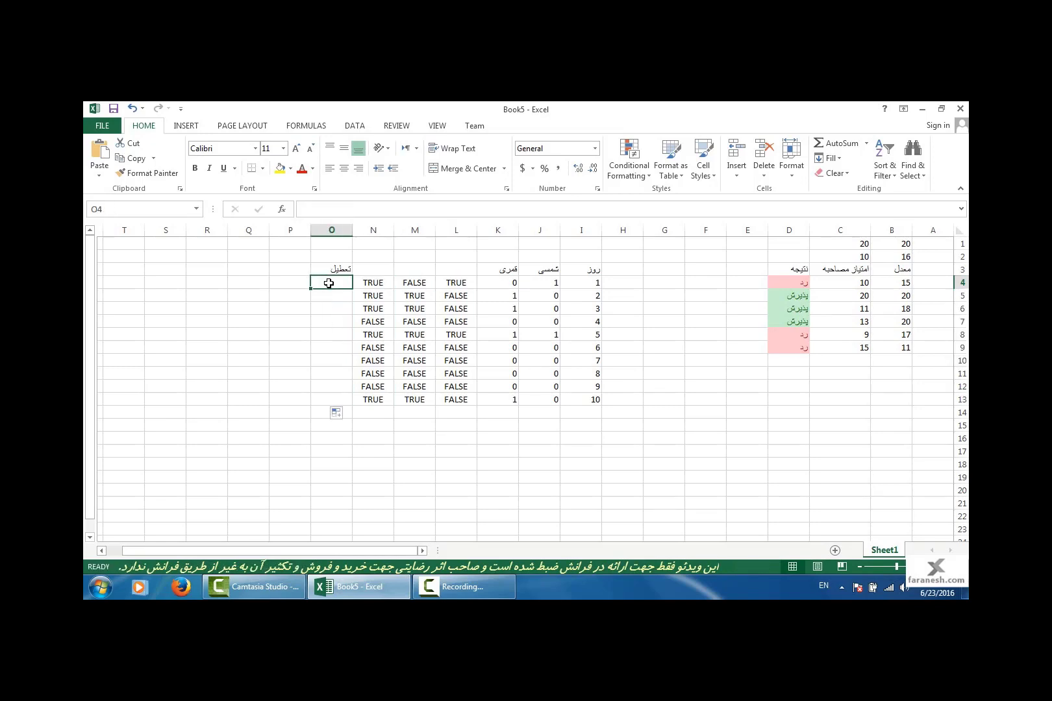
Step: Insert an IF function into O4 from the Formulas Logical list
{"action": "left_click", "coordinate": [318, 211]}
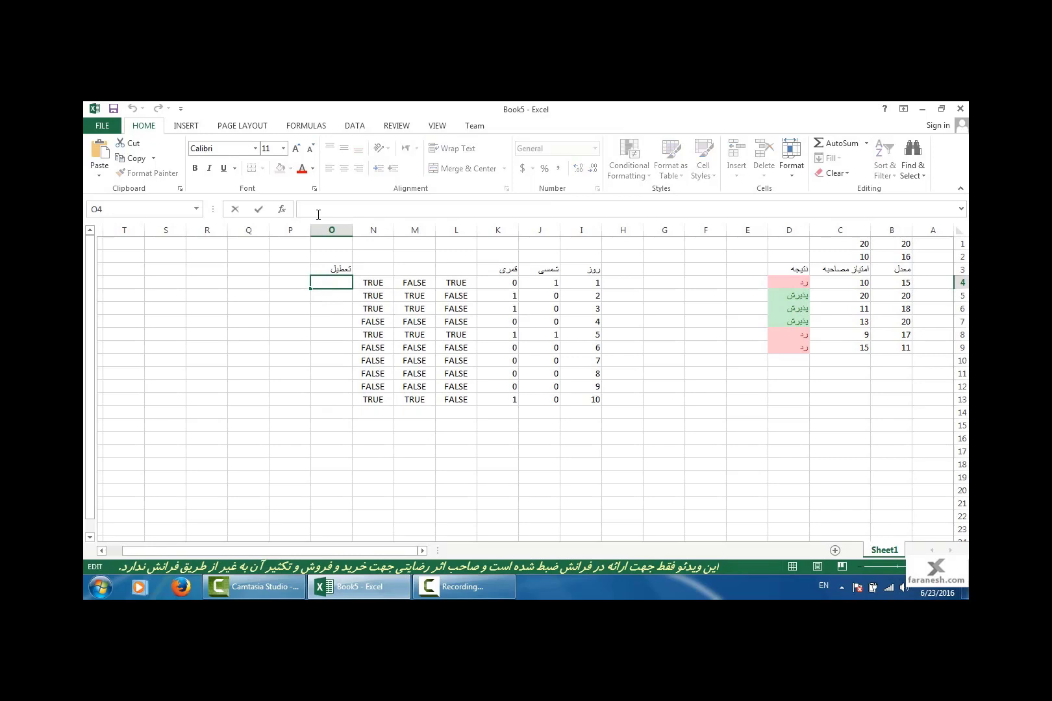
{"action": "type", "text": "=IF("}
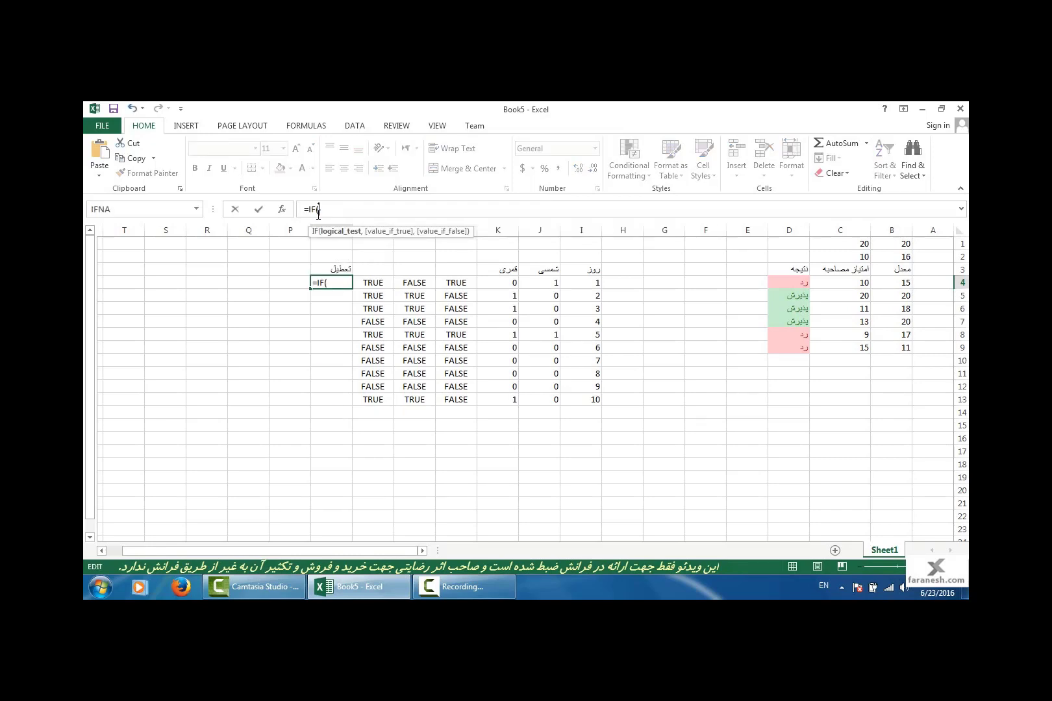
{"action": "key", "text": "Escape"}
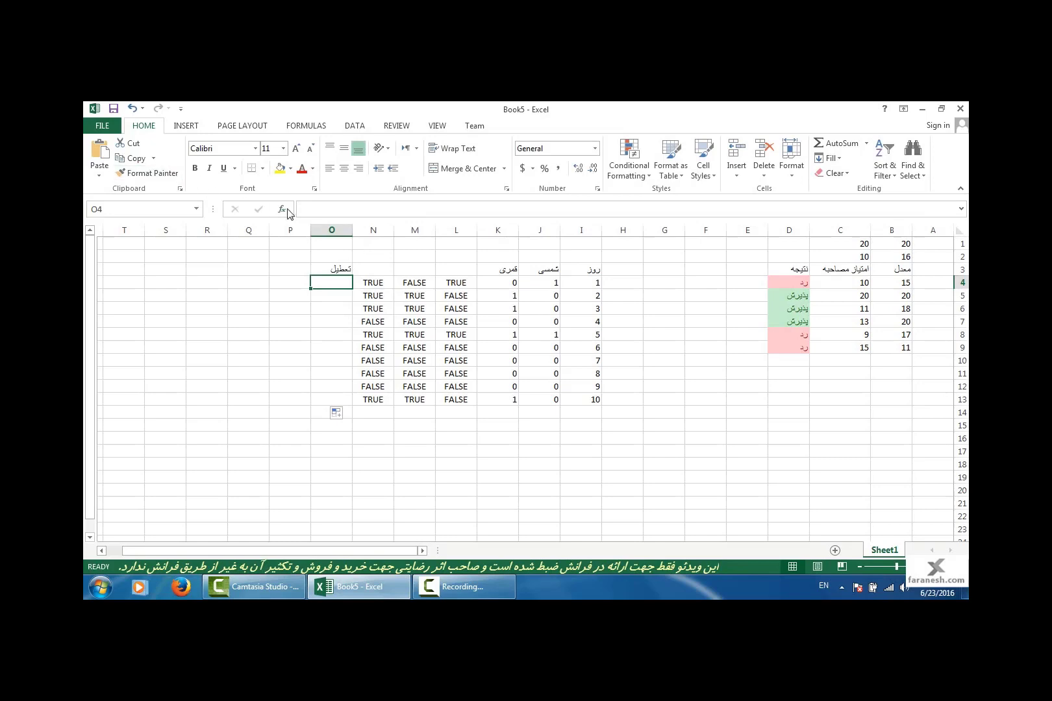
{"action": "left_click", "coordinate": [223, 127]}
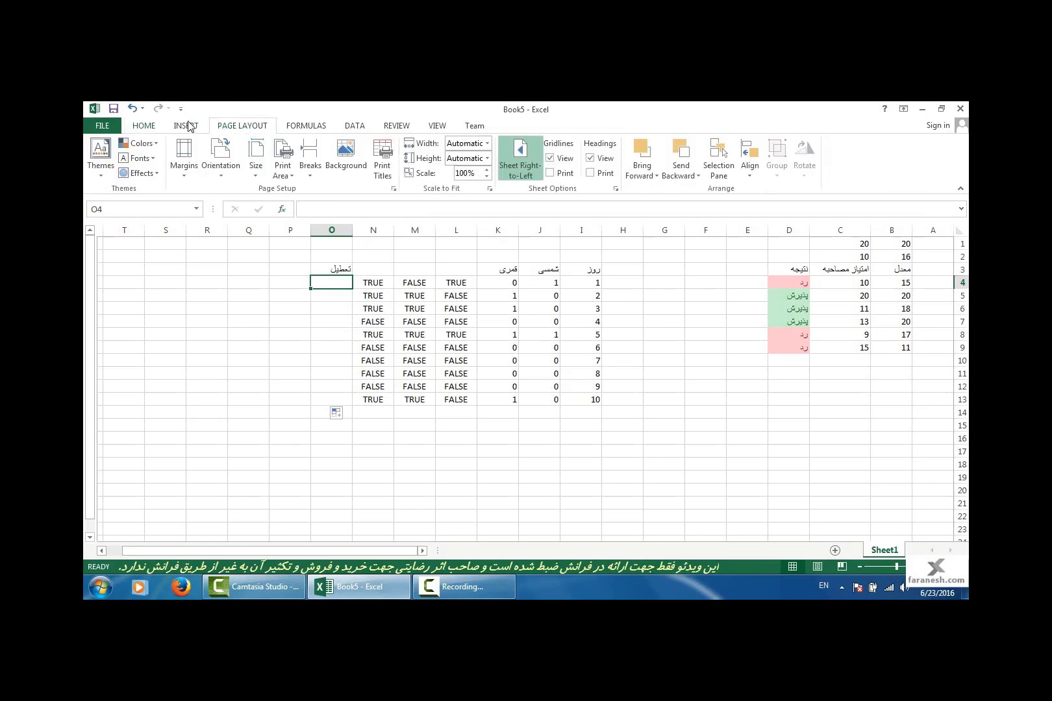
{"action": "left_click", "coordinate": [187, 126]}
{"action": "left_click", "coordinate": [306, 125]}
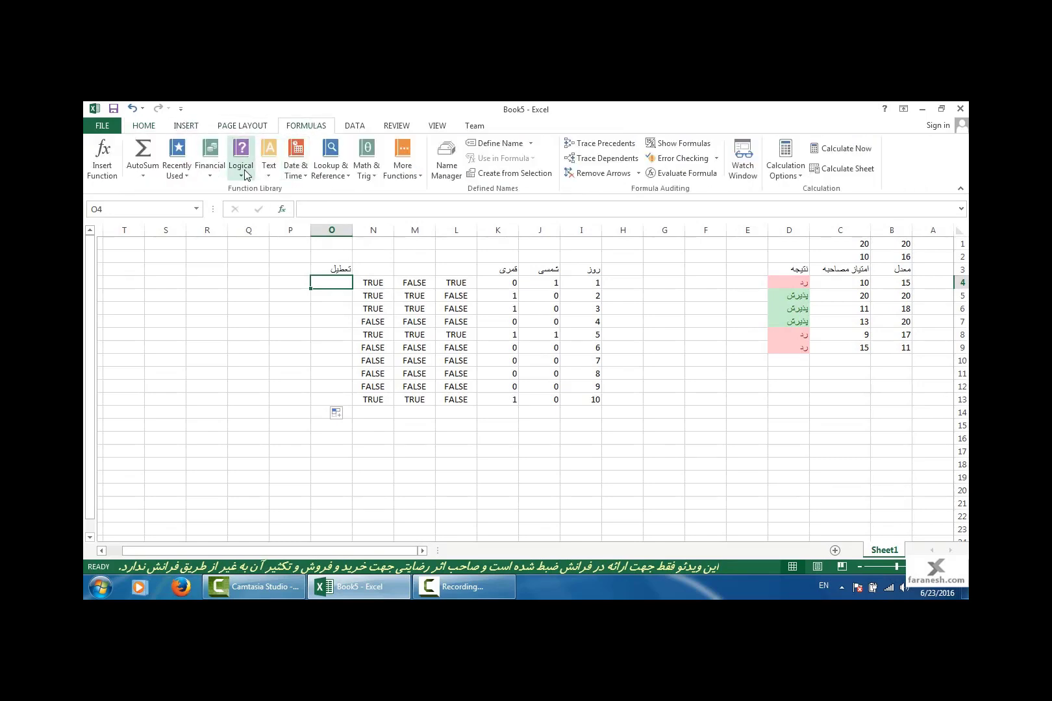
{"action": "left_click", "coordinate": [241, 159]}
{"action": "left_click", "coordinate": [253, 222]}
{"action": "left_click_drag", "start_coordinate": [341, 234], "coordinate": [869, 207]}
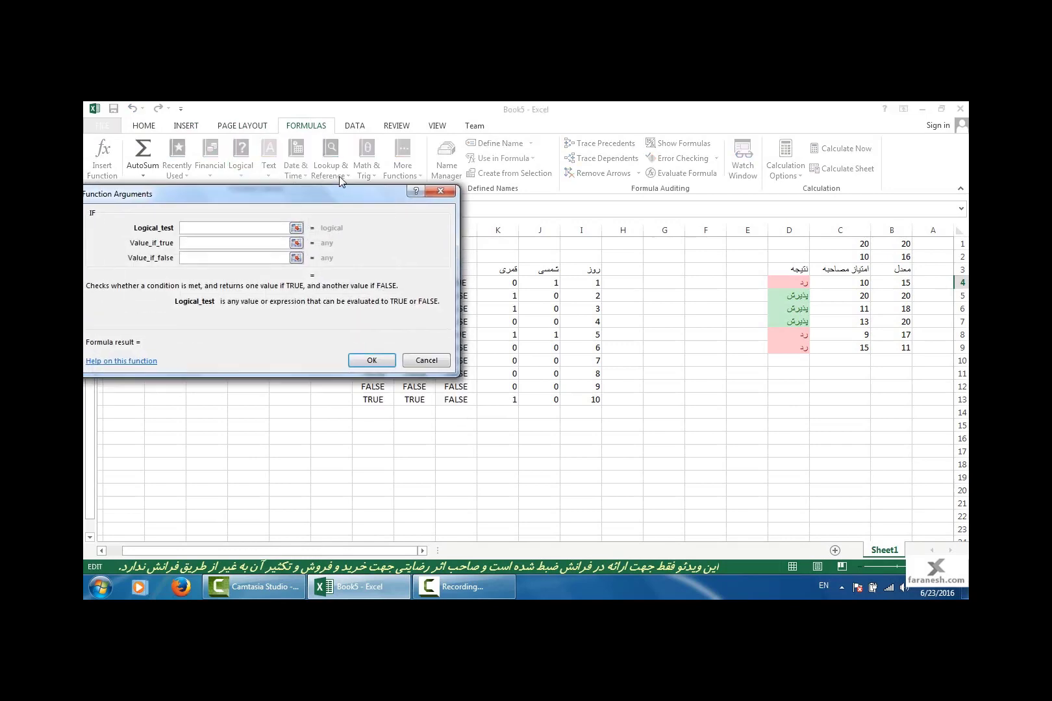
{"action": "left_click_drag", "start_coordinate": [866, 213], "coordinate": [860, 222]}
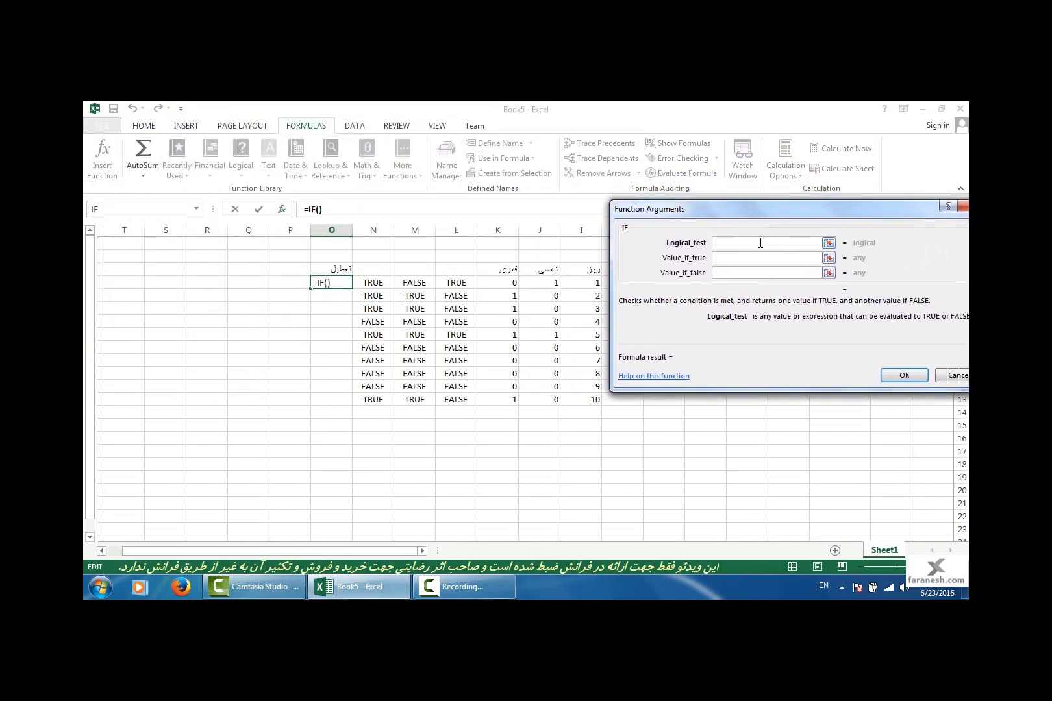
Step: Set the IF arguments to N4=TRUE, "تعطیل" and "", and confirm
{"action": "left_click", "coordinate": [374, 284]}
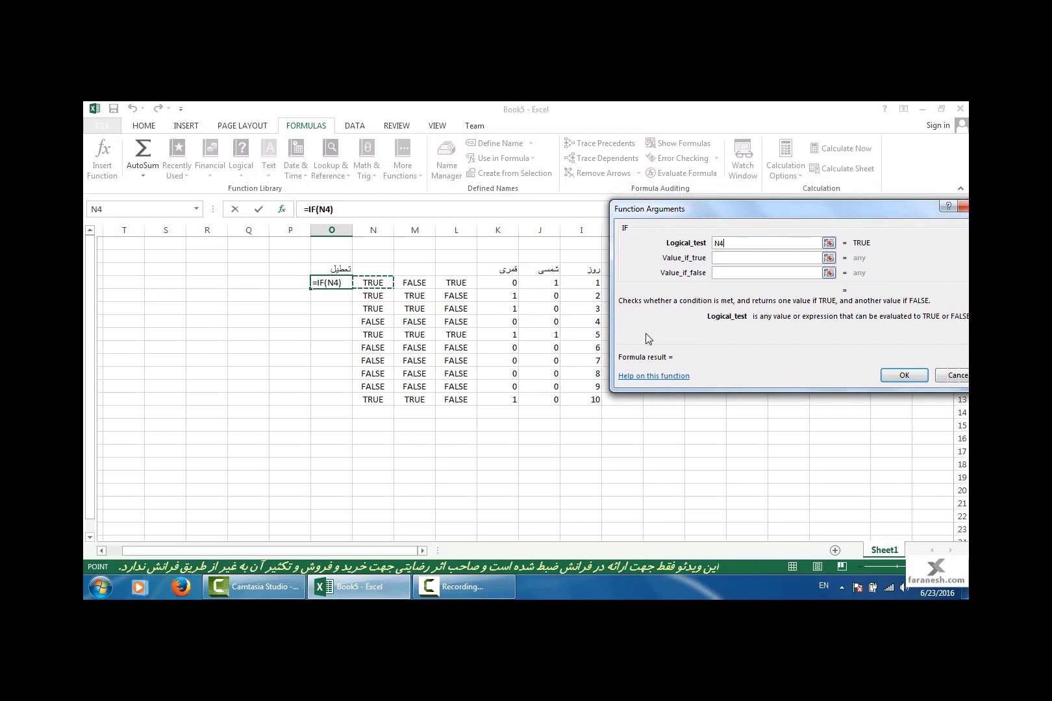
{"action": "type", "text": "="}
{"action": "type", "text": "TRUE"}
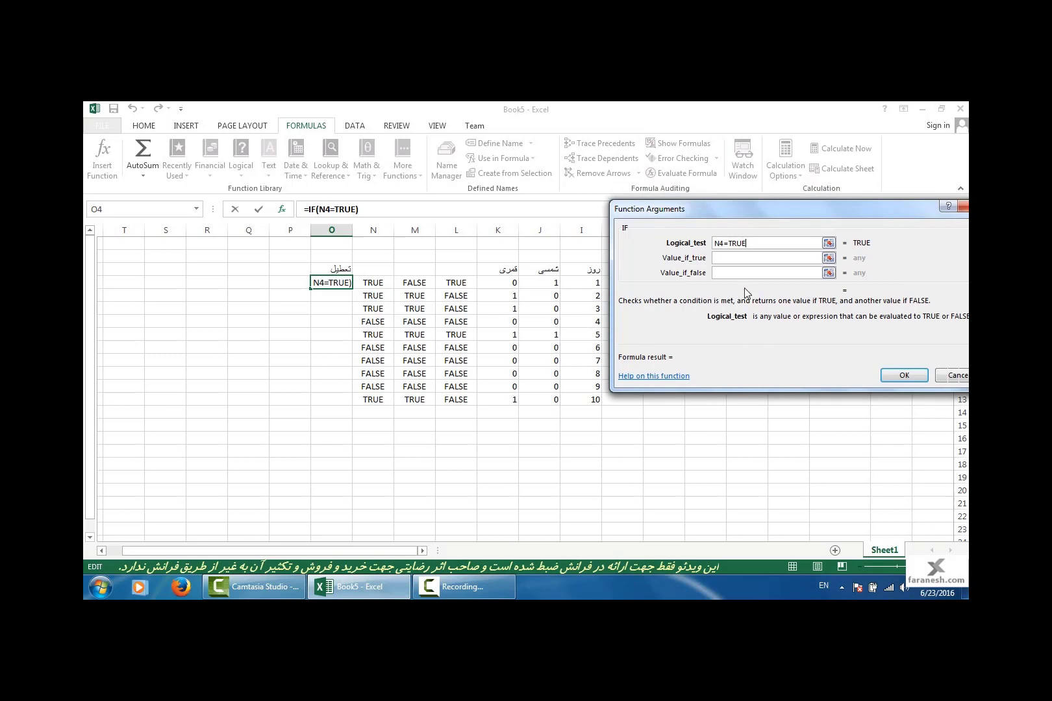
{"action": "left_click", "coordinate": [727, 259]}
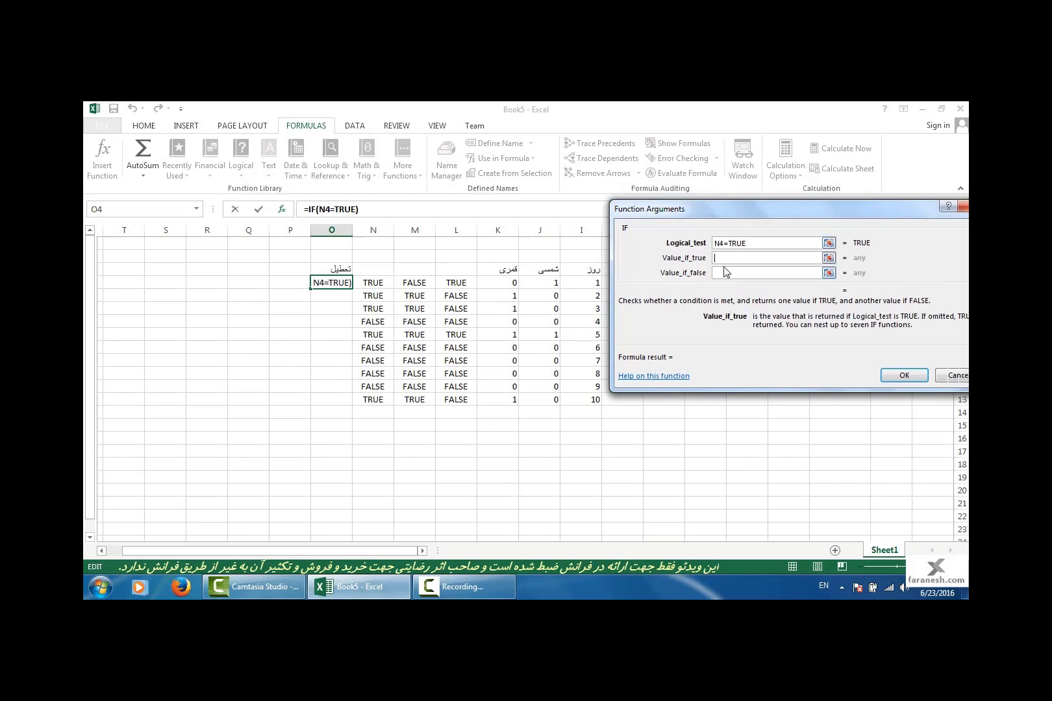
{"action": "type", "text": "\""}
{"action": "type", "text": "تعط"}
{"action": "key", "text": "BackSpace"}
{"action": "key", "text": "BackSpace"}
{"action": "type", "text": "طیل\""}
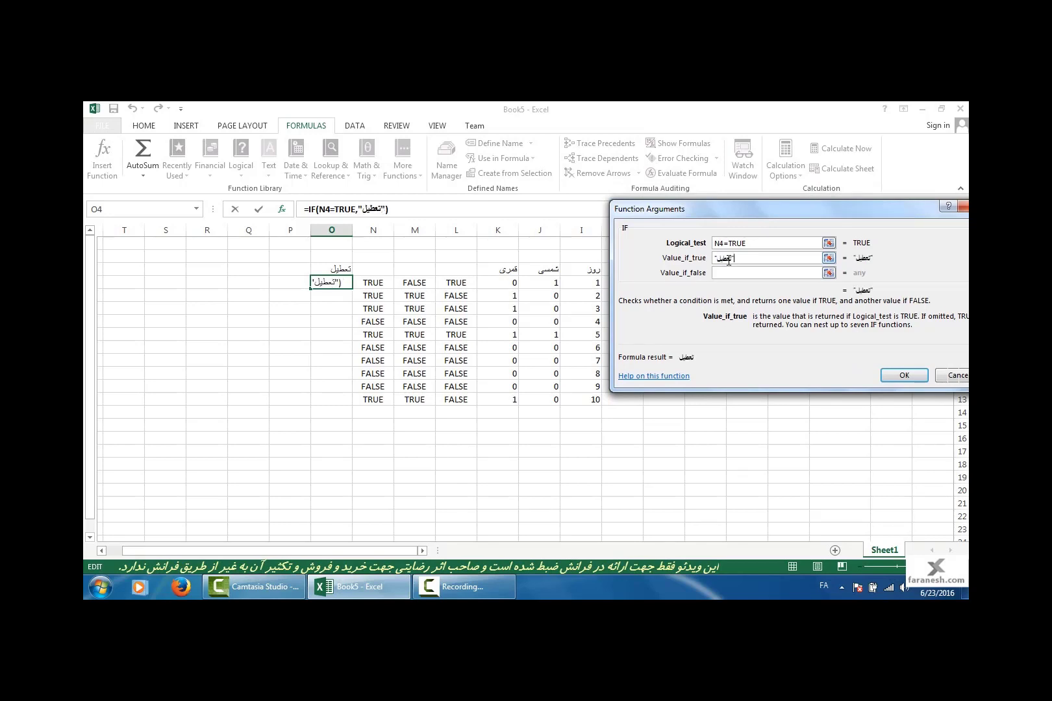
{"action": "left_click", "coordinate": [728, 272]}
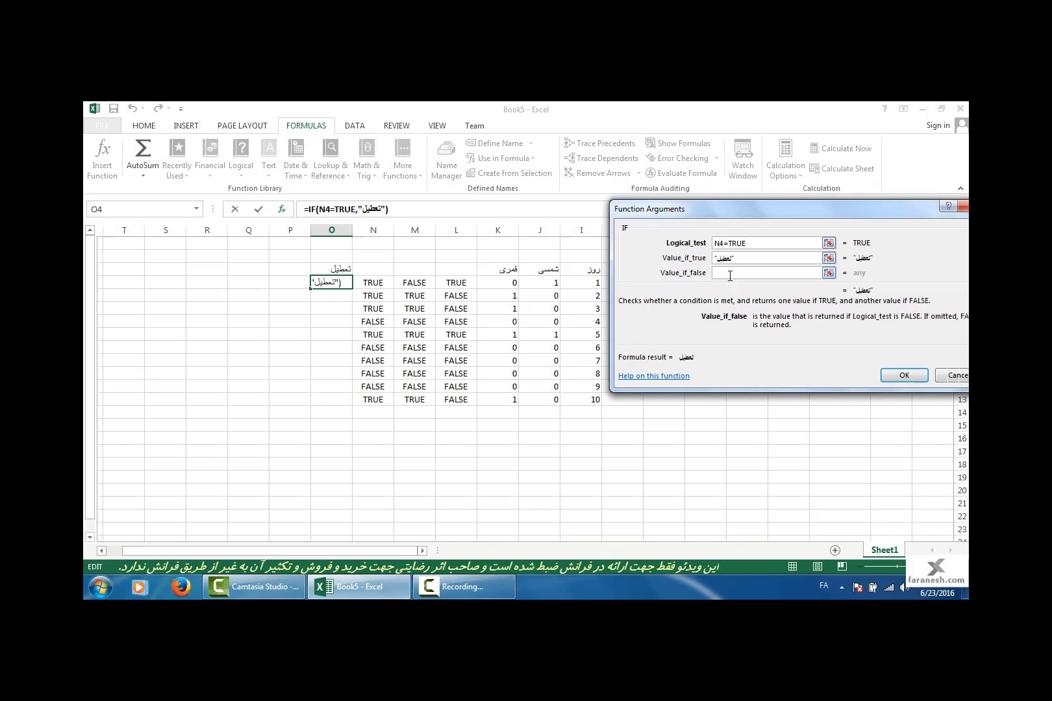
{"action": "type", "text": "\"\""}
{"action": "left_click", "coordinate": [911, 377]}
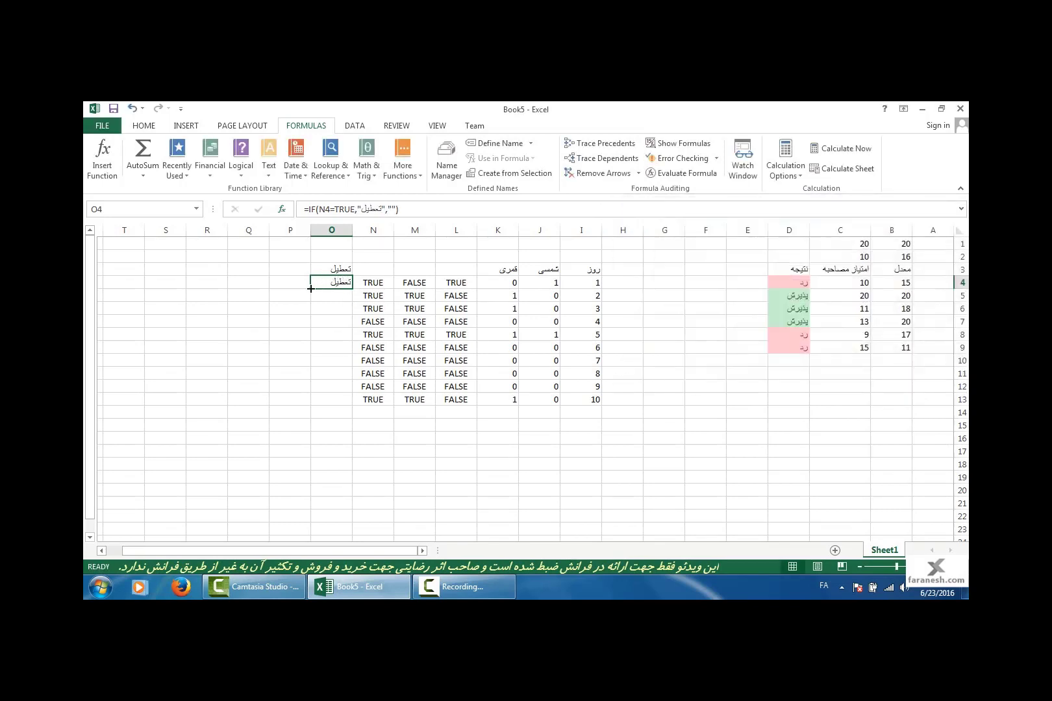
Step: Fill O4's holiday formula down to O13 and review which days show تعطیل
{"action": "left_click_drag", "start_coordinate": [311, 288], "coordinate": [321, 406]}
{"action": "left_click", "coordinate": [454, 450]}
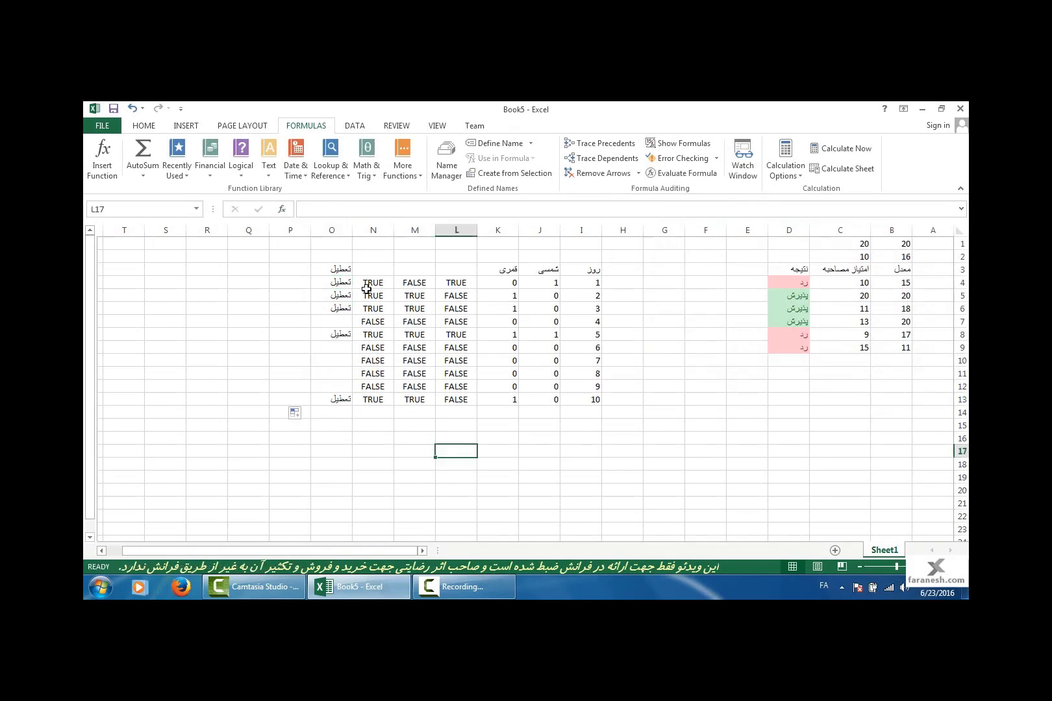
{"action": "left_click_drag", "start_coordinate": [337, 283], "coordinate": [337, 309]}
{"action": "left_click", "coordinate": [338, 334]}
{"action": "left_click", "coordinate": [337, 405]}
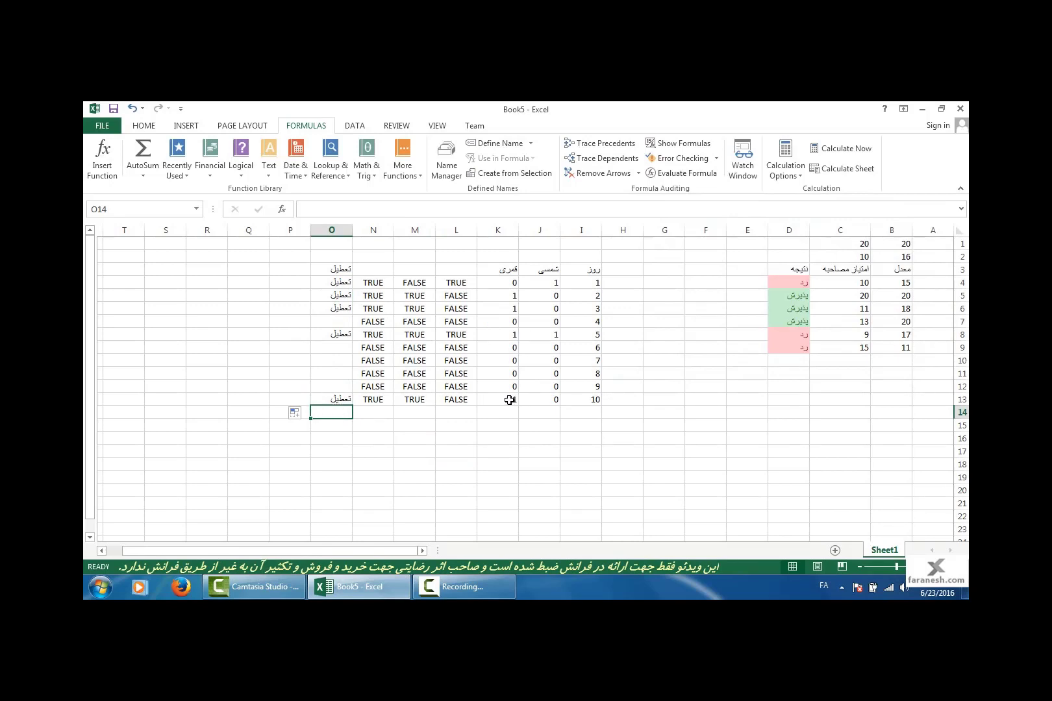
{"action": "mouse_move", "coordinate": [510, 400]}
{"action": "left_mouse_down"}
{"action": "mouse_move", "coordinate": [542, 399]}
{"action": "mouse_move", "coordinate": [441, 350]}
{"action": "mouse_move", "coordinate": [315, 350]}
{"action": "left_mouse_up"}
{"action": "left_click_drag", "start_coordinate": [549, 309], "coordinate": [338, 321]}
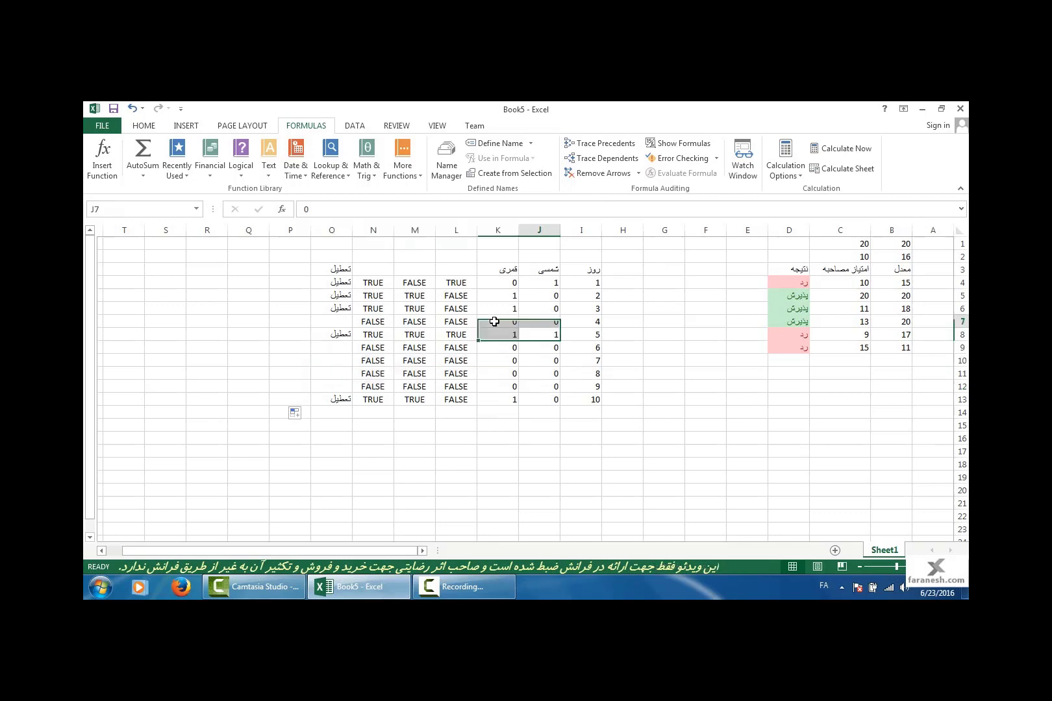
{"action": "key", "text": "shift+Down"}
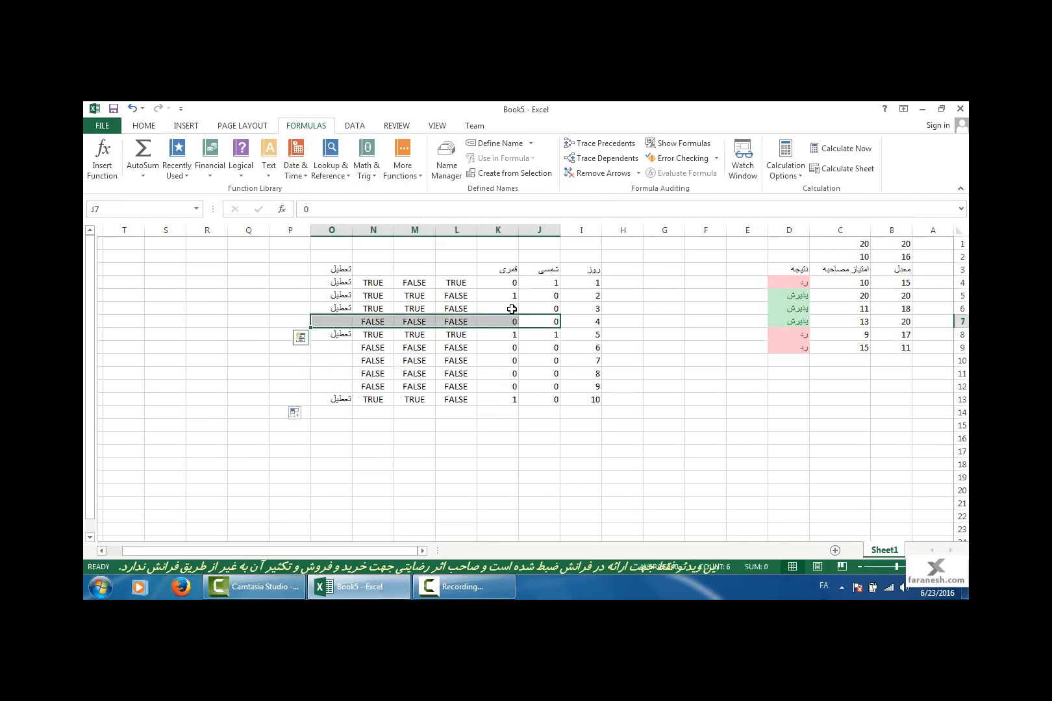
Step: Inspect day 2's and day 5's flag formulas in L5 and N5
{"action": "left_click", "coordinate": [511, 295]}
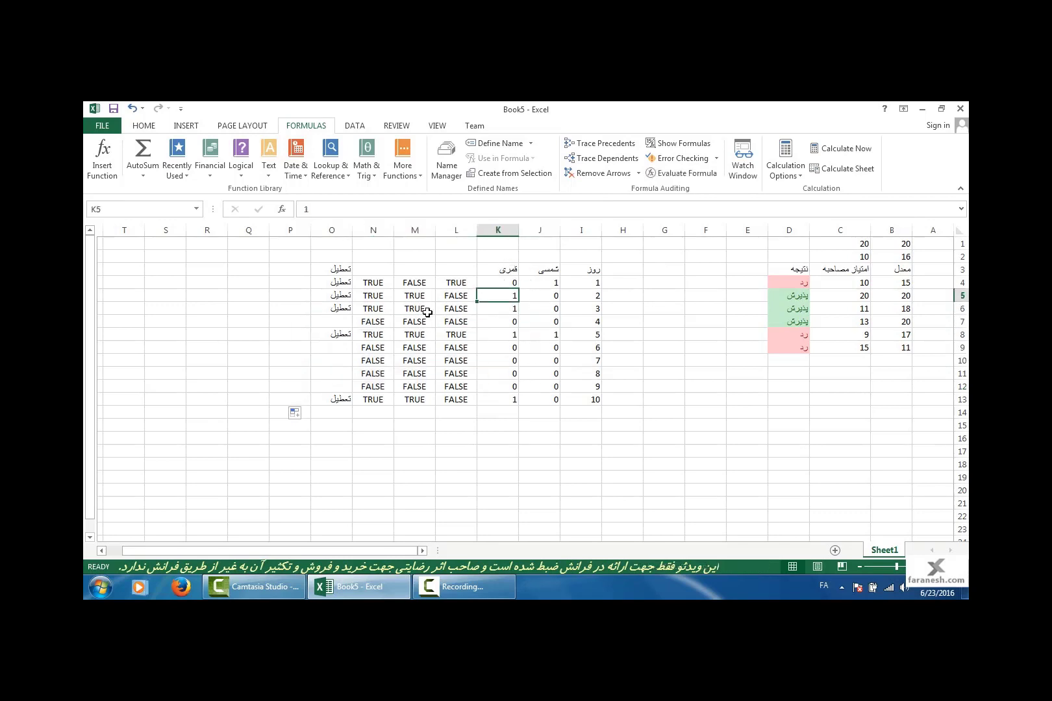
{"action": "left_click", "coordinate": [441, 335]}
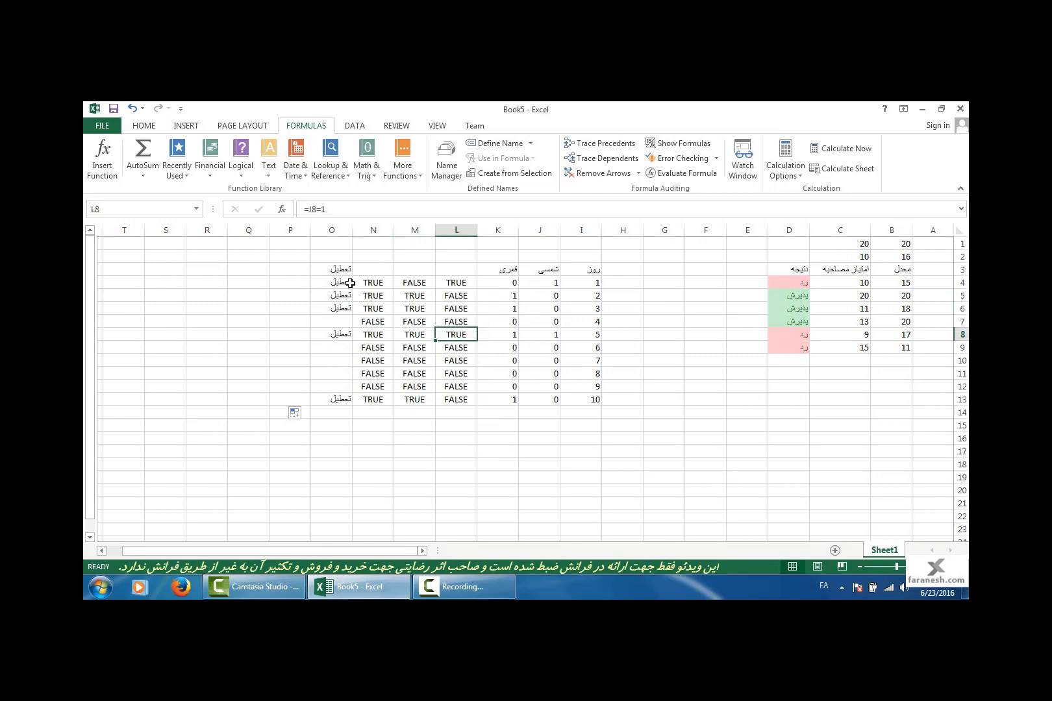
{"action": "left_click", "coordinate": [457, 295]}
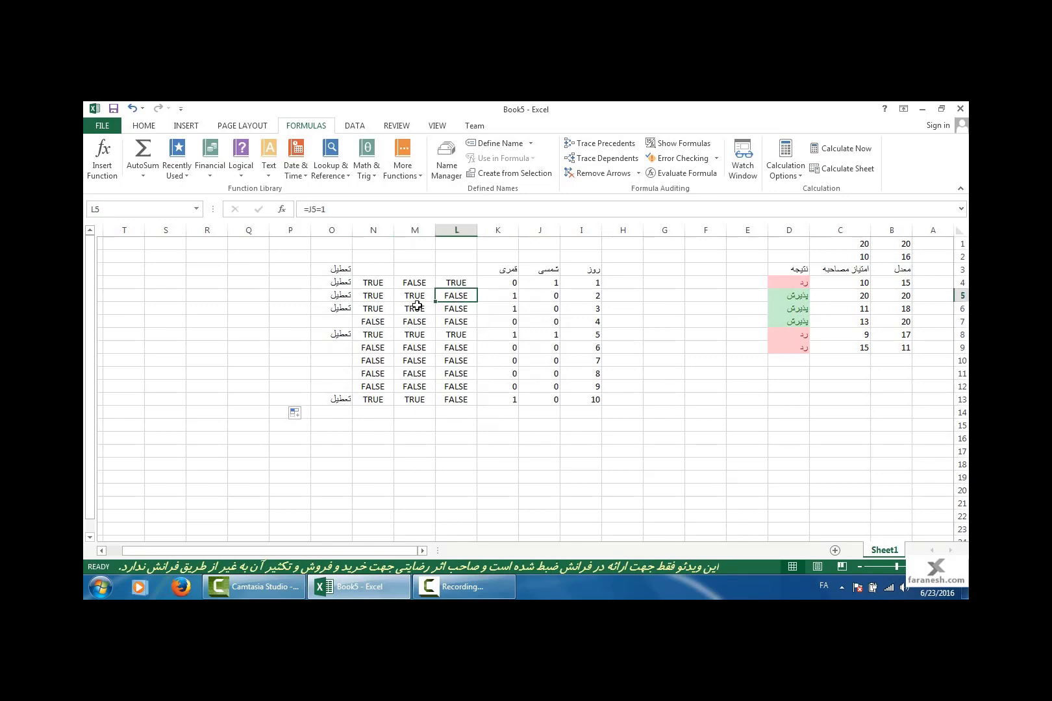
{"action": "left_click", "coordinate": [382, 298]}
{"action": "left_click", "coordinate": [461, 295]}
{"action": "double_click", "coordinate": [458, 296]}
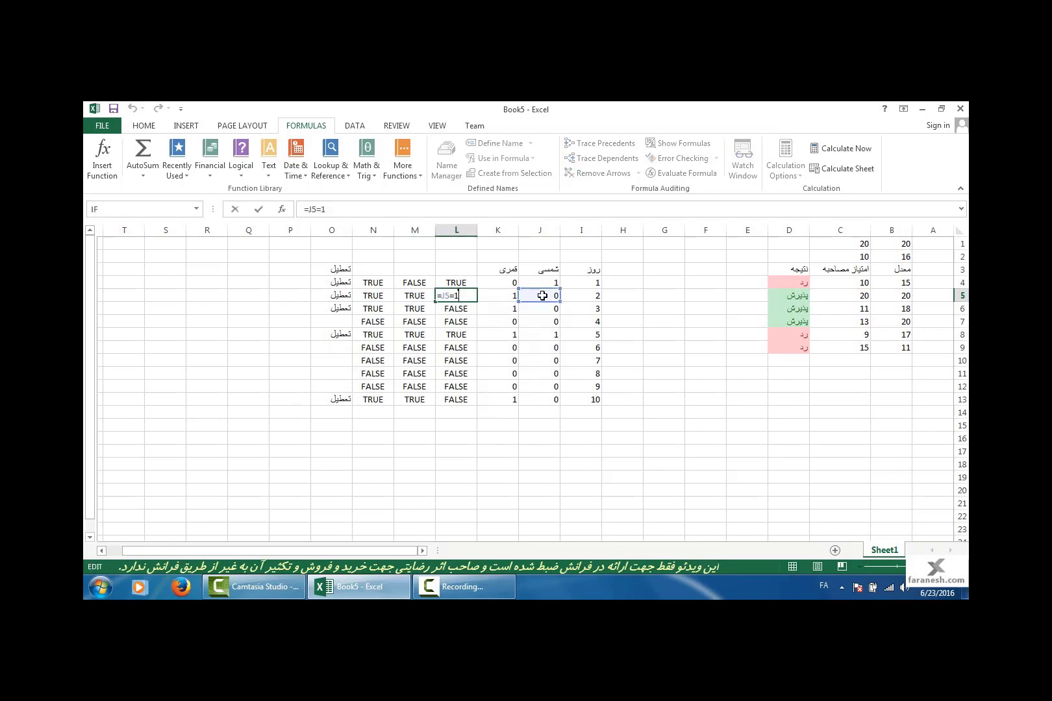
{"action": "left_click", "coordinate": [380, 298]}
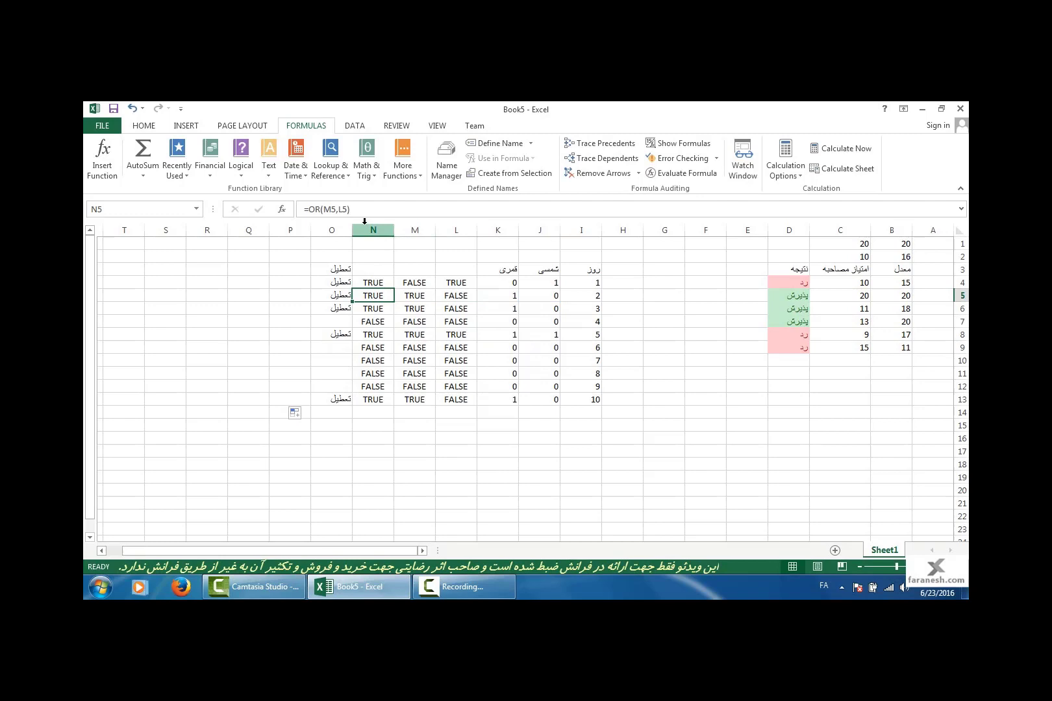
Step: Rewrite N5's OR formula to test J5=1 and K5 directly
{"action": "left_click", "coordinate": [331, 209]}
{"action": "left_click_drag", "start_coordinate": [350, 210], "coordinate": [327, 211]}
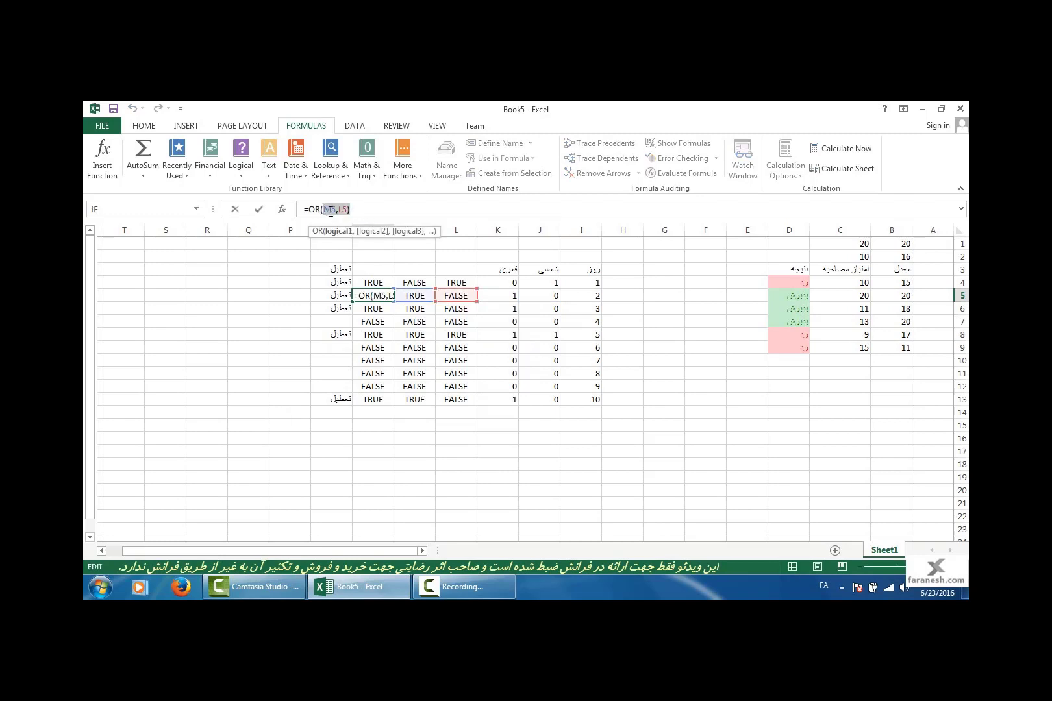
{"action": "key", "text": "BackSpace"}
{"action": "left_click", "coordinate": [534, 296]}
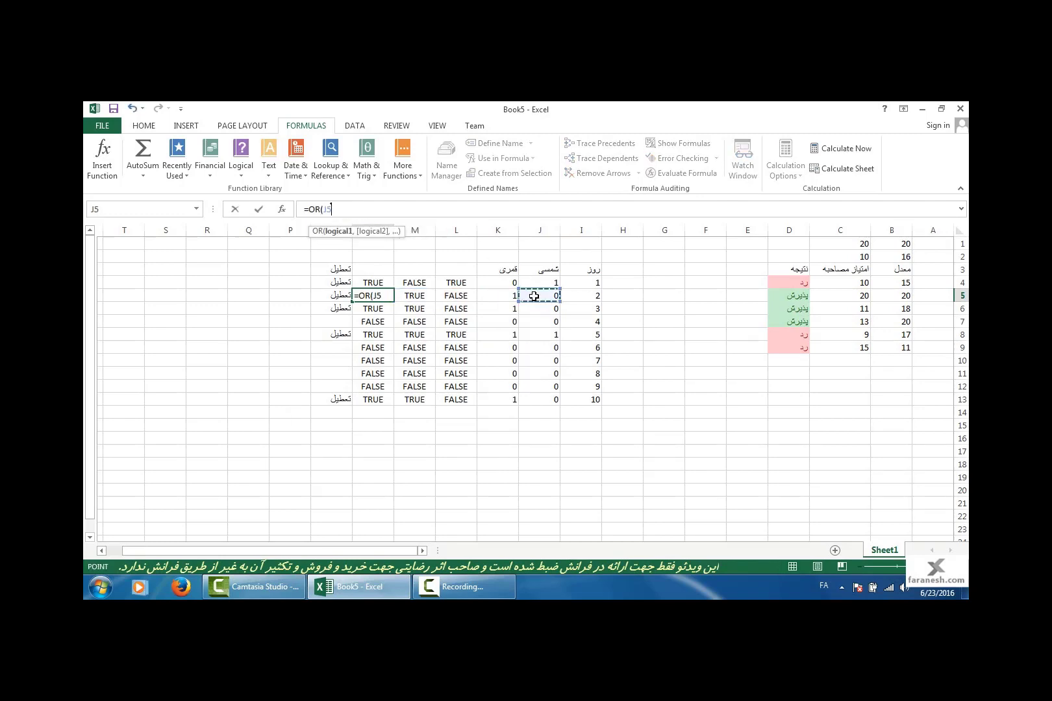
{"action": "type", "text": "=1"}
{"action": "type", "text": ","}
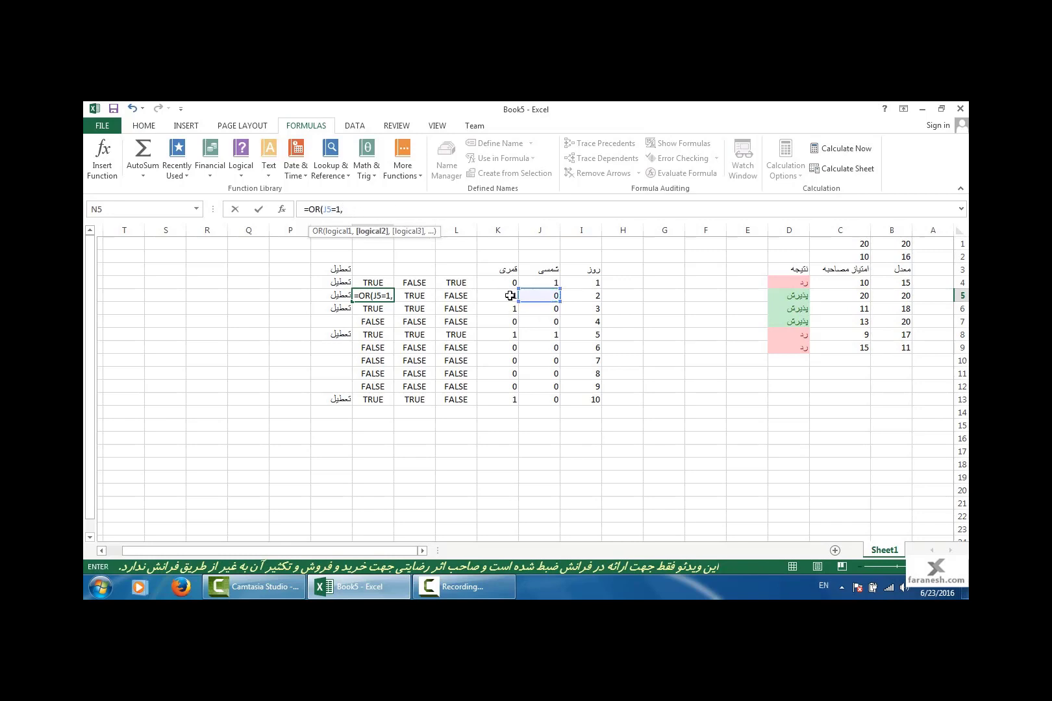
{"action": "left_click", "coordinate": [508, 295]}
{"action": "type", "text": "="}
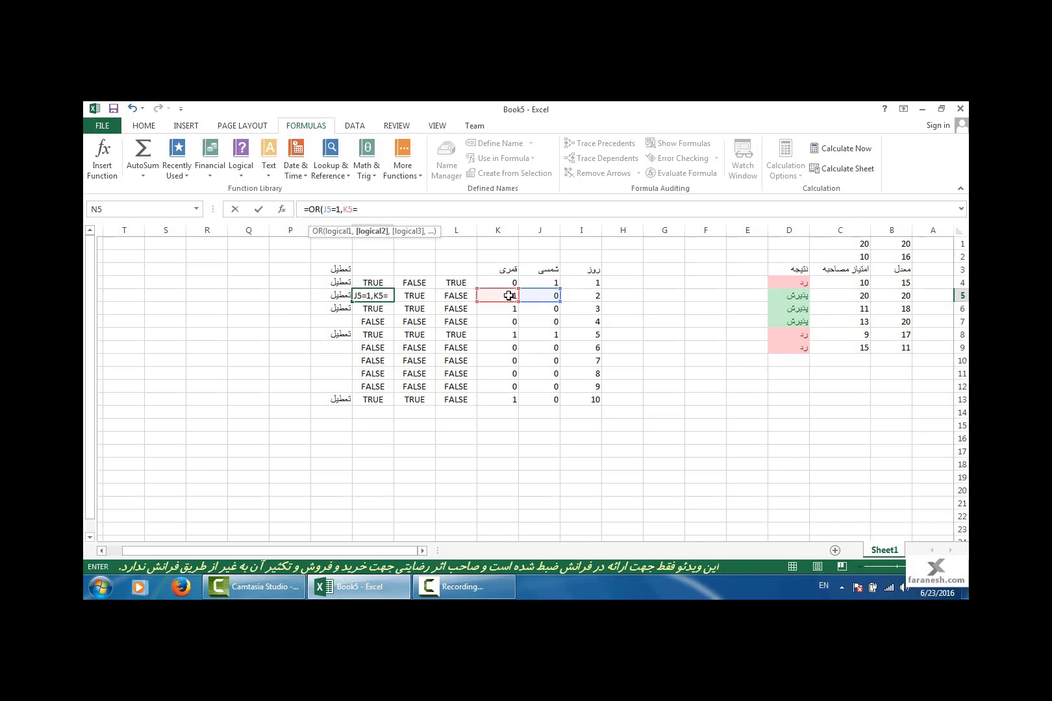
{"action": "type", "text": "12"}
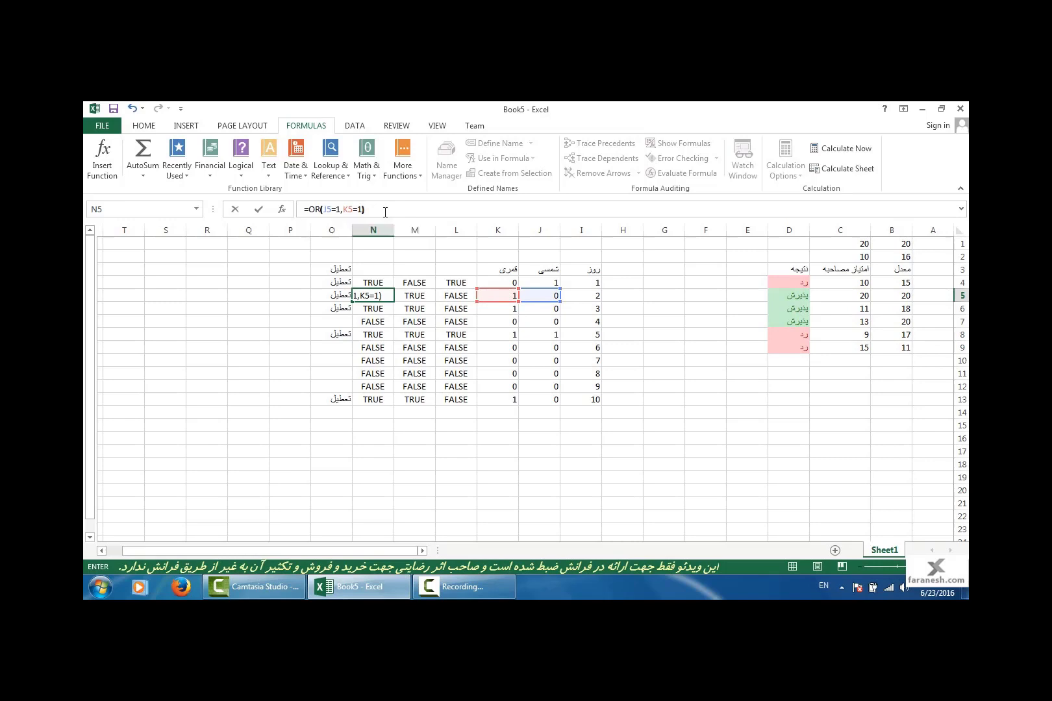
{"action": "key", "text": "Return"}
Step: Recheck N5's revised OR formula, restoring it after an accidental delete
{"action": "left_click", "coordinate": [367, 296]}
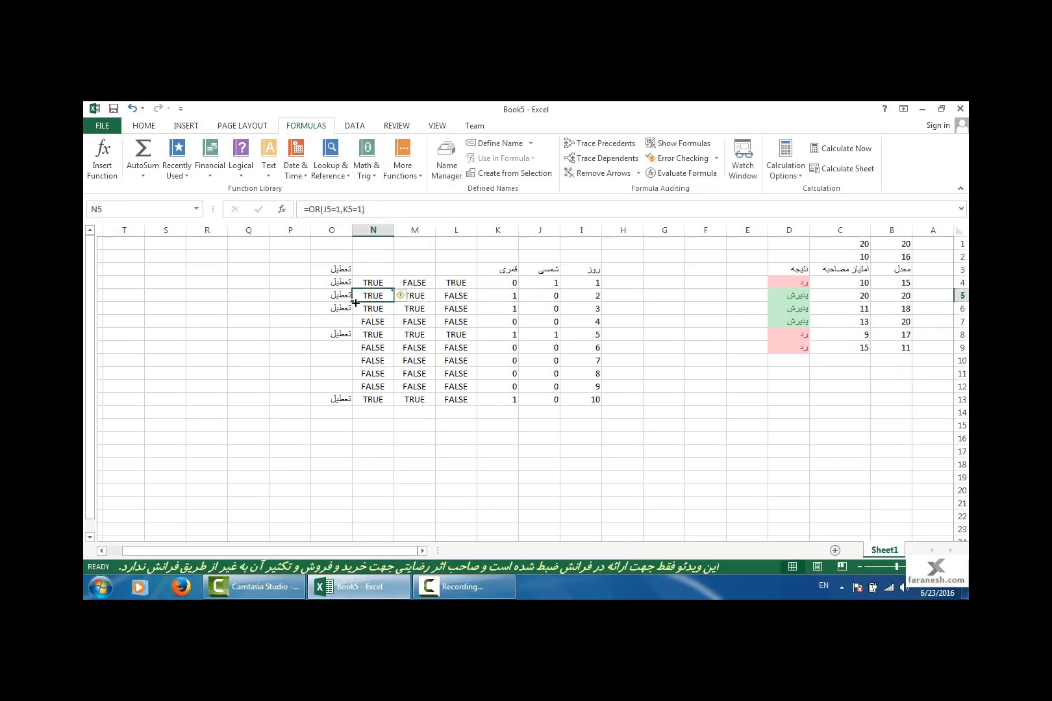
{"action": "key", "text": "Delete"}
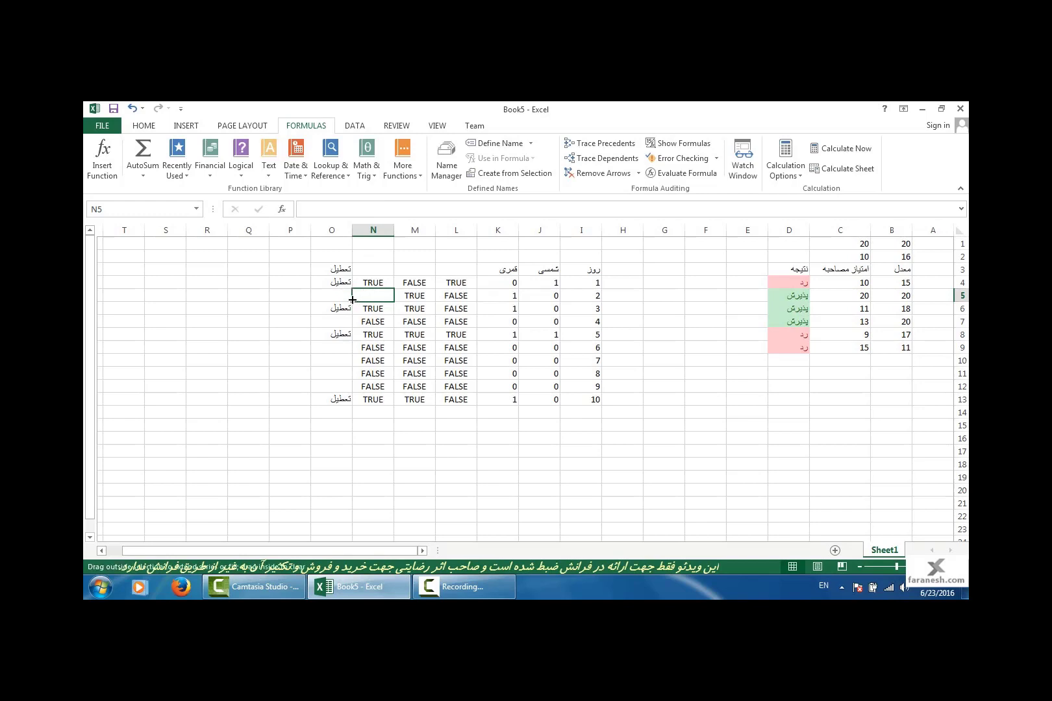
{"action": "key", "text": "ctrl+z"}
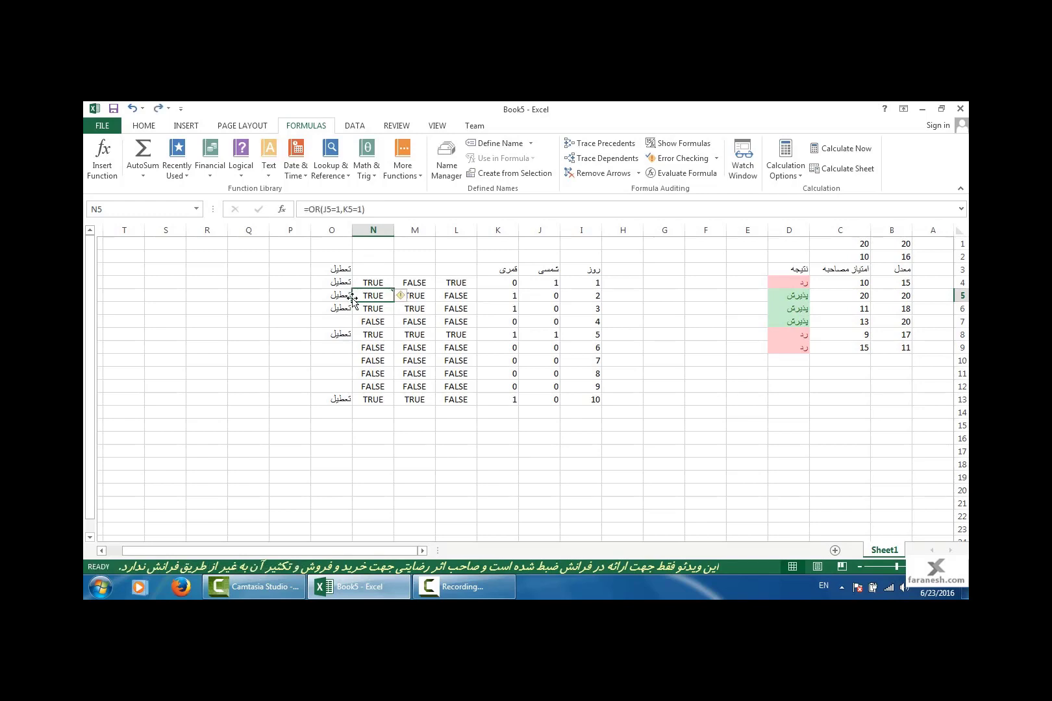
{"action": "left_click_drag", "start_coordinate": [353, 302], "coordinate": [386, 295]}
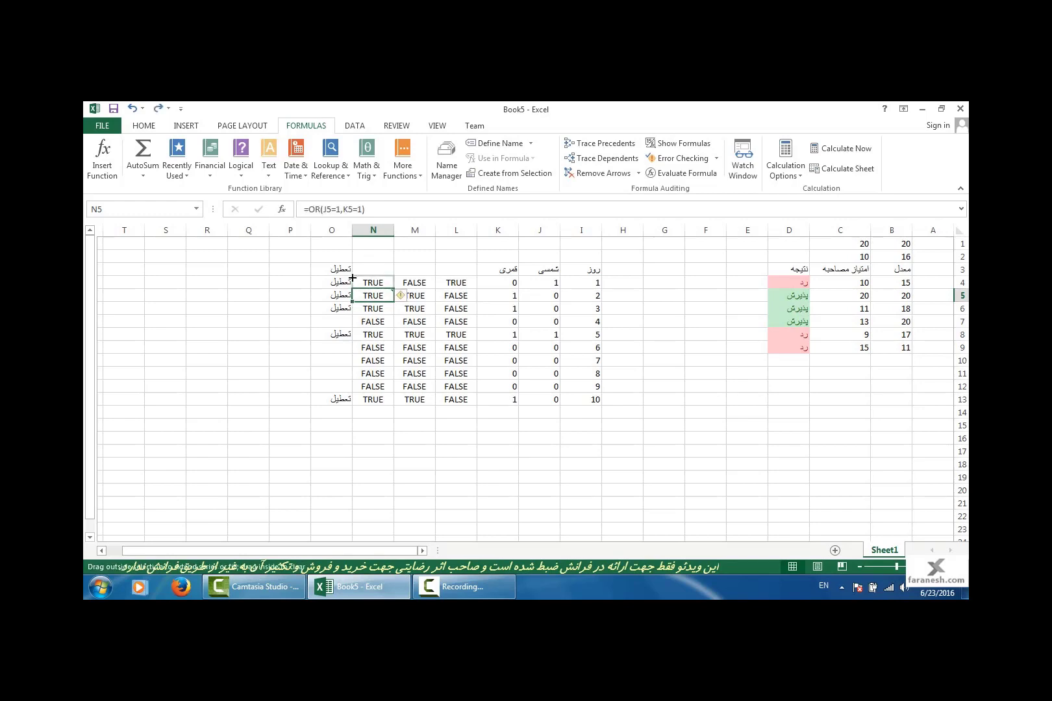
{"action": "double_click", "coordinate": [386, 296]}
{"action": "key", "text": "Escape"}
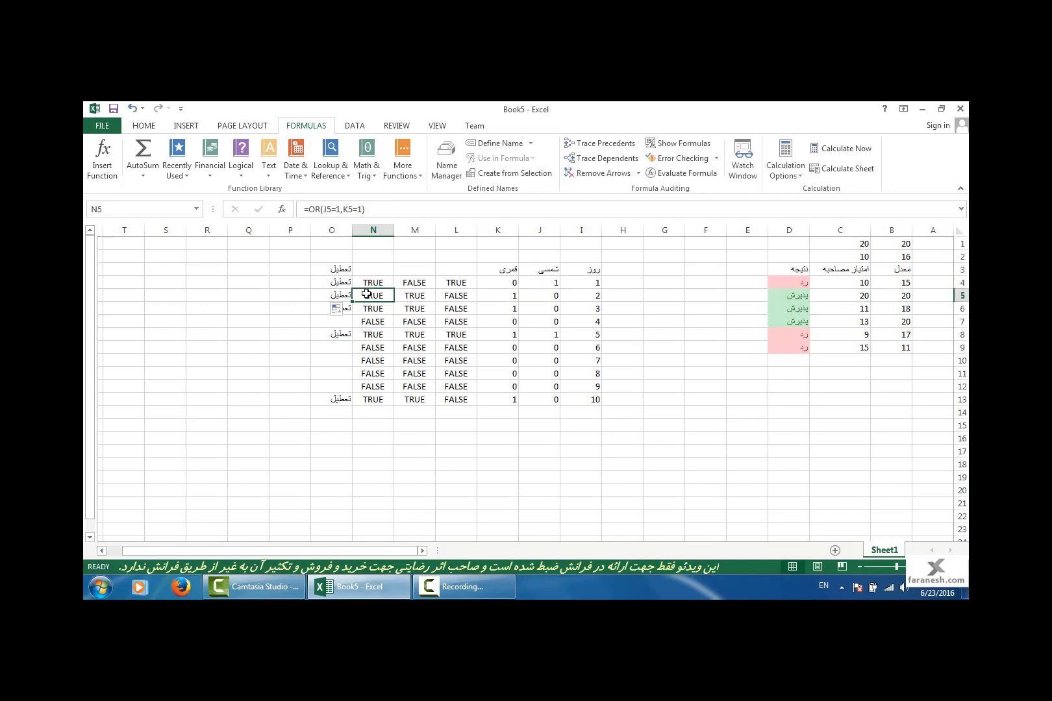
Step: Fill the direct OR formula through N4:N13 and select helper columns L and M
{"action": "left_click", "coordinate": [356, 283]}
{"action": "left_click", "coordinate": [349, 290]}
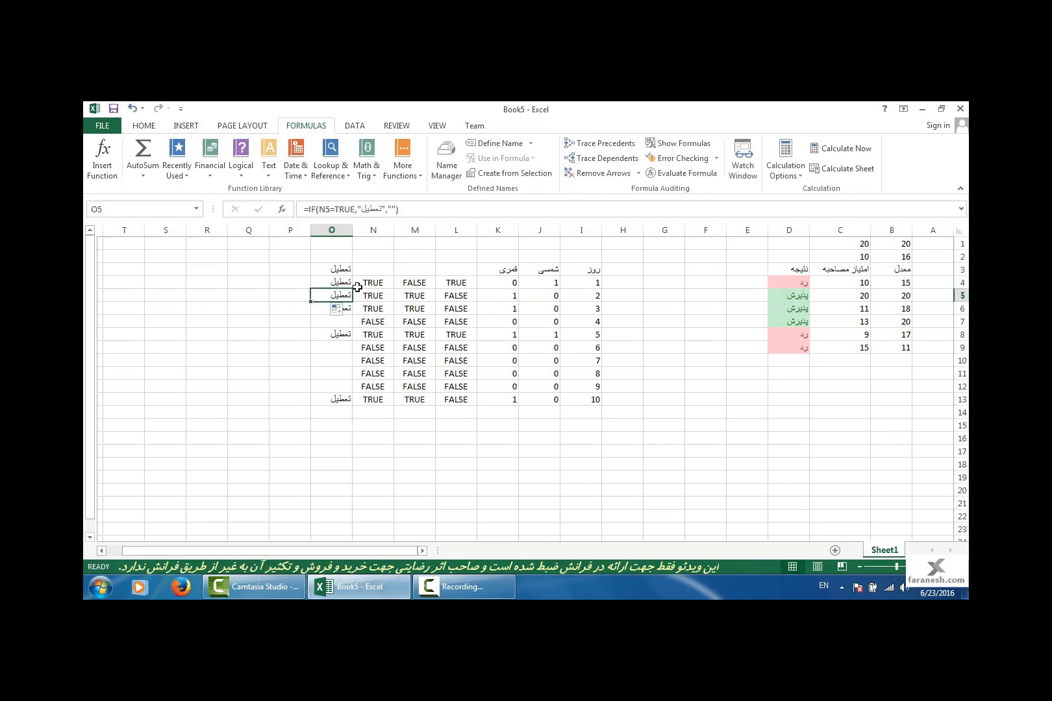
{"action": "left_click", "coordinate": [356, 286]}
{"action": "left_click_drag", "start_coordinate": [355, 287], "coordinate": [354, 403]}
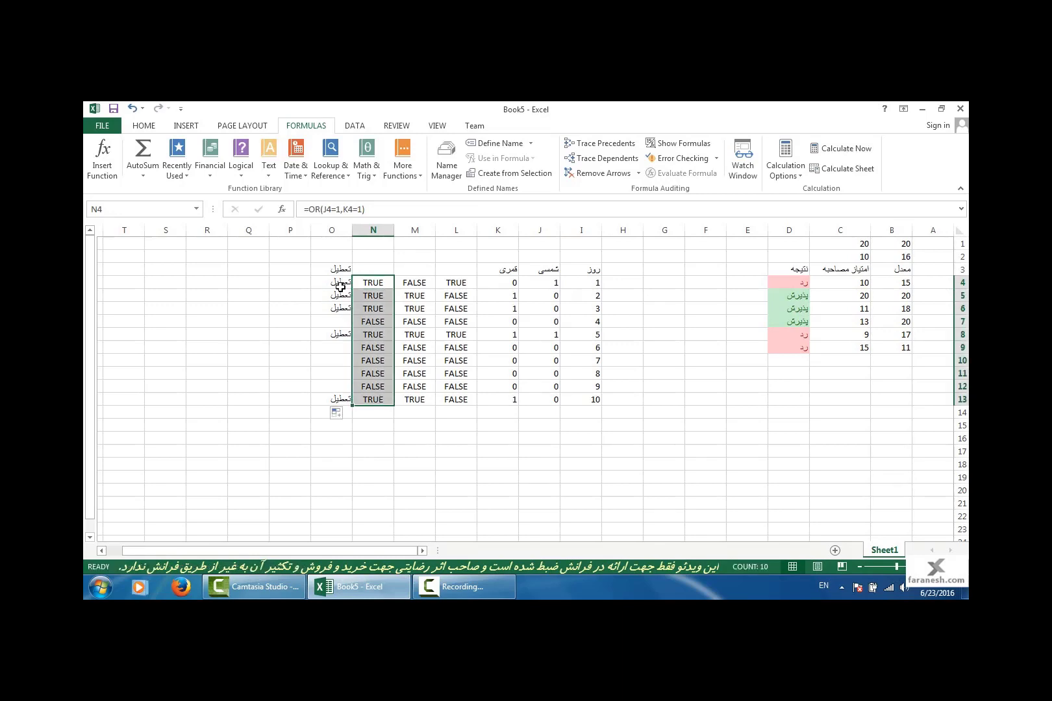
{"action": "left_click", "coordinate": [384, 298]}
{"action": "left_click", "coordinate": [388, 284]}
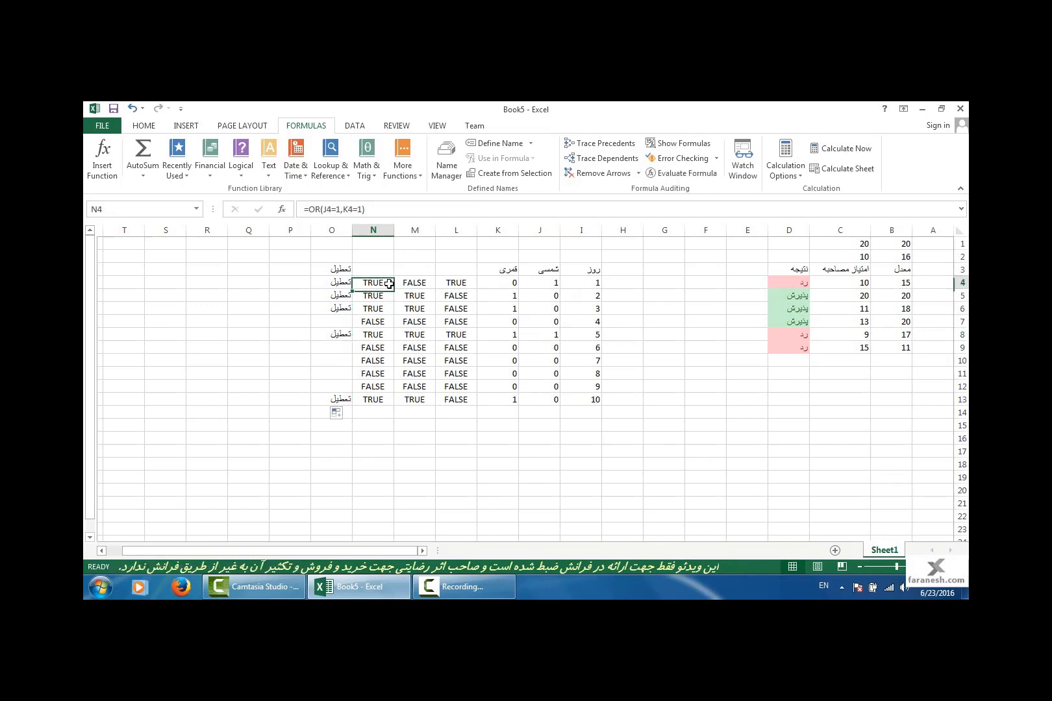
{"action": "left_click_drag", "start_coordinate": [413, 230], "coordinate": [457, 228]}
Step: Delete columns L:M and copy OR(J4=1,K4=1) from L4's formula
{"action": "right_click", "coordinate": [456, 229]}
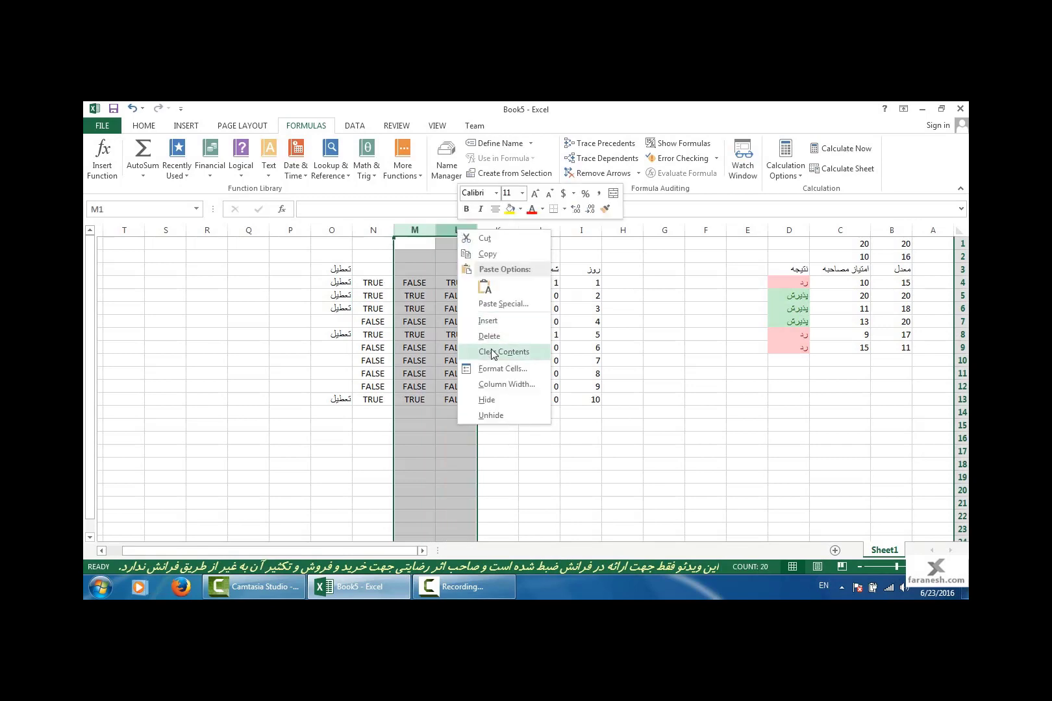
{"action": "left_click", "coordinate": [484, 332]}
{"action": "left_click", "coordinate": [458, 296]}
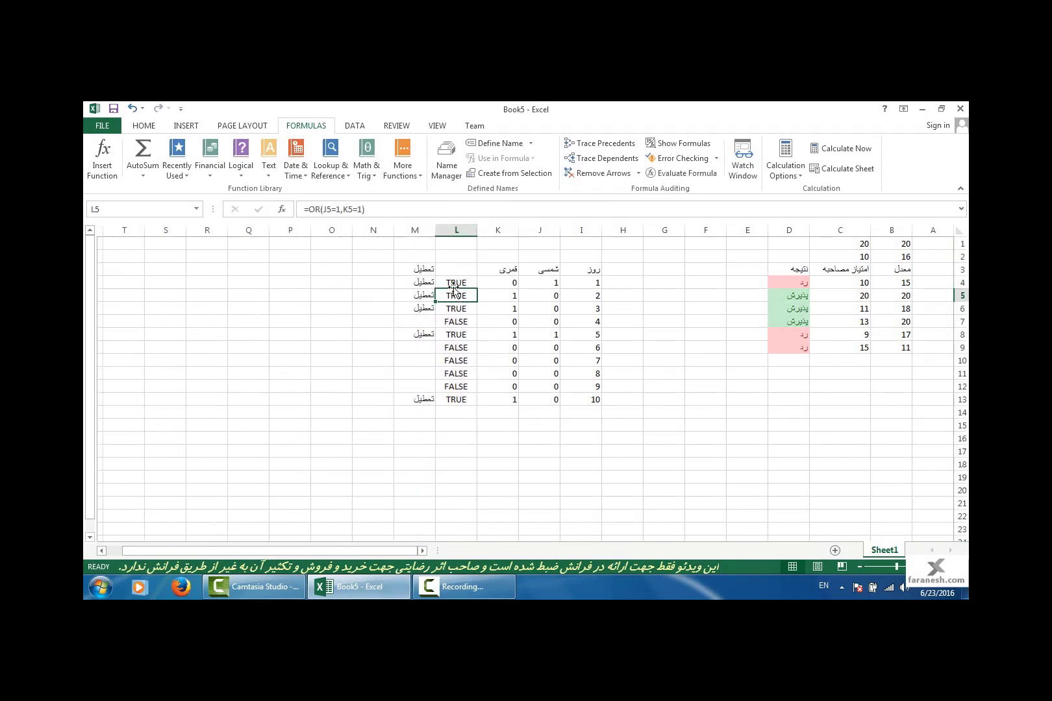
{"action": "left_click", "coordinate": [451, 284]}
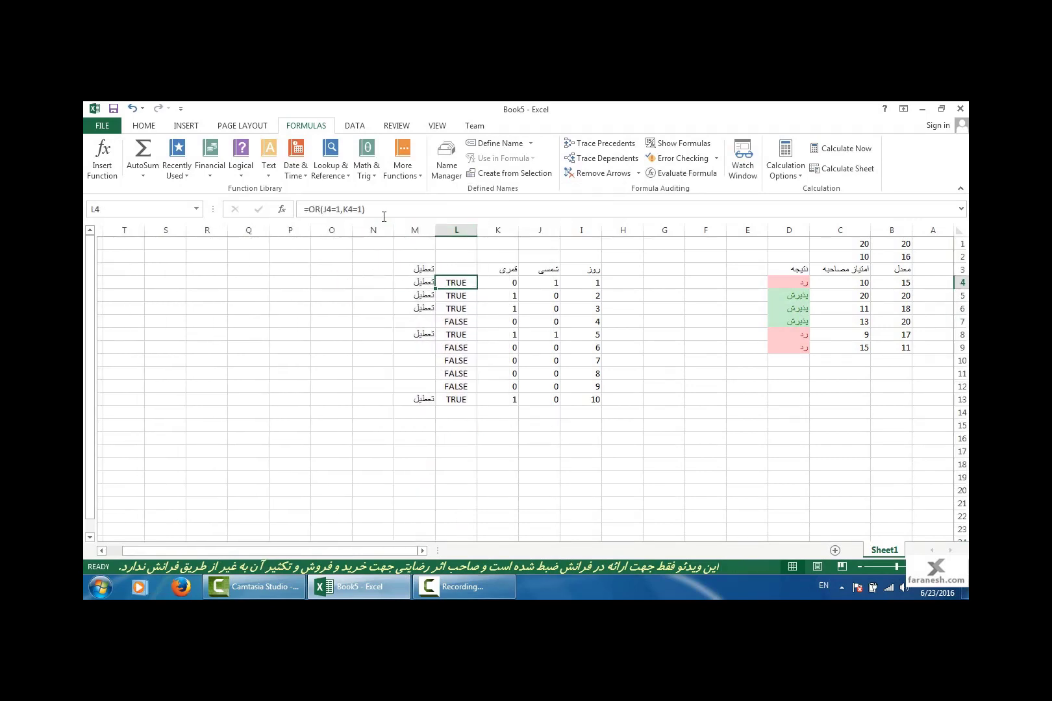
{"action": "left_click_drag", "start_coordinate": [383, 211], "coordinate": [311, 209]}
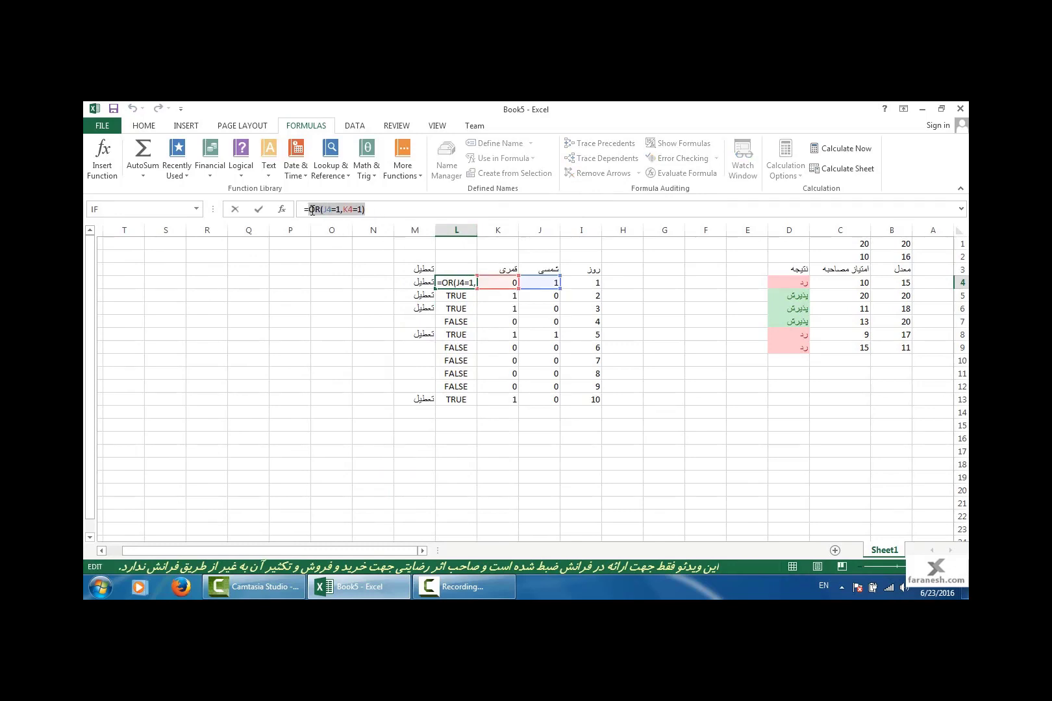
{"action": "right_click", "coordinate": [312, 210]}
{"action": "left_click", "coordinate": [341, 235]}
{"action": "key", "text": "Escape"}
Step: Paste the OR expression into M4's IF test, fill it to M13, and select helper column L
{"action": "left_click", "coordinate": [421, 281]}
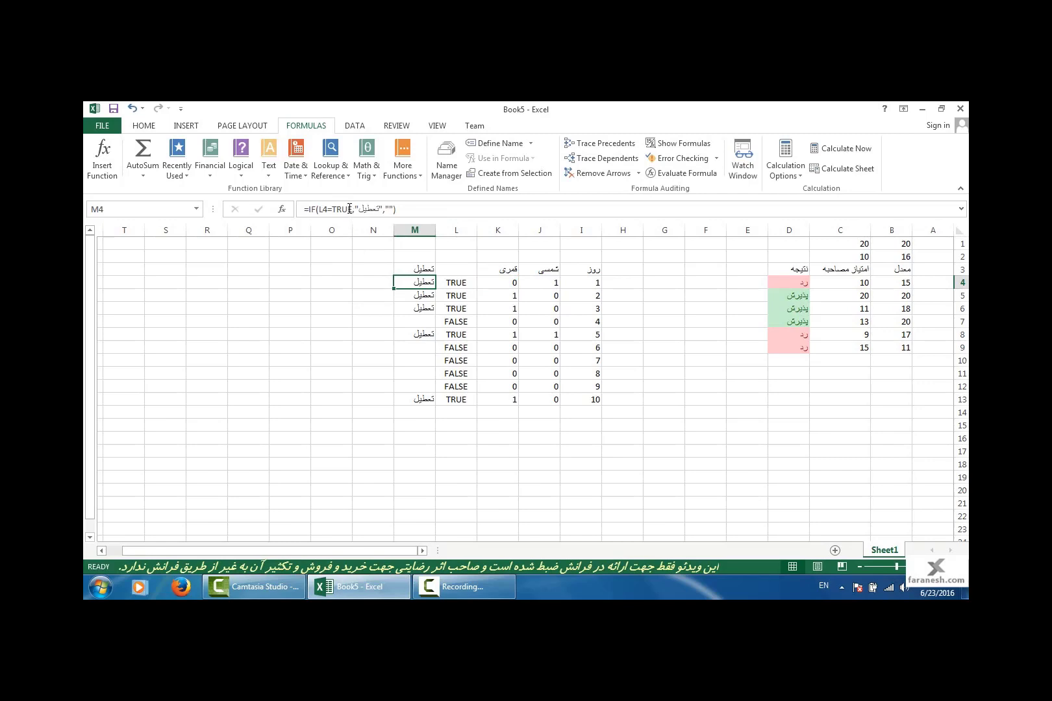
{"action": "left_click", "coordinate": [349, 208]}
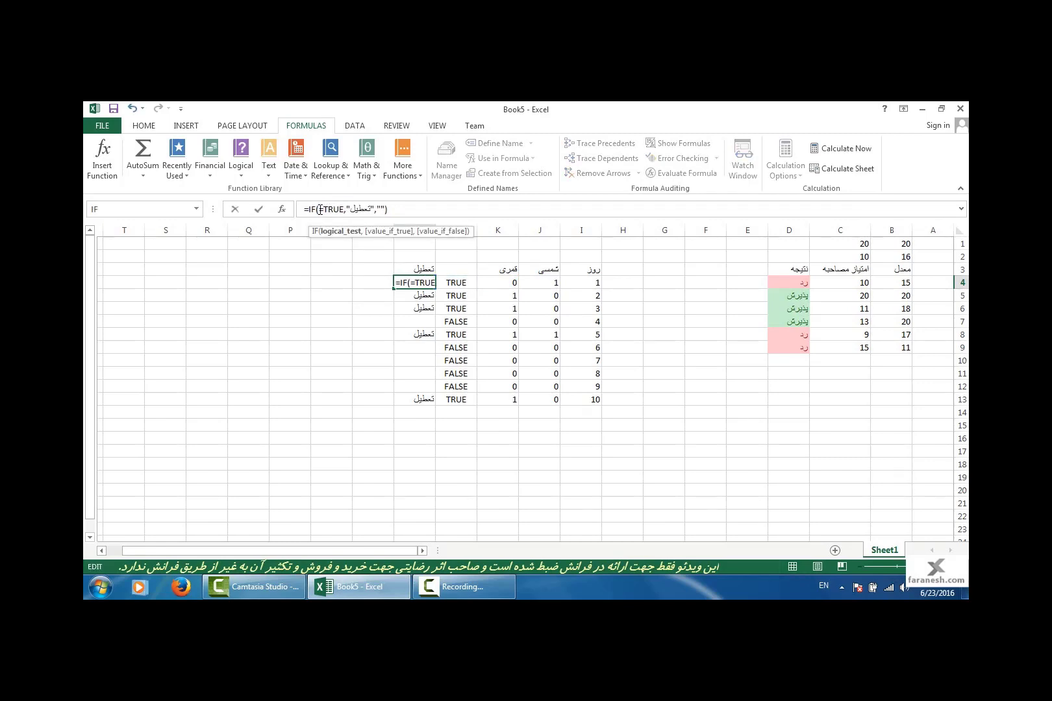
{"action": "right_click", "coordinate": [323, 210]}
{"action": "left_click", "coordinate": [345, 266]}
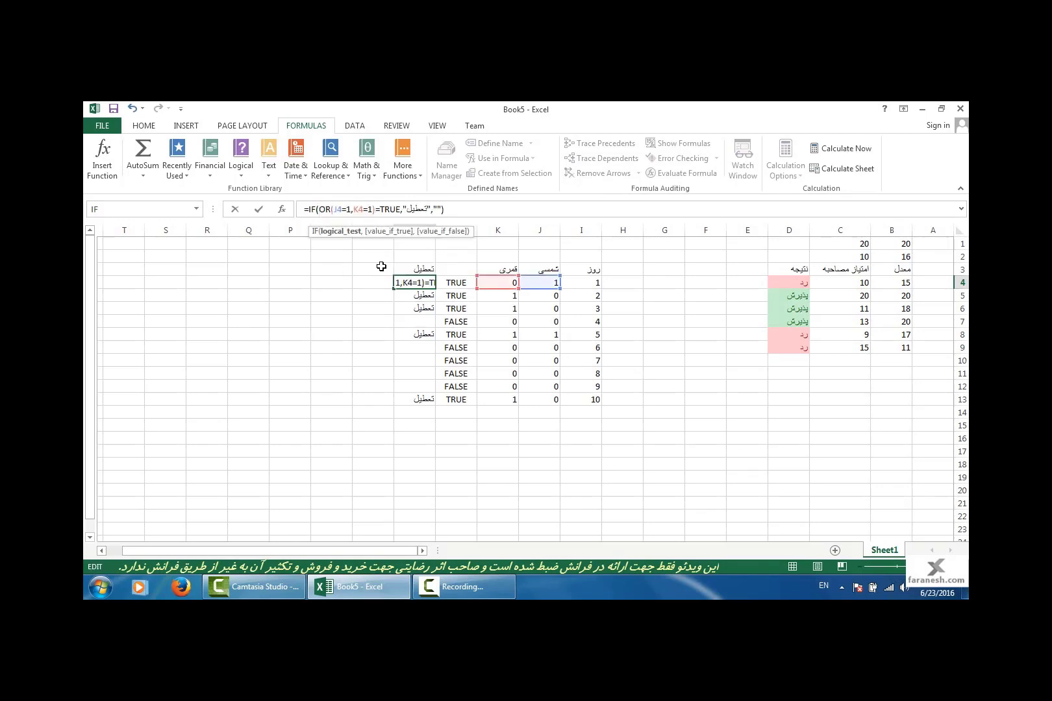
{"action": "key", "text": "Return"}
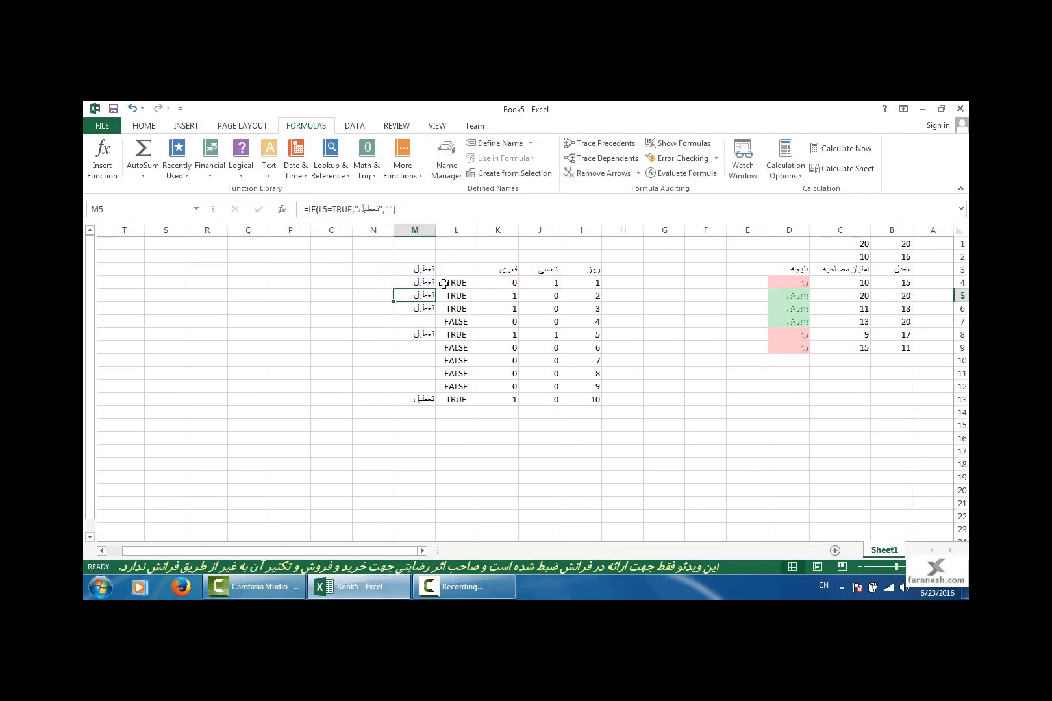
{"action": "left_click", "coordinate": [418, 280]}
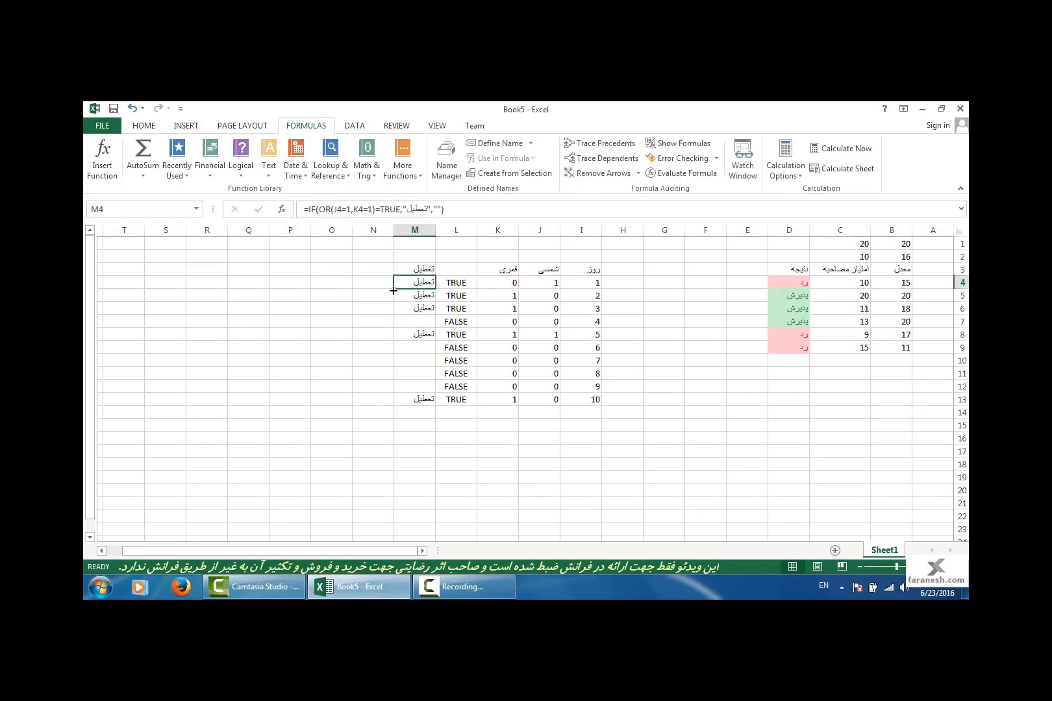
{"action": "left_click_drag", "start_coordinate": [393, 290], "coordinate": [393, 404]}
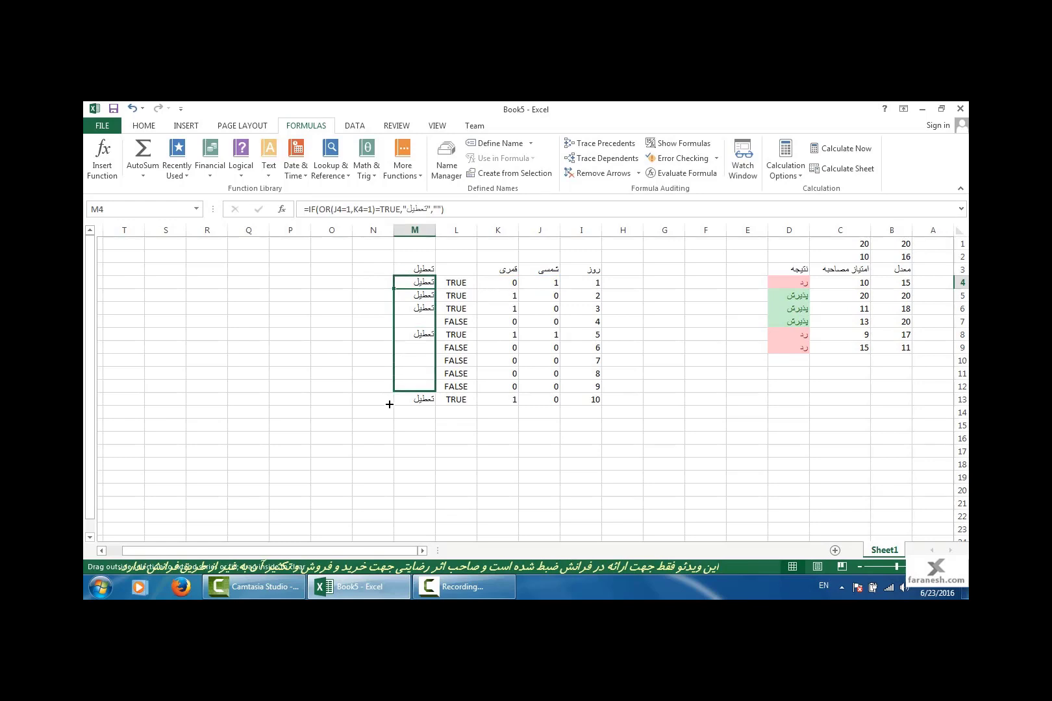
{"action": "left_click", "coordinate": [455, 230]}
{"action": "right_click", "coordinate": [454, 231]}
Step: Delete the helper OR column, leaving the nested IF(OR) holiday labels in column L
{"action": "left_click", "coordinate": [483, 339]}
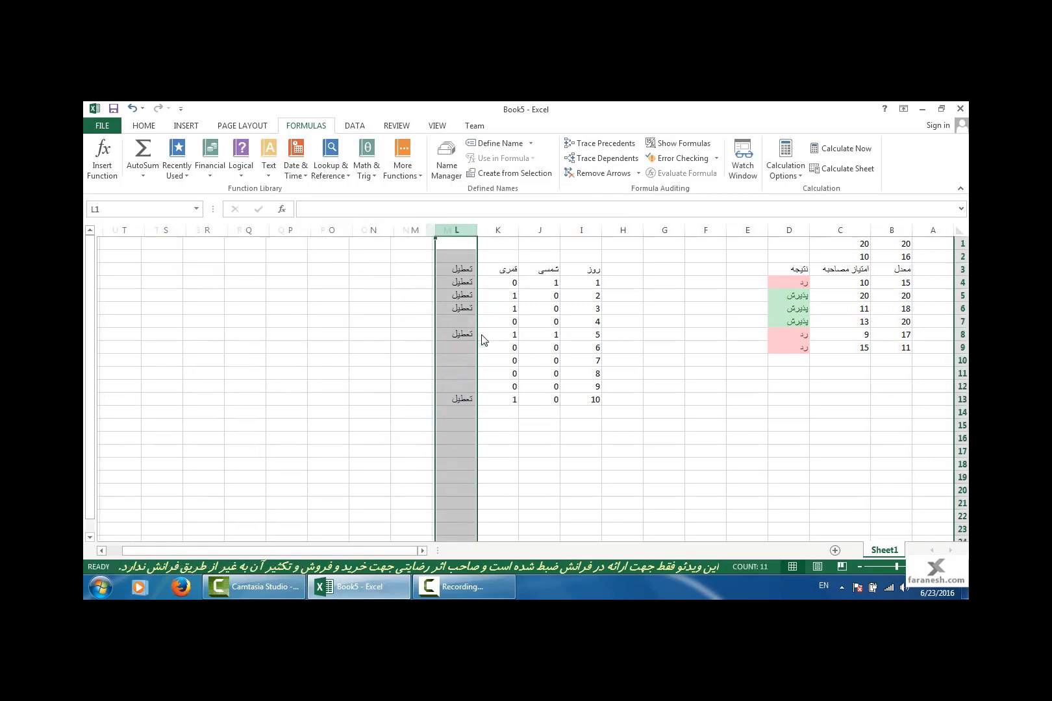
{"action": "left_click", "coordinate": [458, 361]}
{"action": "left_click", "coordinate": [459, 296]}
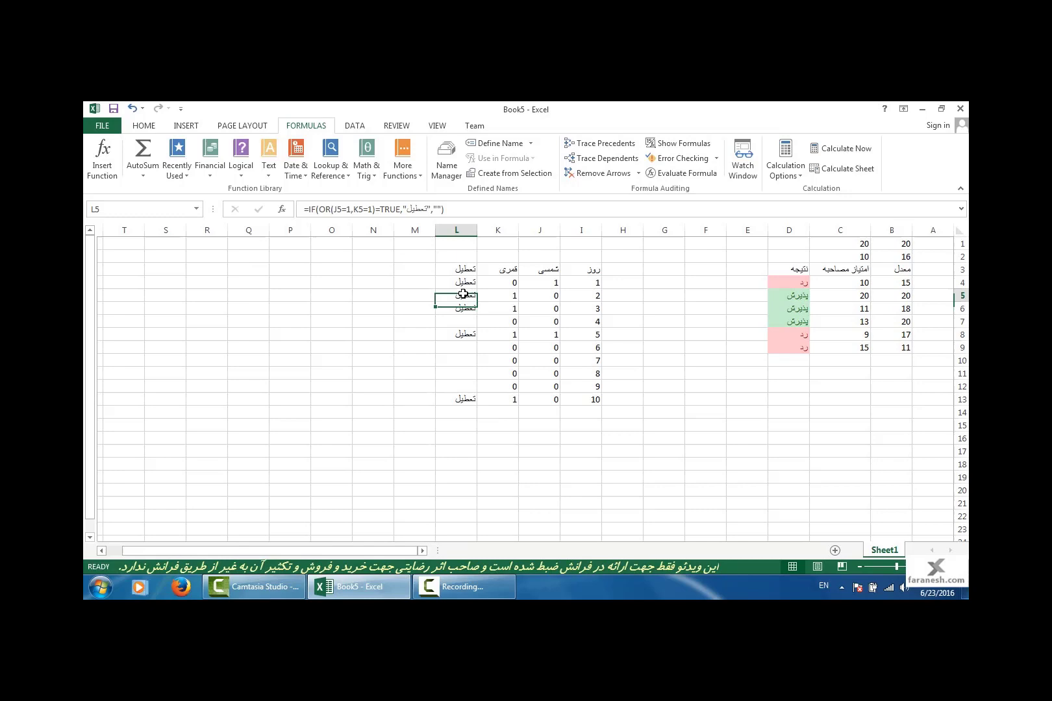
Step: Explain L5's J5=1, TRUE and تعطیل parts, then select I3:L13 and show Logical functions
{"action": "left_click", "coordinate": [331, 209]}
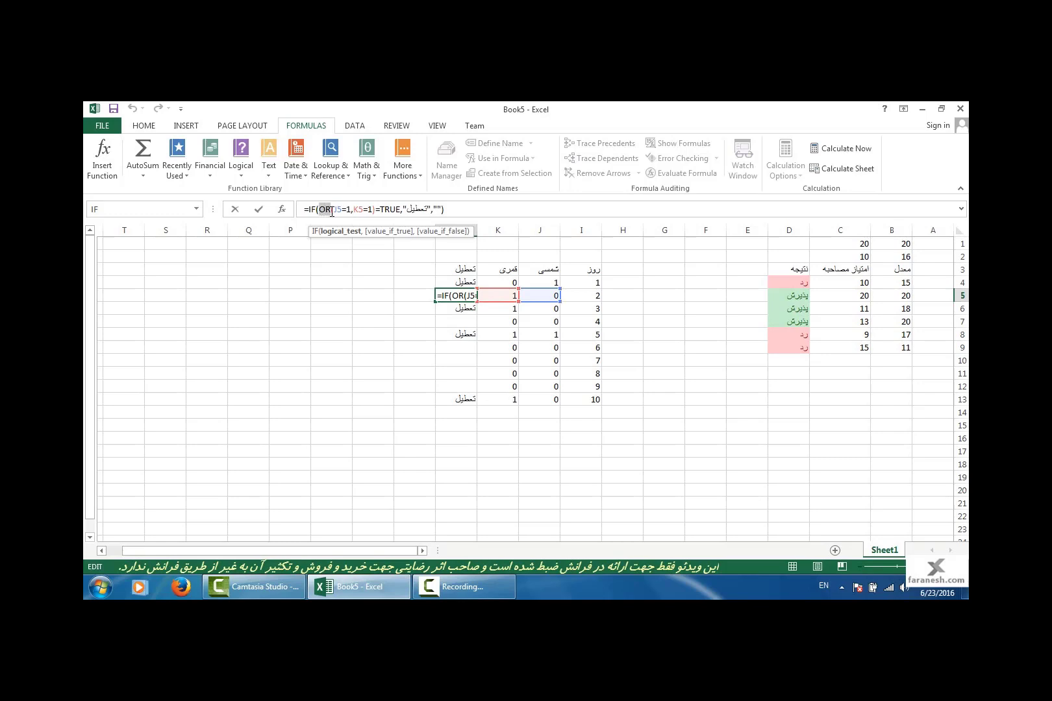
{"action": "double_click", "coordinate": [337, 209]}
{"action": "mouse_move", "coordinate": [348, 210]}
{"action": "left_mouse_down"}
{"action": "mouse_move", "coordinate": [378, 209]}
{"action": "mouse_move", "coordinate": [337, 209]}
{"action": "left_mouse_up"}
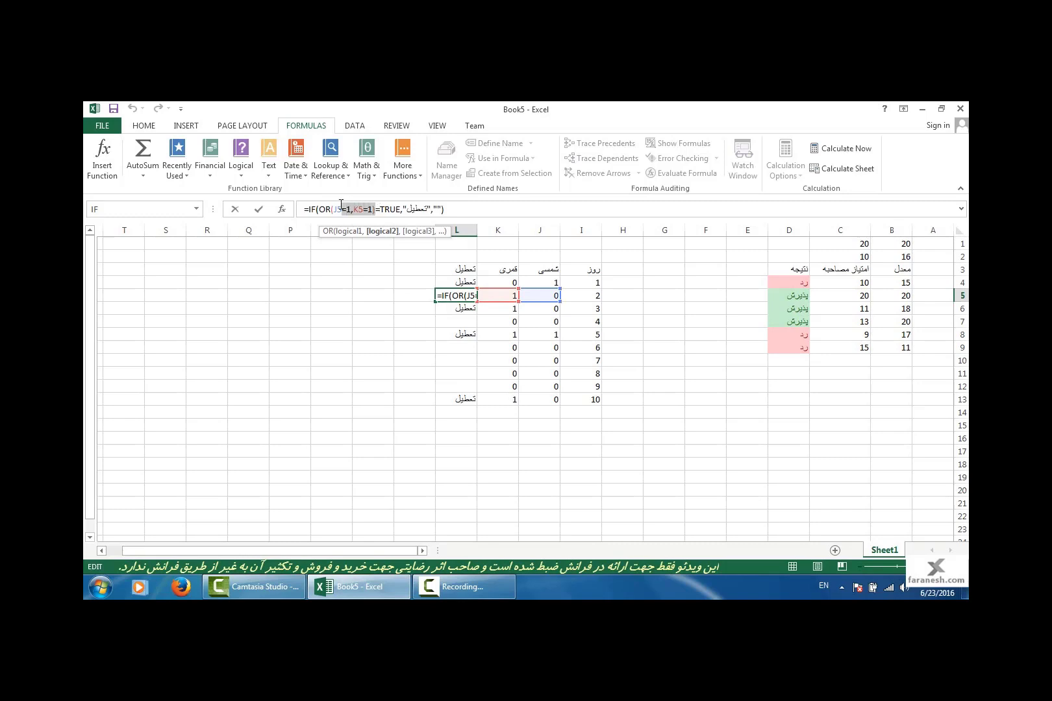
{"action": "left_click", "coordinate": [395, 209]}
{"action": "left_click", "coordinate": [431, 209]}
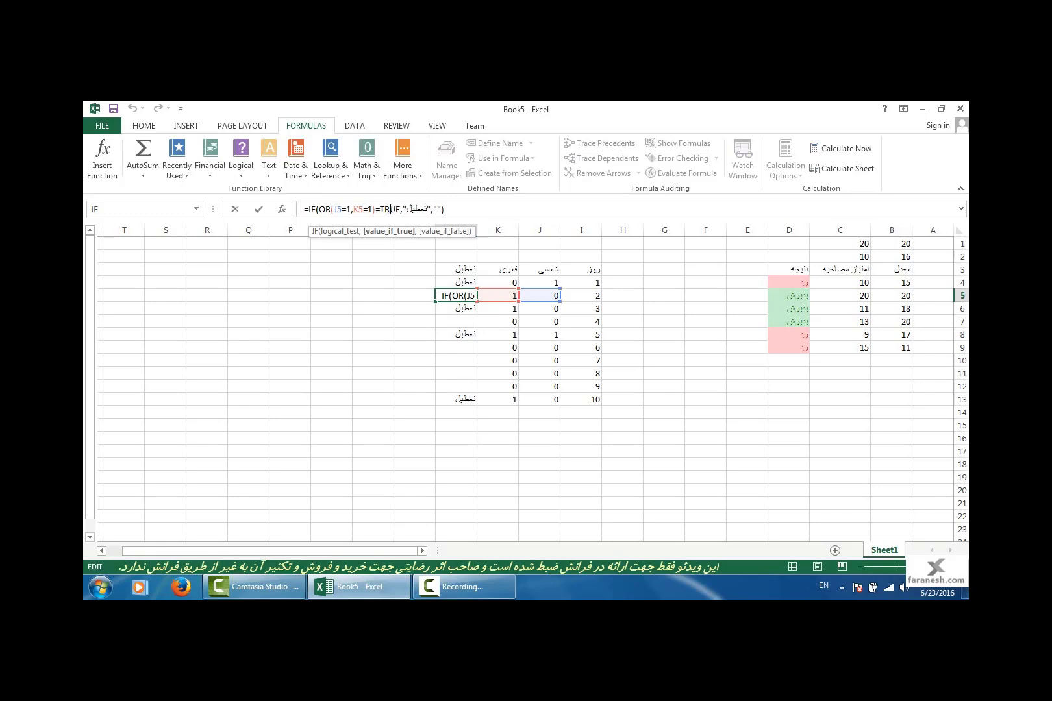
{"action": "double_click", "coordinate": [390, 209]}
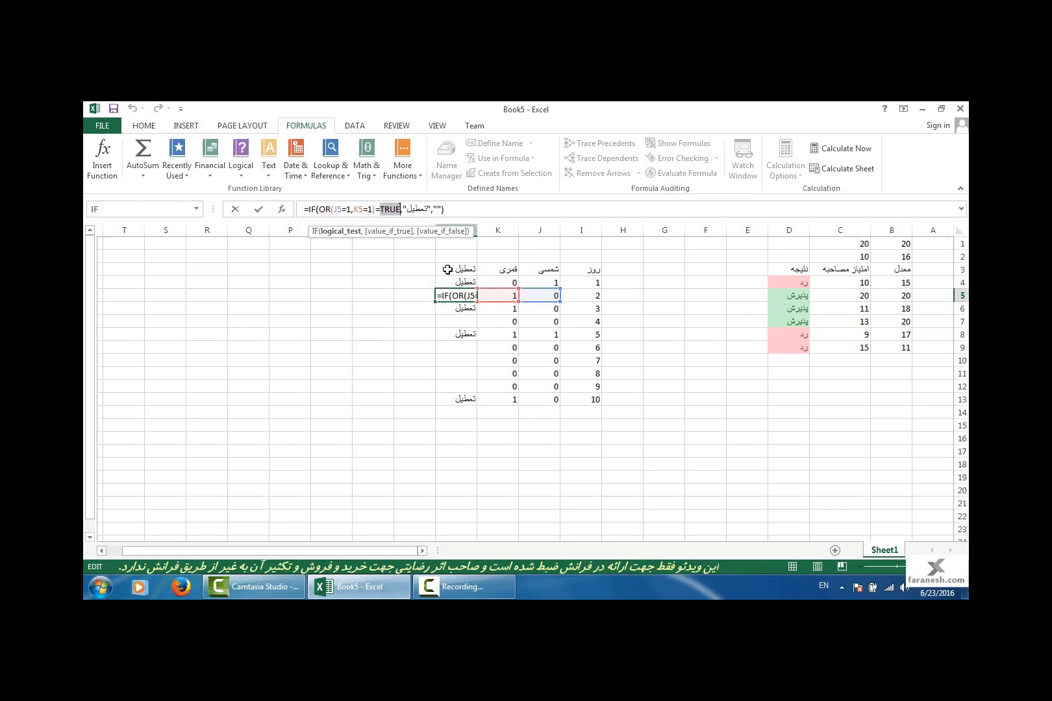
{"action": "key", "text": "Escape"}
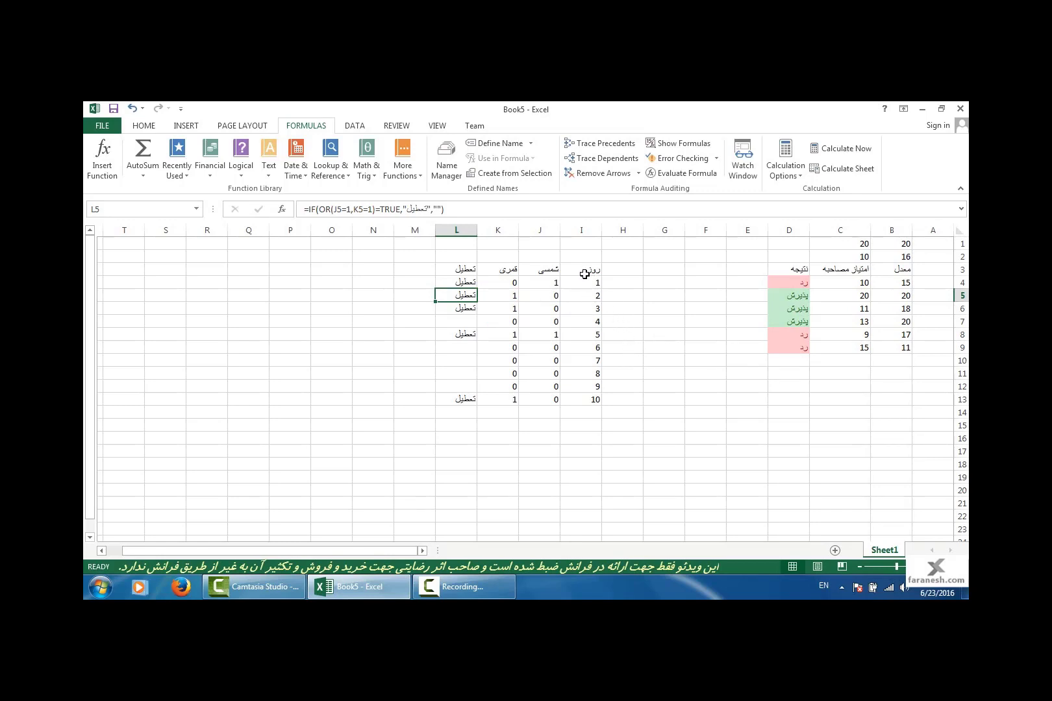
{"action": "left_click_drag", "start_coordinate": [584, 274], "coordinate": [462, 399]}
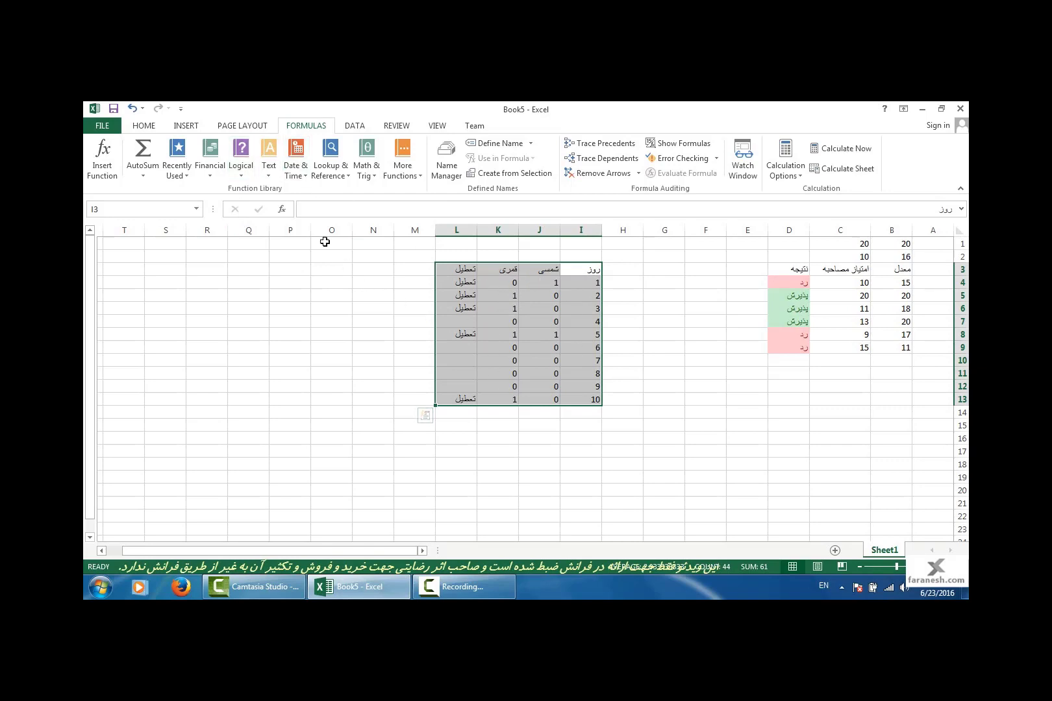
{"action": "left_click", "coordinate": [241, 168]}
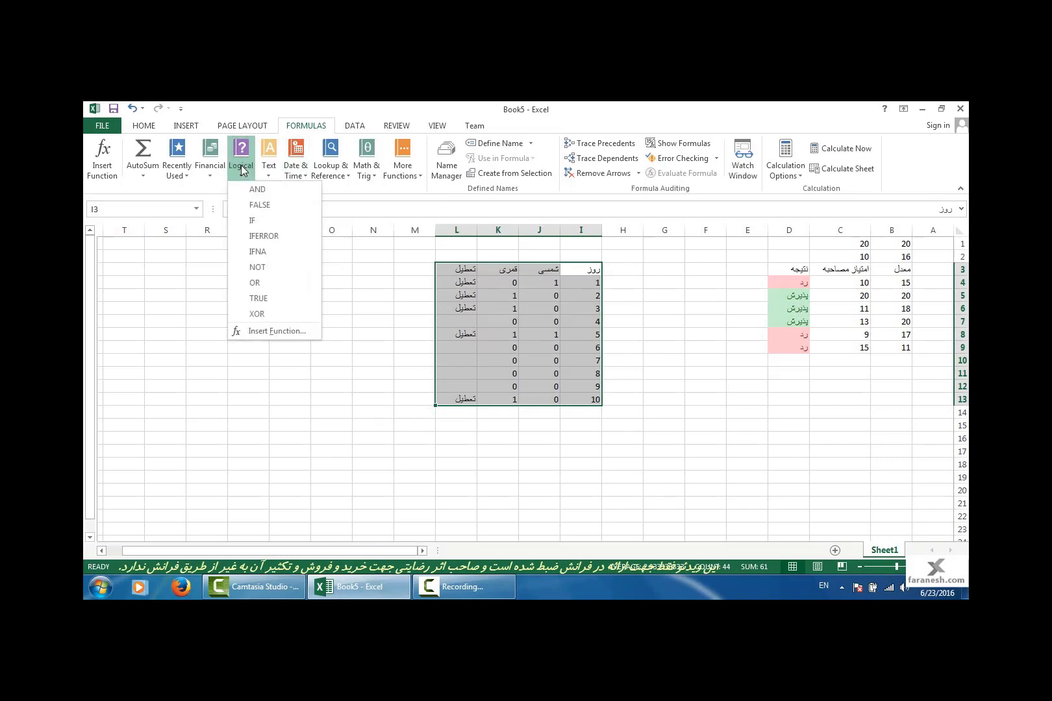